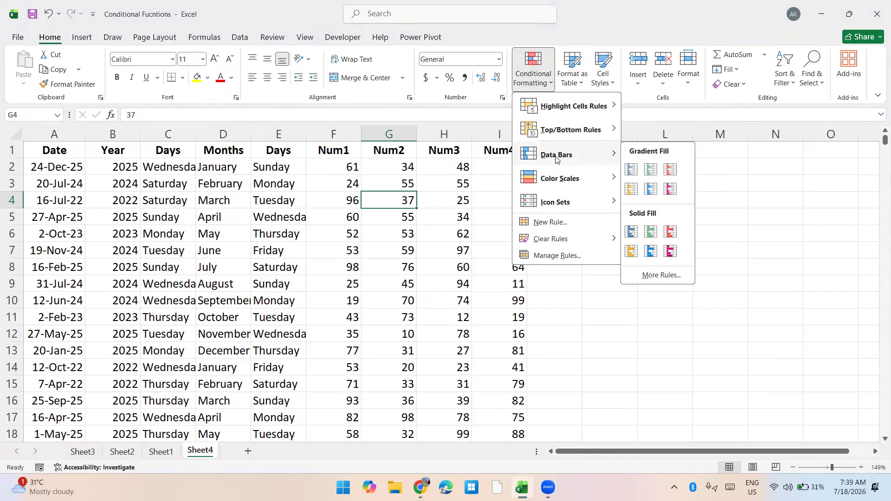
click(540, 220)
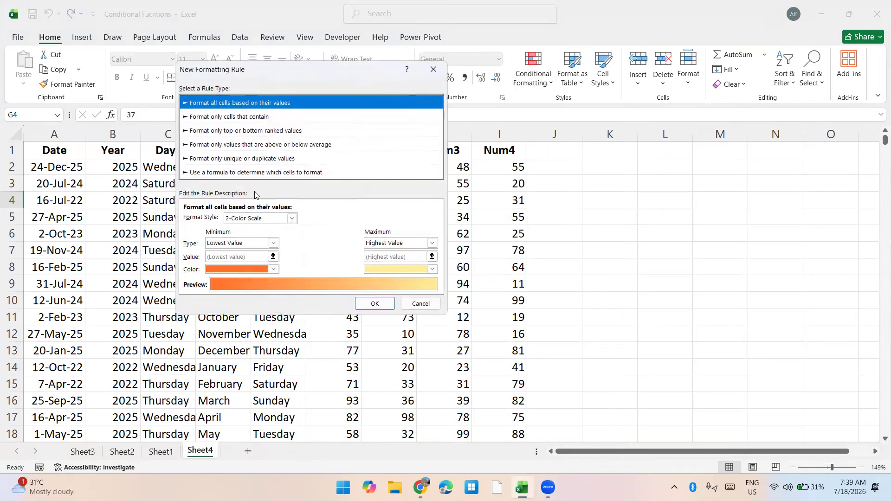
click(237, 173)
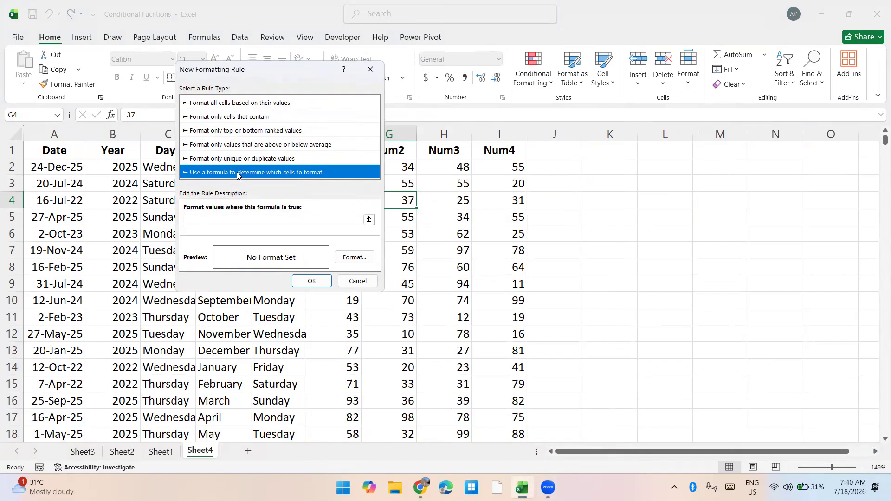
click(225, 221)
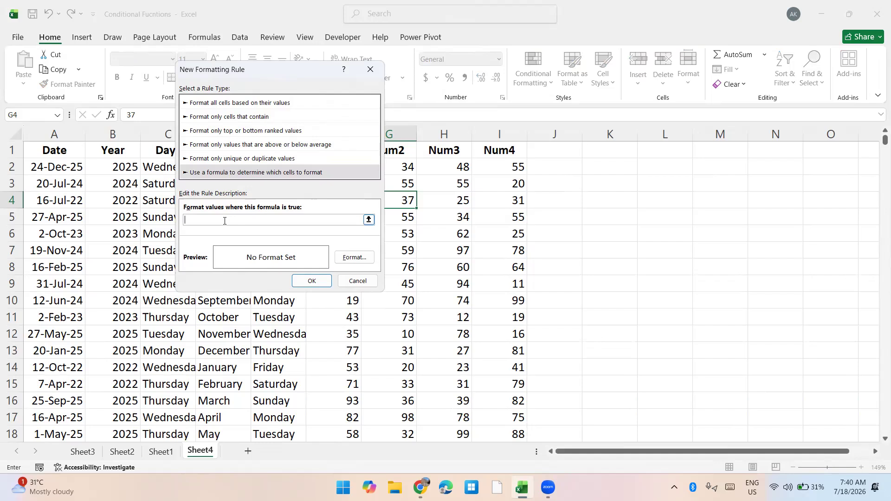
key(Escape)
Enter the test formula =ISEVEN(I2) in cell J2 beside the Num4 column
key(Right)
key(Right)
key(Right)
key(Up)
key(Up)
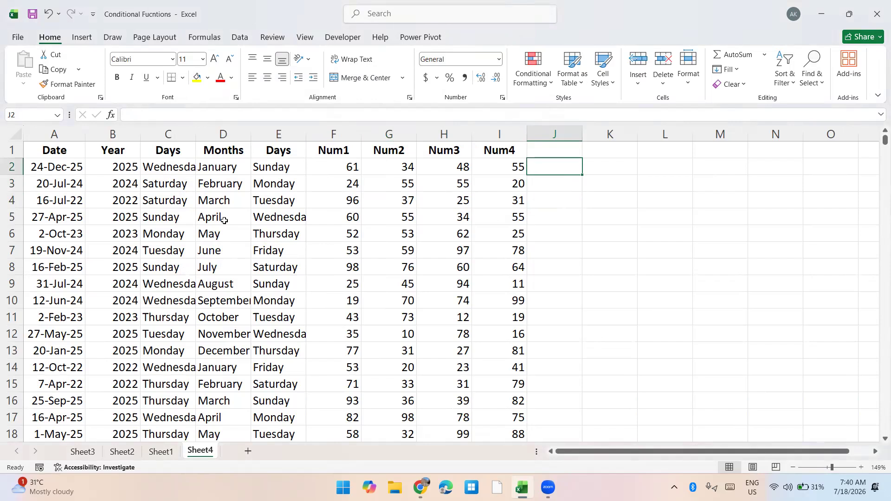
text(=ise)
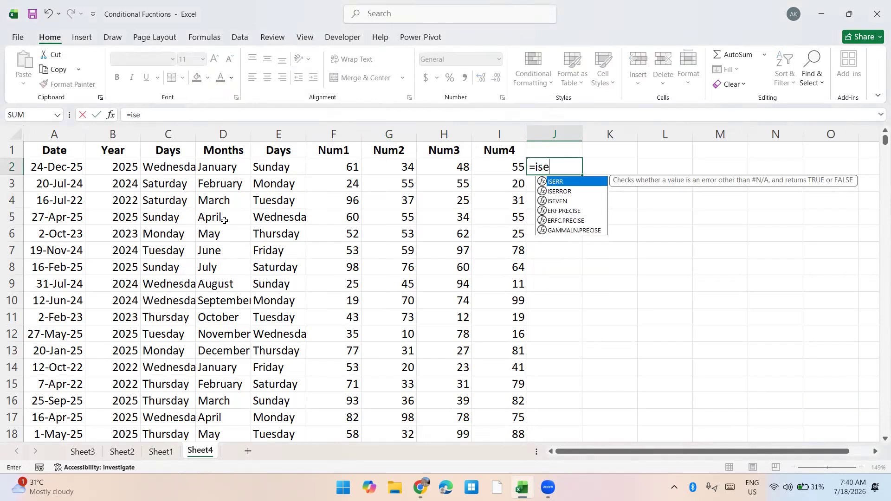
text(ven)
key(Tab)
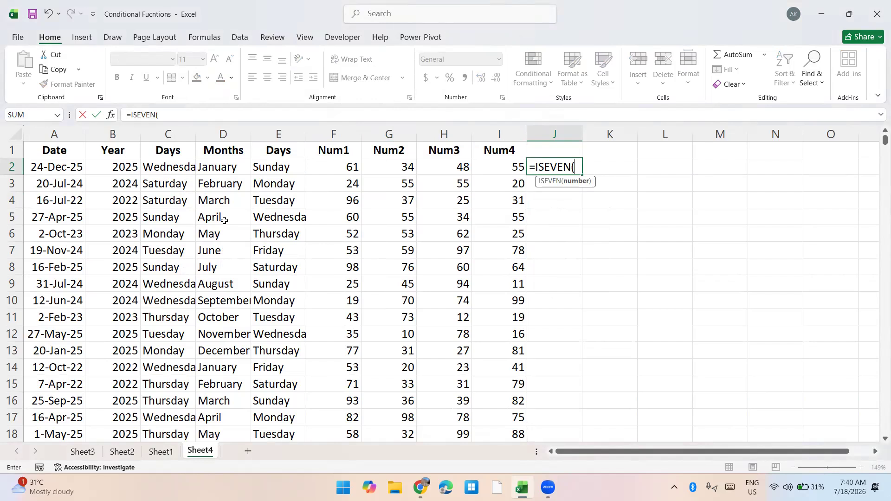
key(Left)
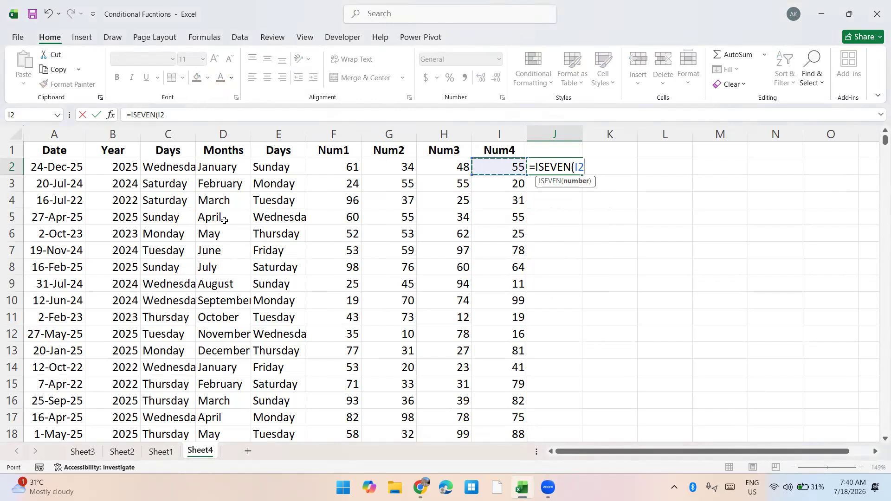
text())
key(Return)
Fill the ISEVEN formula from J2 down through J12 to test more Num4 values
key(Up)
key(shift+Down)
key(shift+Down)
key(shift+Down)
key(shift+Down)
key(shift+Down)
key(shift+Down)
key(shift+Down)
key(shift+Down)
key(shift+Down)
key(shift+Down)
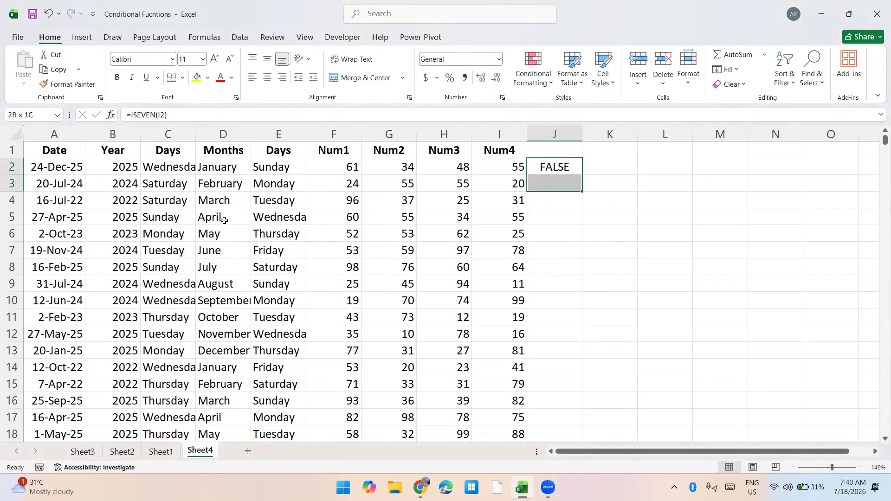
key(ctrl+d)
key(Down)
key(Down)
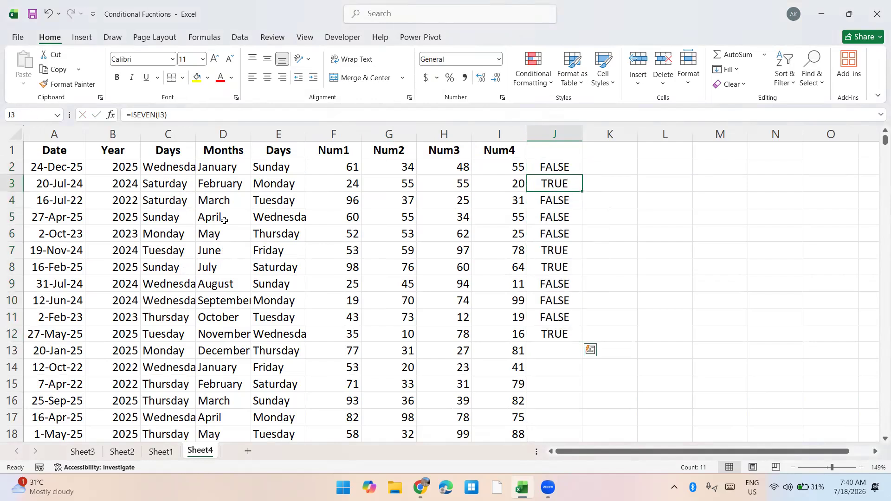
key(Up)
key(Up)
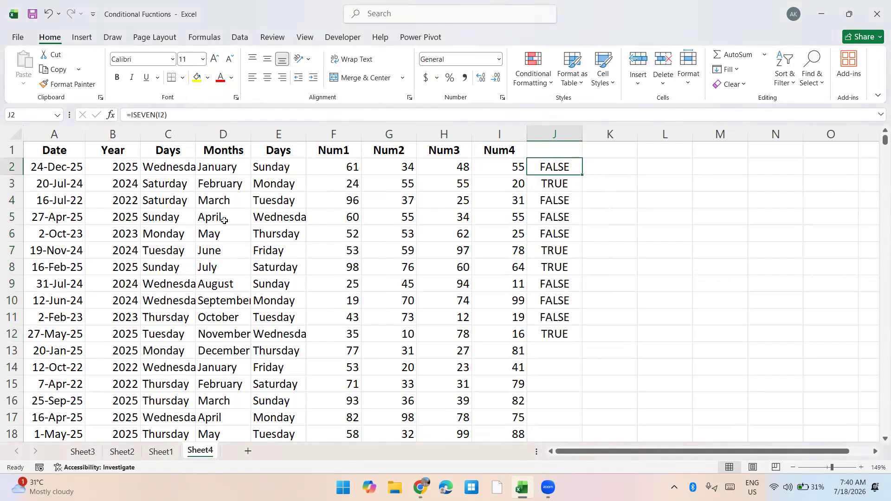
Clear the ISEVEN test formulas from column J
key(ctrl+shift+Down)
double_click(225, 220)
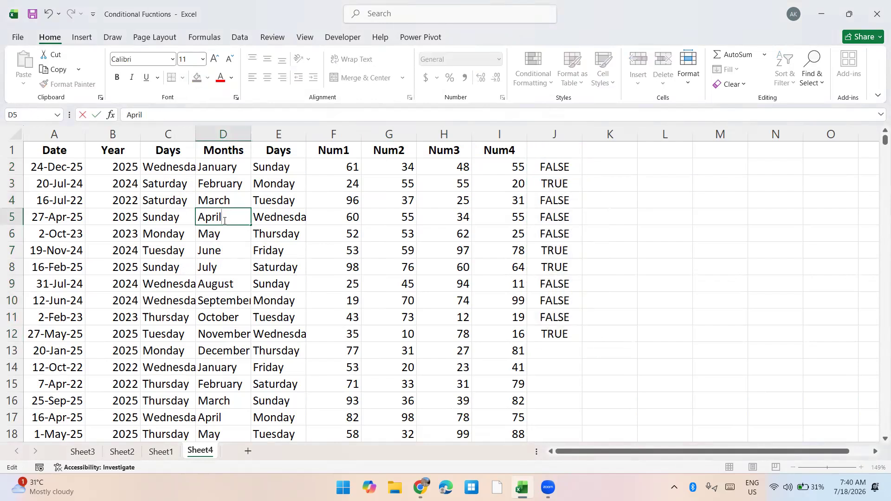
key(Escape)
key(ctrl+Right)
key(ctrl+Up)
key(ctrl+shift+Down)
key(Delete)
Select all Num4 values from I2 down and start a new conditional formatting rule that uses a formula
key(ctrl+Left)
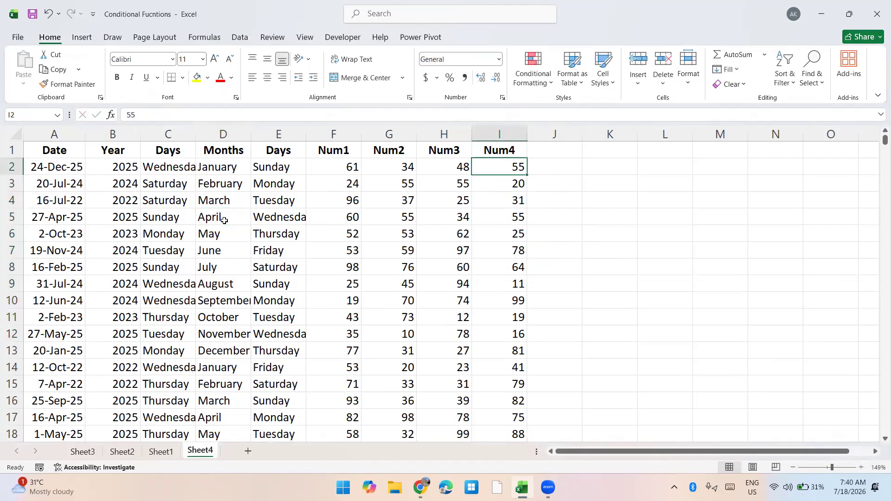
key(ctrl+shift+Down)
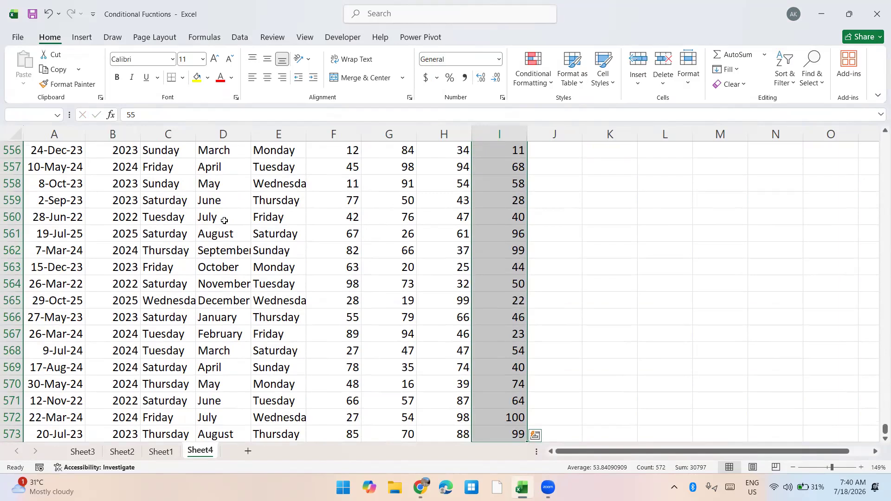
key(alt+o)
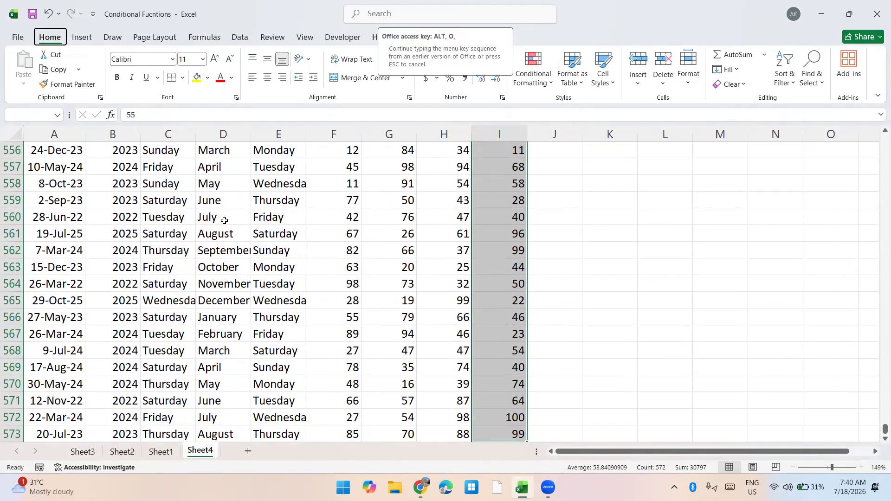
key(d)
click(141, 135)
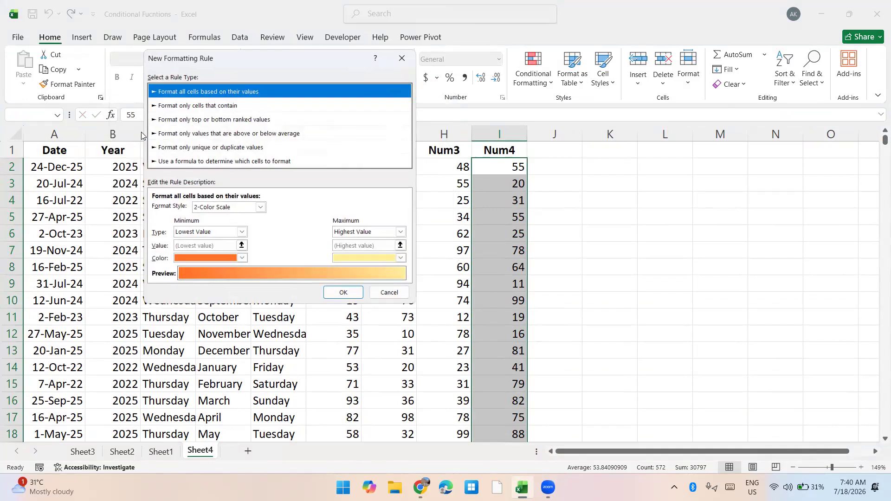
click(200, 161)
Enter =Iseven(i2) as the new rule's formula
click(191, 208)
text(=Iseven)
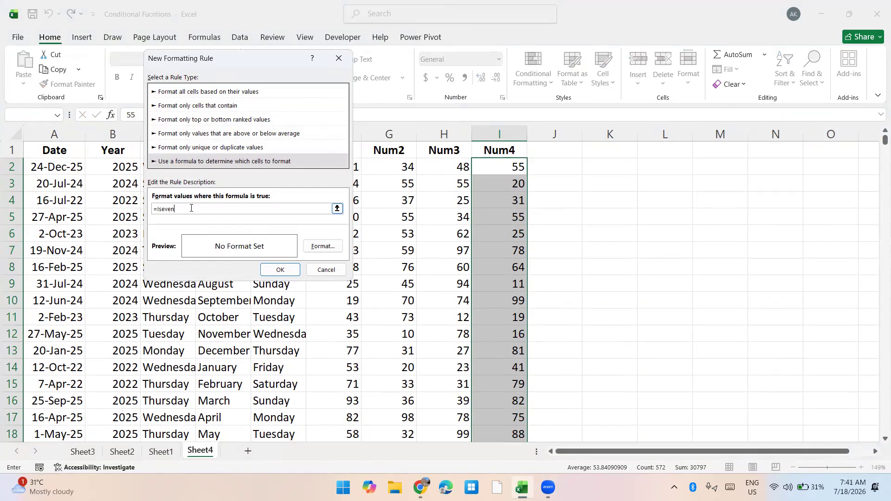
text(()
drag(244, 65, 267, 159)
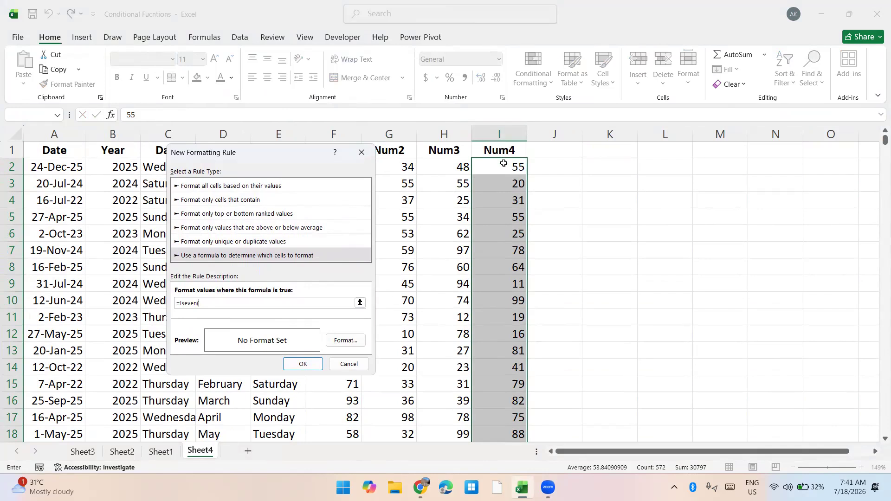
text(i2))
Give the even-number rule a light gold background fill and apply it to the Num4 values
key(super+plus)
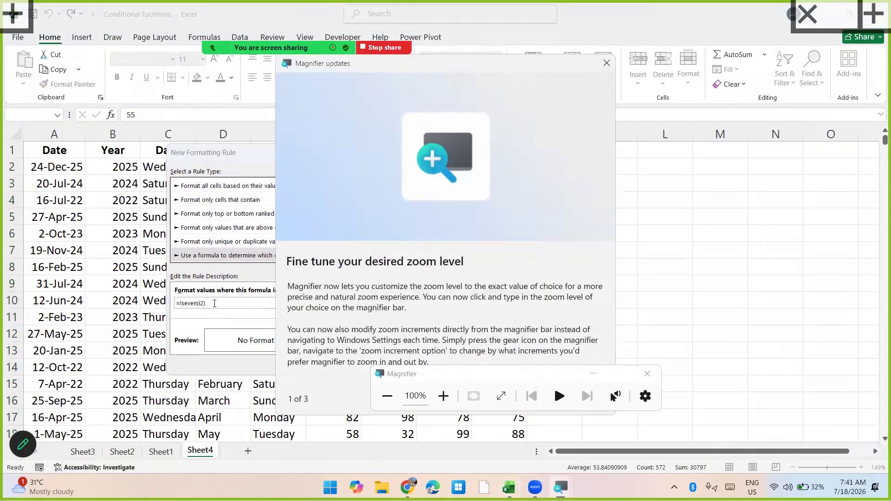
click(606, 63)
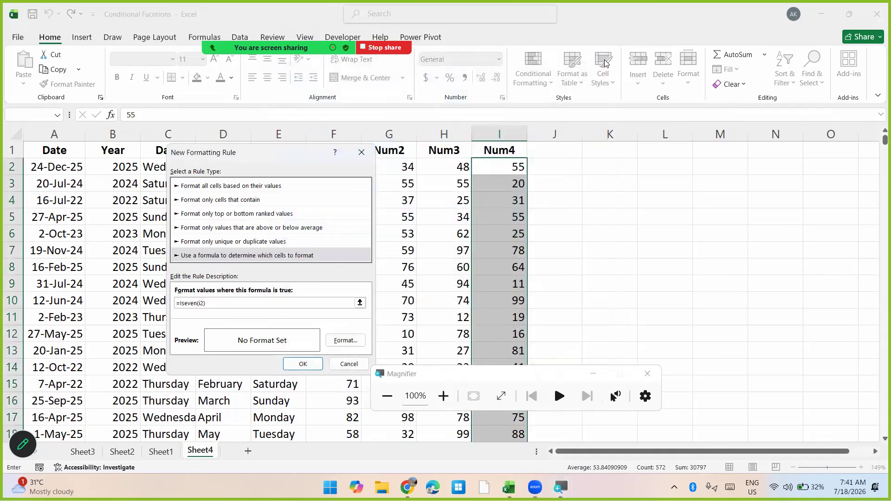
key(super+plus)
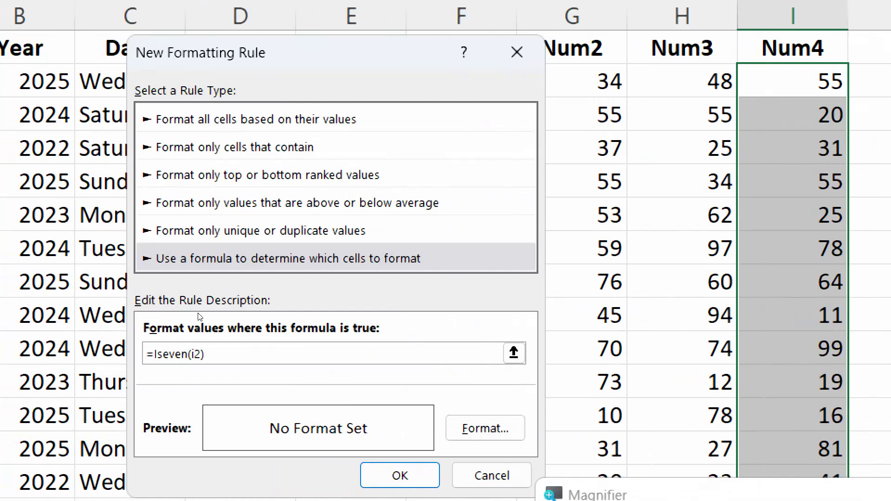
key(alt+f)
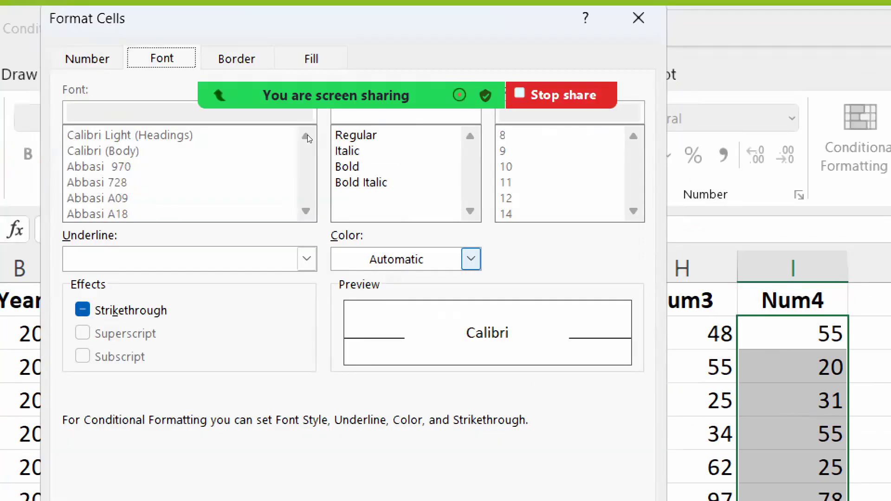
key(super+minus)
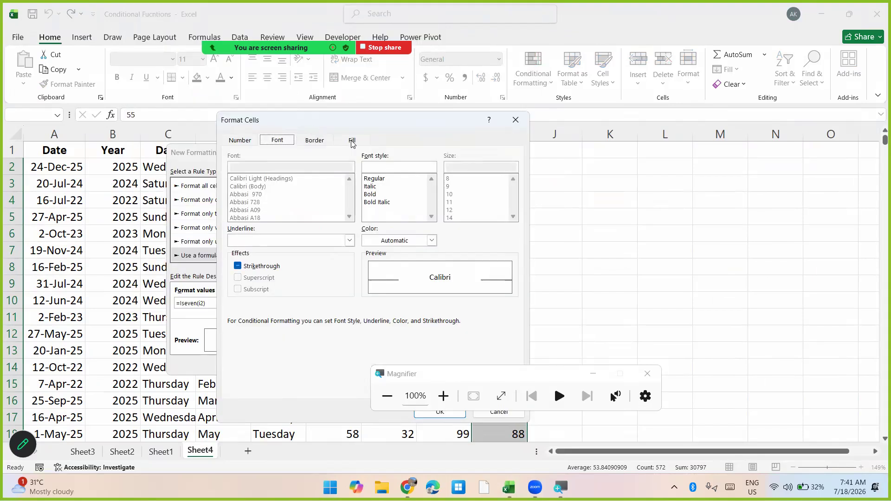
click(351, 140)
click(310, 196)
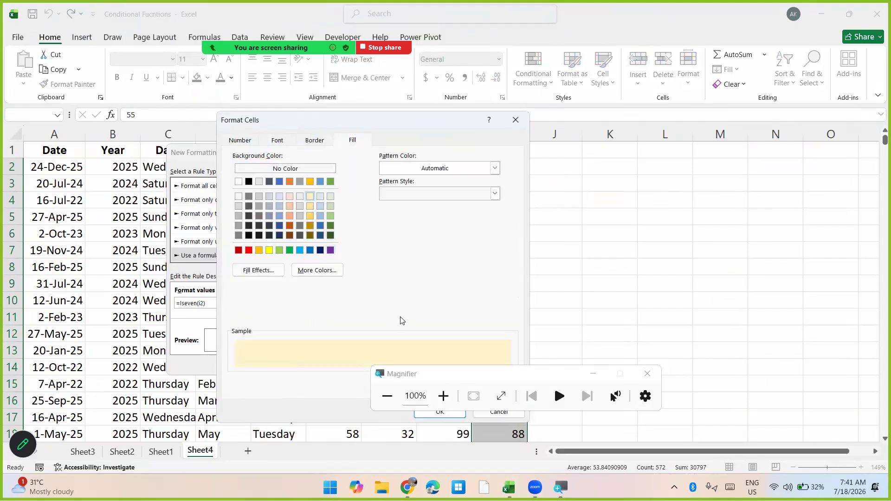
drag(387, 120, 246, 109)
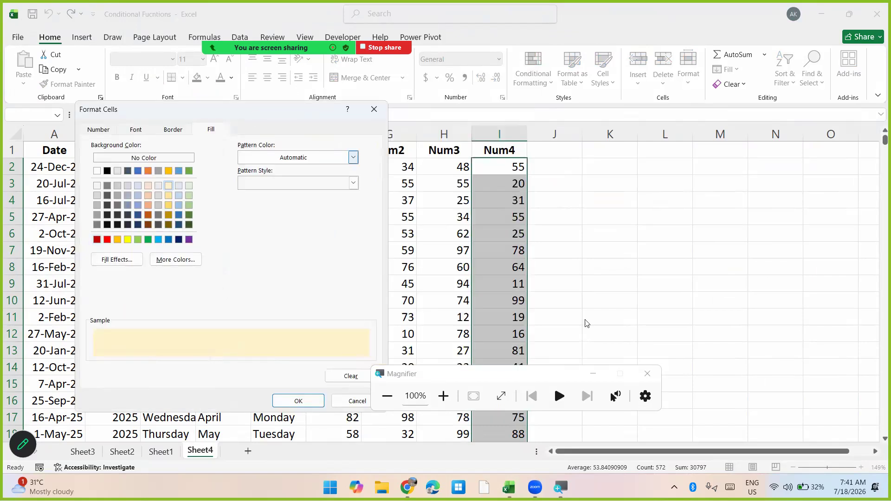
click(642, 375)
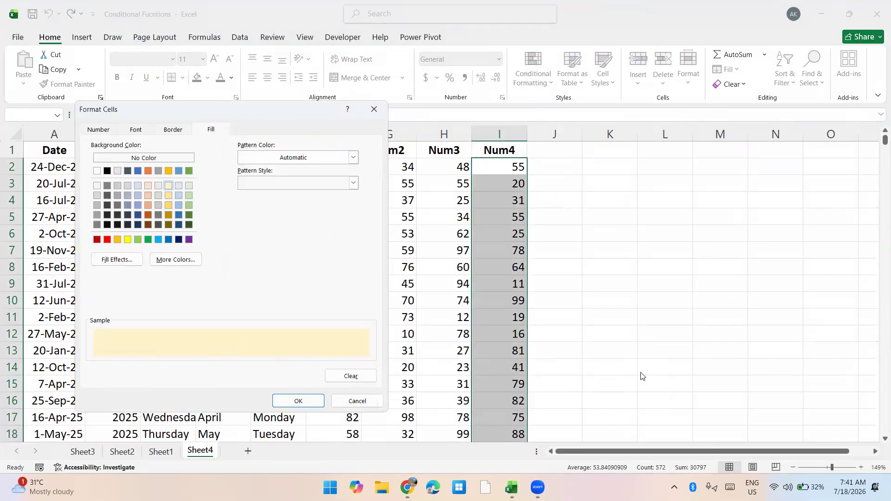
click(312, 399)
click(305, 365)
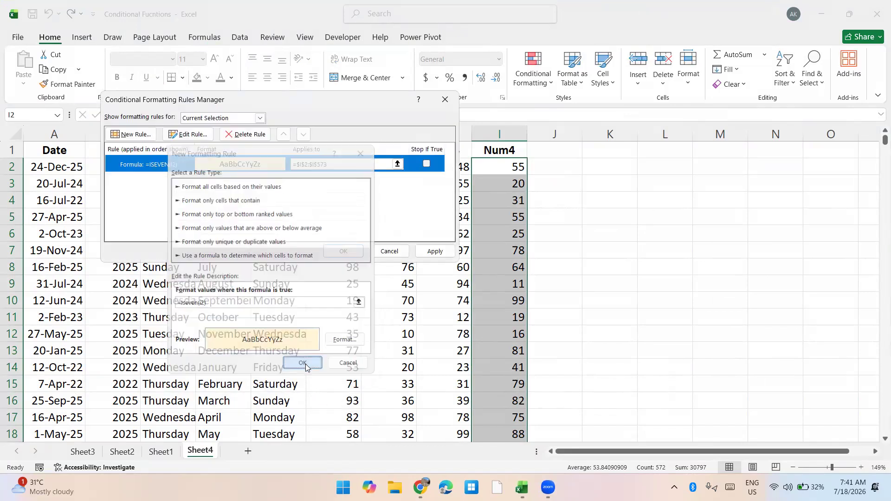
click(435, 251)
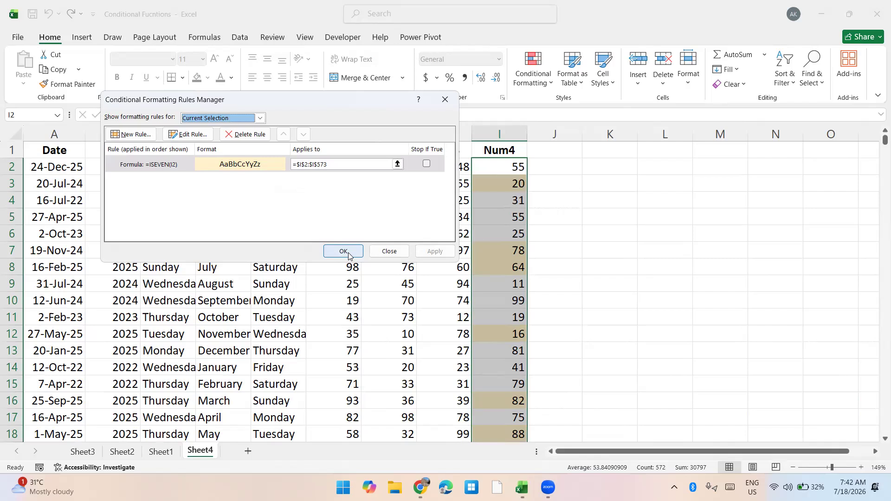
Edit the Num4 formatting rule so its formula reads =And(ISEVEN(I2),i2>=50)
click(173, 165)
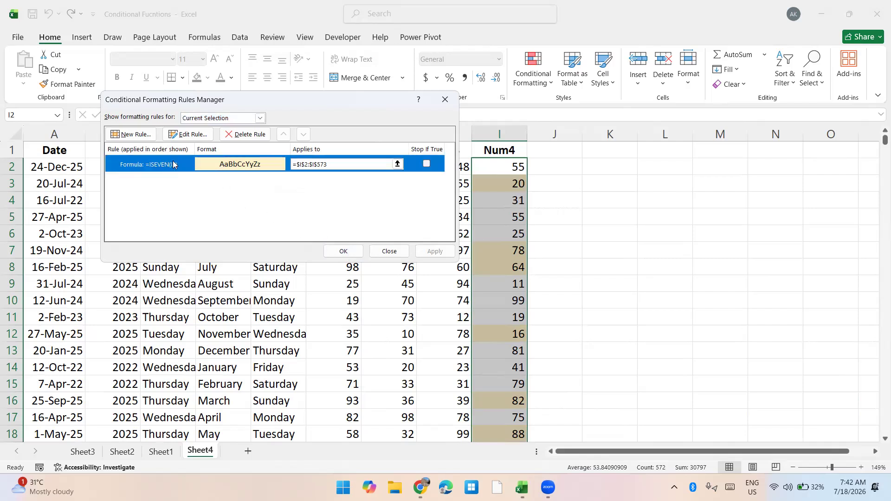
click(187, 134)
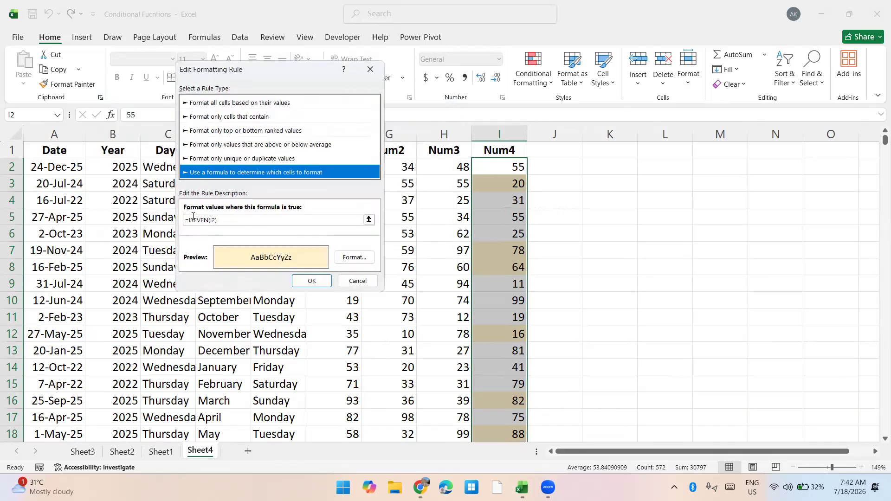
click(190, 219)
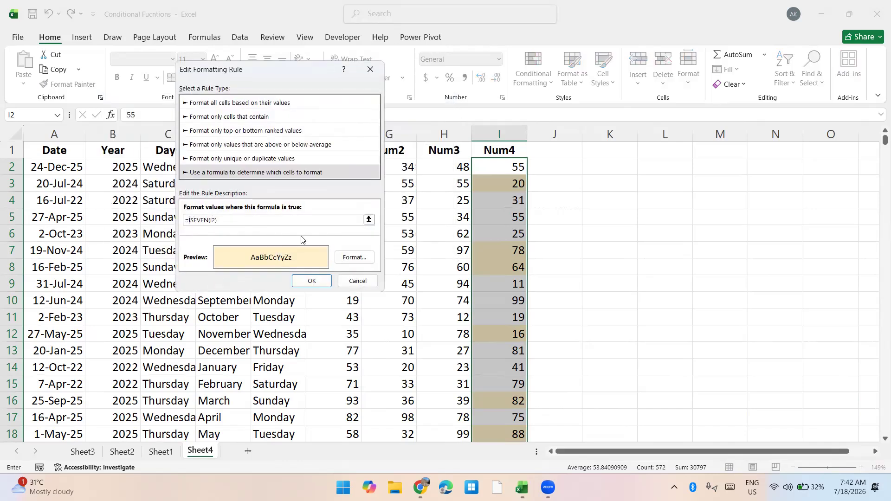
key(F2)
text(And(ISEVEN(I2),i2>=50)
key(F2)
key(shift+Up)
key(shift+Right)
key(BackSpace)
key(BackSpace)
Copy the expression And(ISEVEN(I2),i2>=50) from the rule's formula, without the equals sign
key(BackSpace)
key(BackSpace)
key(BackSpace)
key(BackSpace)
key(BackSpace)
key(BackSpace)
key(BackSpace)
key(BackSpace)
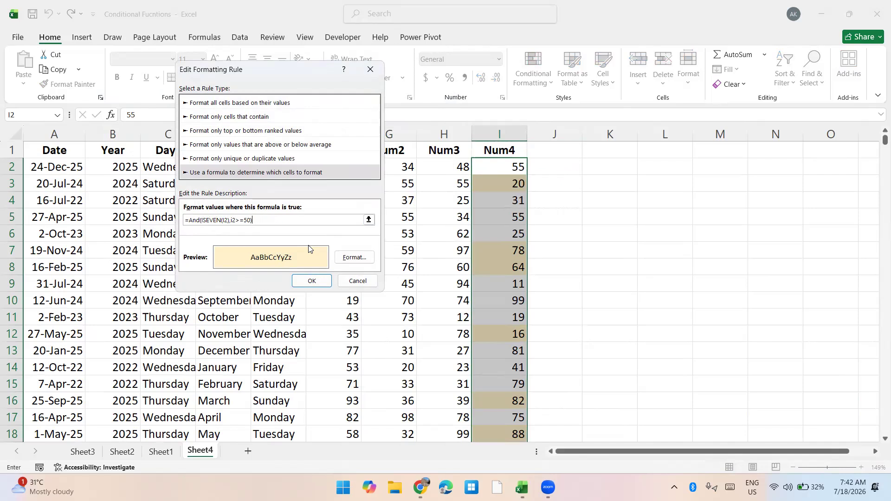
key(shift+Up)
key(BackSpace)
key(BackSpace)
key(BackSpace)
key(BackSpace)
key(BackSpace)
key(BackSpace)
key(BackSpace)
key(BackSpace)
key(BackSpace)
key(BackSpace)
key(F2)
key(Left)
key(Left)
key(shift+Left)
key(shift+Left)
key(shift+Left)
key(shift+Left)
key(shift+Left)
key(shift+Left)
key(shift+Left)
key(shift+Left)
key(shift+Left)
key(shift+Left)
key(shift+Left)
key(shift+Left)
key(shift+Left)
key(shift+Left)
key(shift+Left)
key(shift+Left)
key(shift+Left)
key(shift+Left)
key(shift+Left)
key(shift+Left)
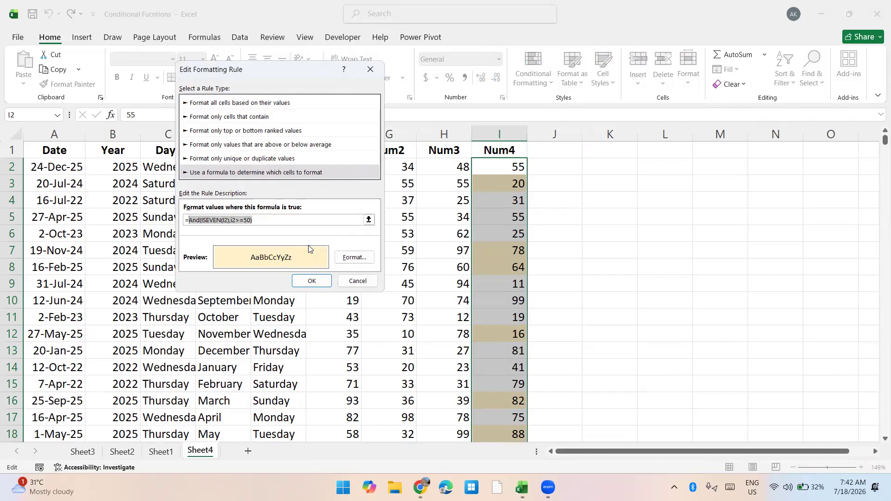
key(ctrl+c)
Confirm the edited rule, apply it to the Num4 values and close the rules manager
key(Tab)
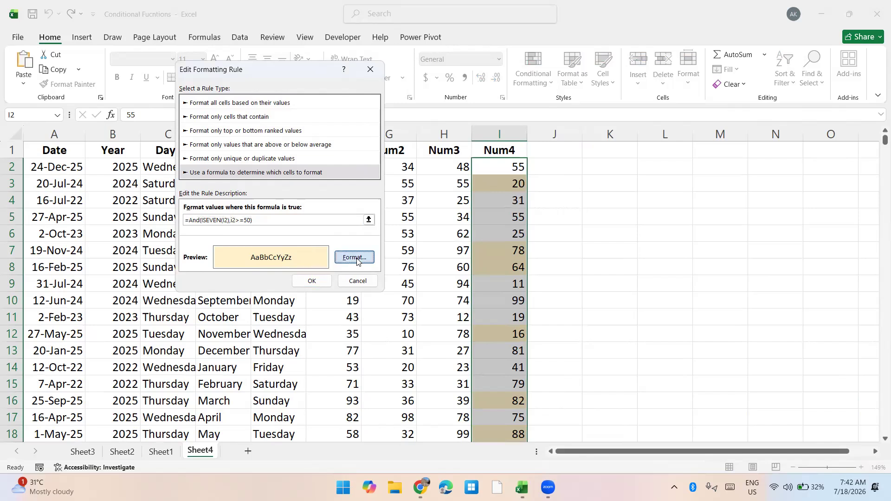
click(308, 281)
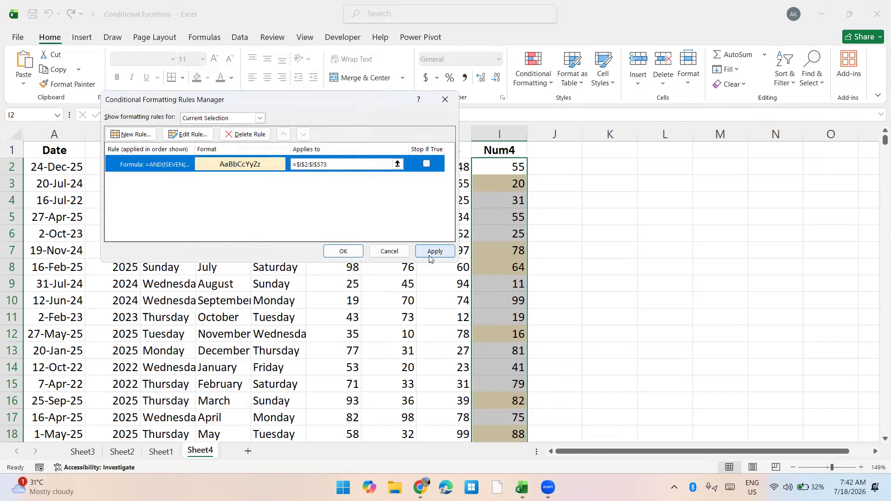
click(430, 257)
click(344, 251)
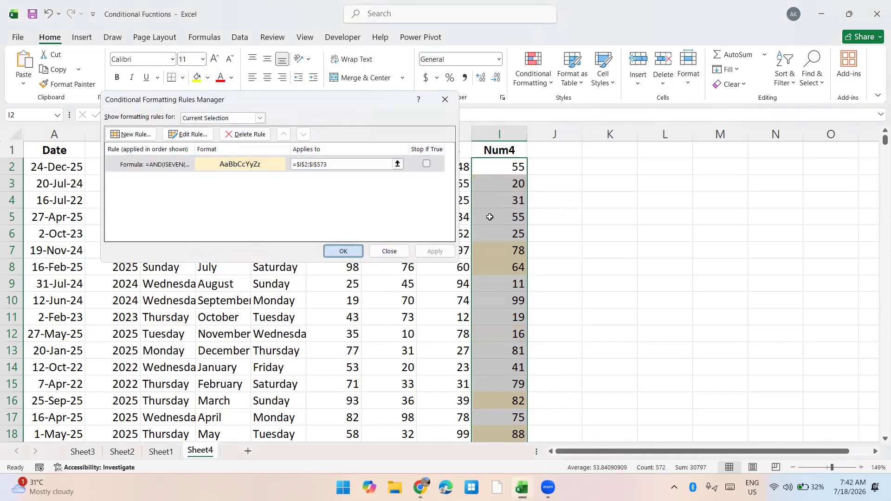
Paste the copied AND expression as a text note into cell M1 and return to the first Num4 value in I2
click(713, 145)
key(ctrl+v)
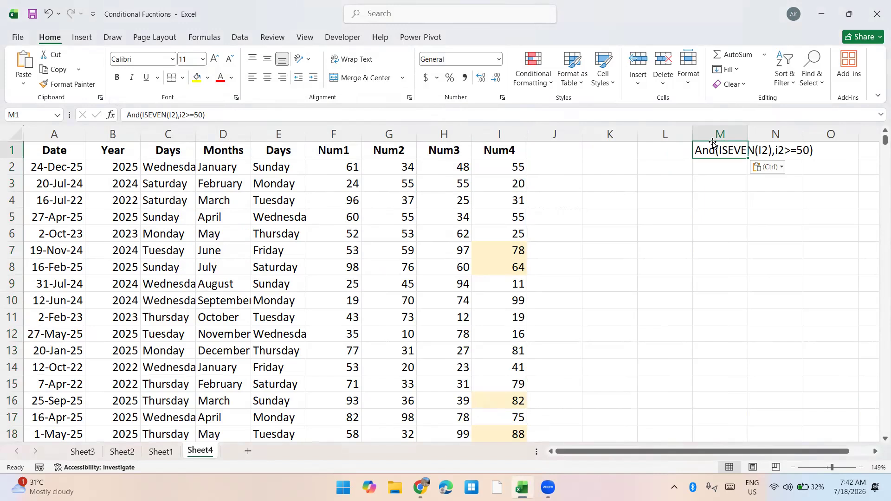
key(Left)
key(Left)
key(Left)
key(Left)
key(Down)
key(Down)
key(Down)
key(Down)
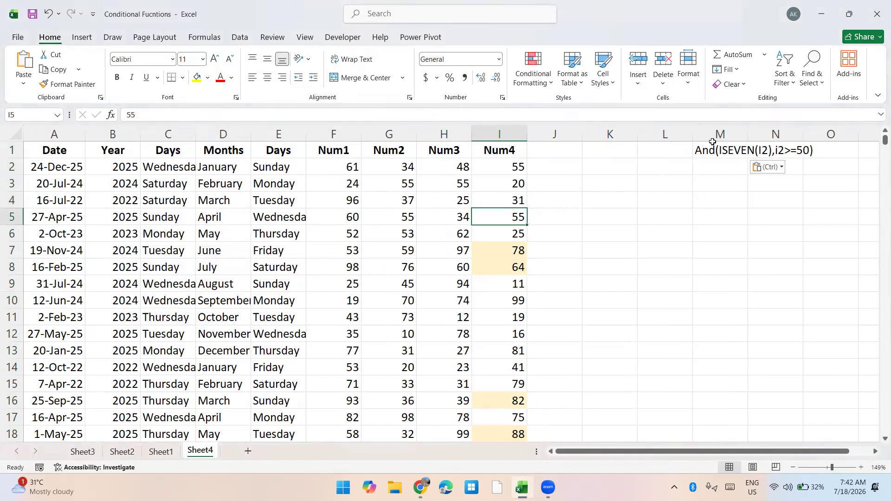
key(Up)
key(Up)
key(Up)
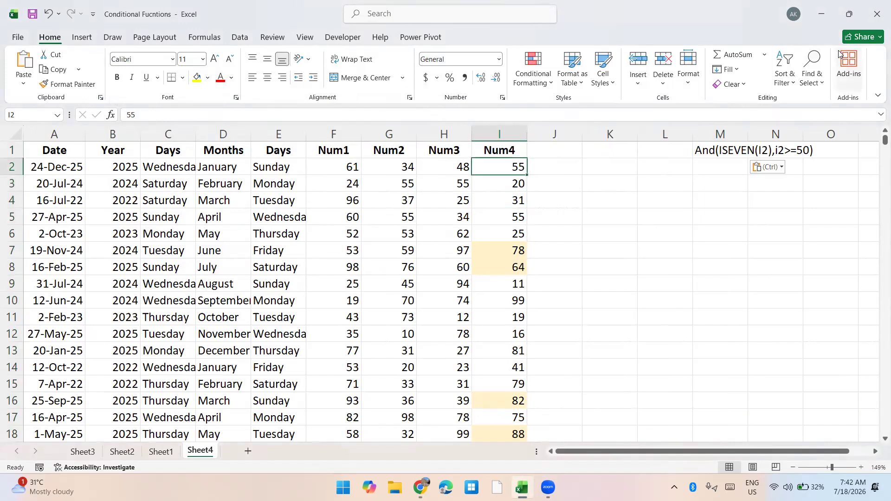
Clear the conditional formatting rules from the entire sheet
click(533, 72)
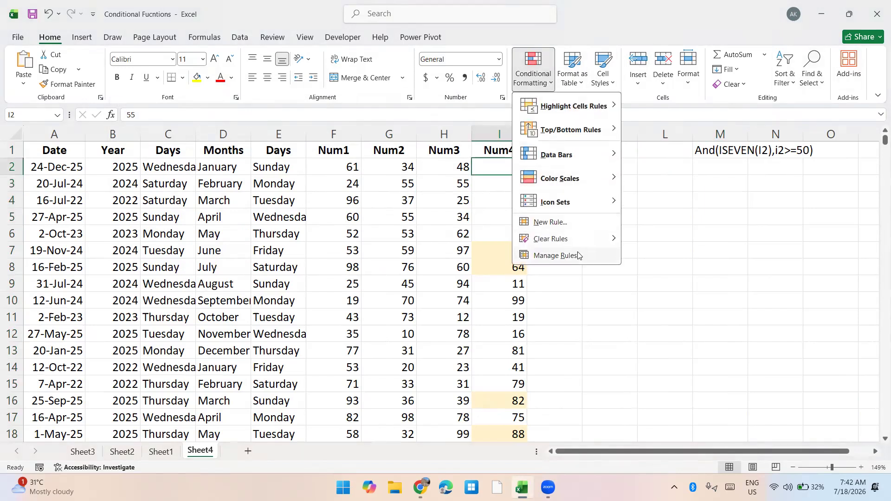
mouse_move(603, 239)
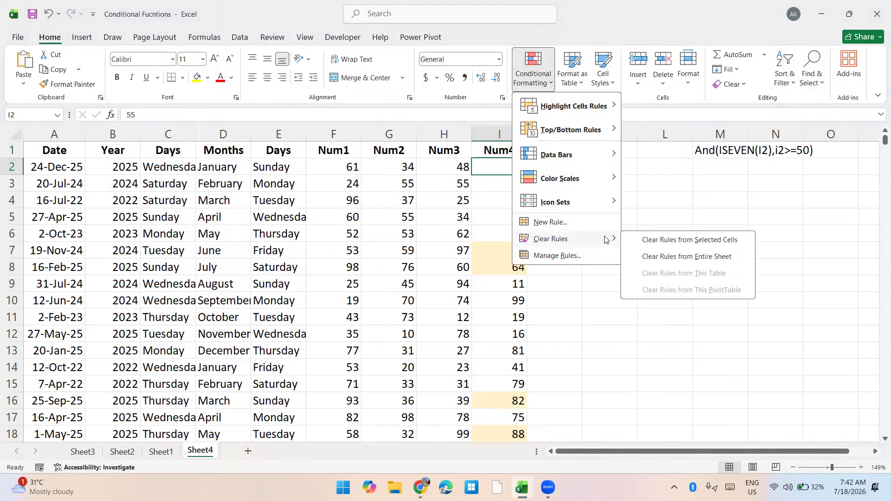
click(643, 256)
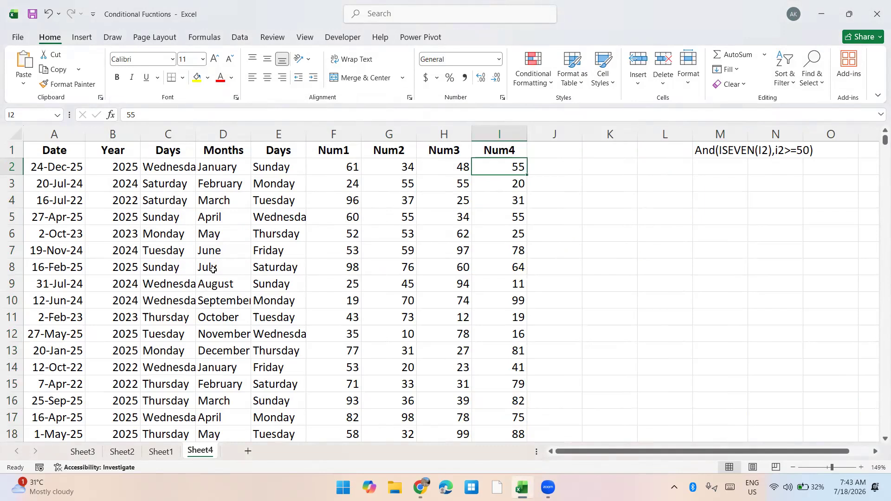
Enter the formula =WEEKDAY(A2,2) in cell J2, beside the first data row
click(80, 172)
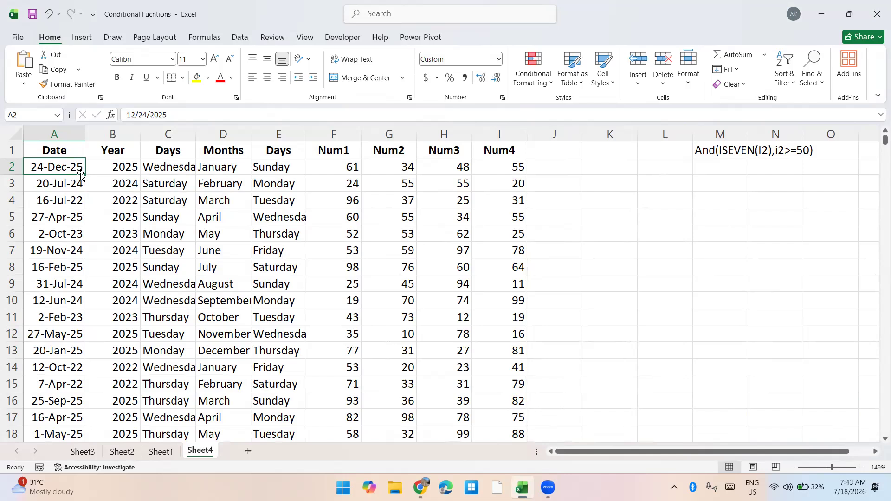
key(Right)
key(Right)
key(Right)
key(Right)
key(Right)
key(Right)
key(Right)
key(Right)
key(Right)
text(=w)
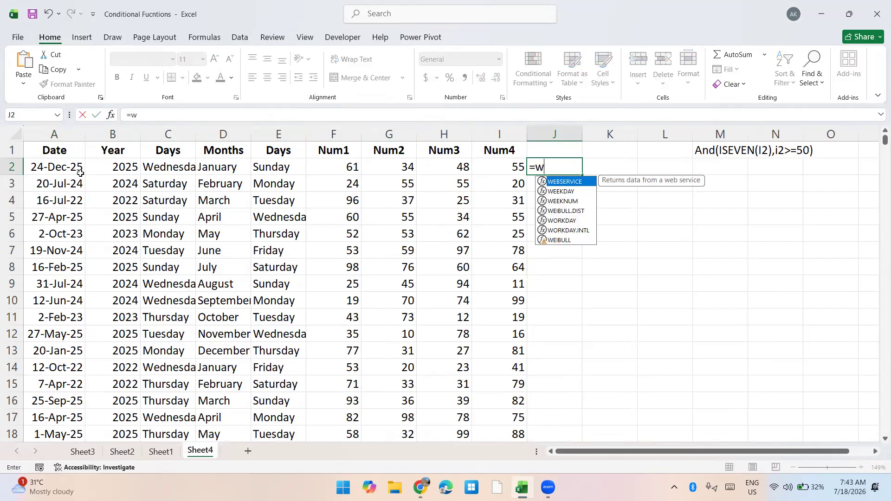
text(eekday)
key(Tab)
key(Left)
key(Left)
key(Left)
key(Left)
key(Left)
key(Left)
key(Left)
key(Left)
key(Left)
text(,2)
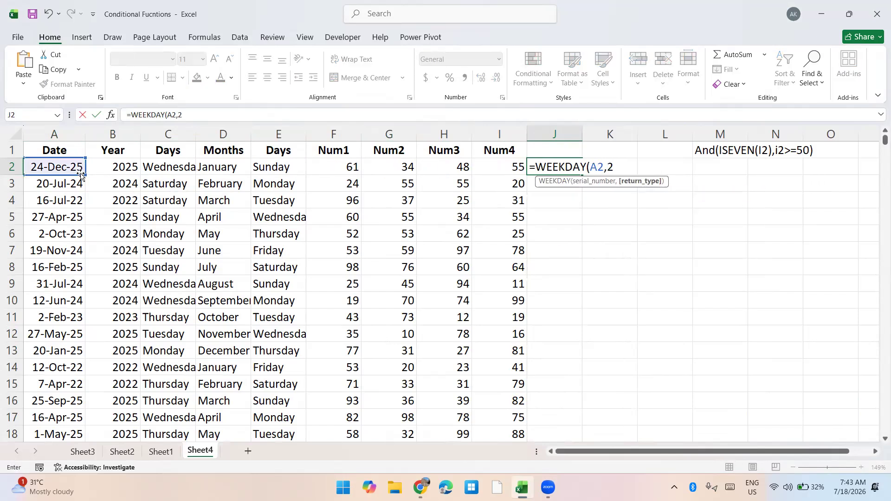
key(Return)
Extend the formula in J2 with a weekend test so it reads =WEEKDAY(A2,2)>=6
key(Up)
key(F2)
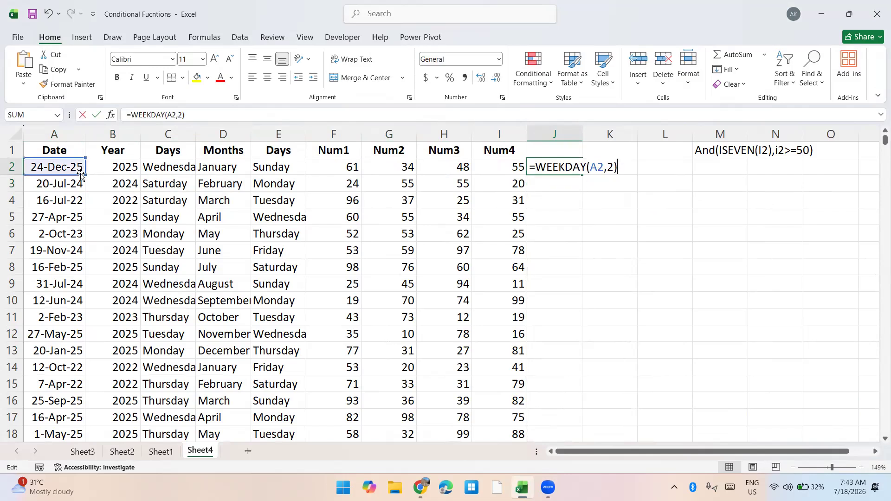
text(>=6)
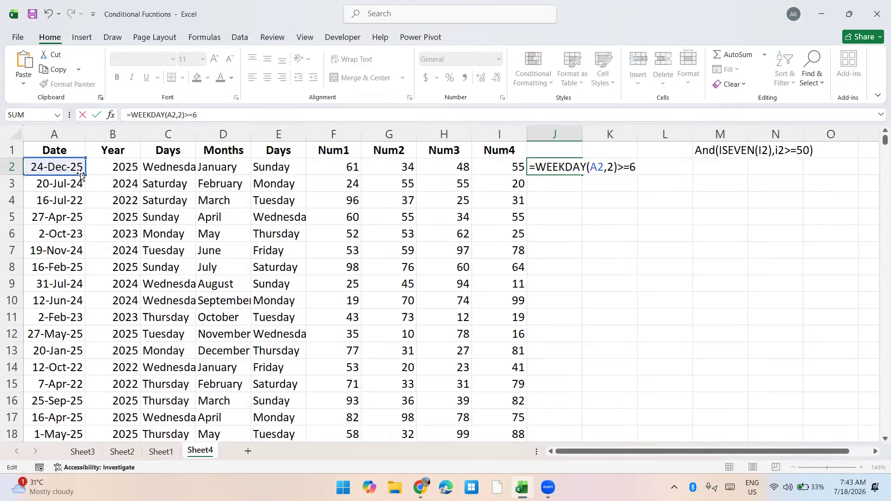
key(Return)
key(Up)
Fill the weekend test down column J to the last data row and return to the first date in A2
key(ctrl+End)
key(ctrl+Left)
key(Right)
key(ctrl+shift+Up)
key(ctrl+d)
key(ctrl+Up)
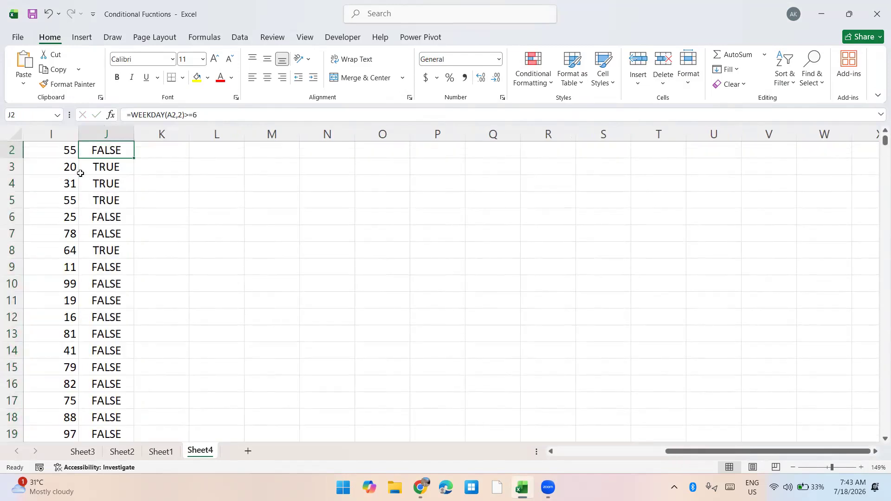
key(Up)
key(ctrl+Left)
key(ctrl+Left)
key(Down)
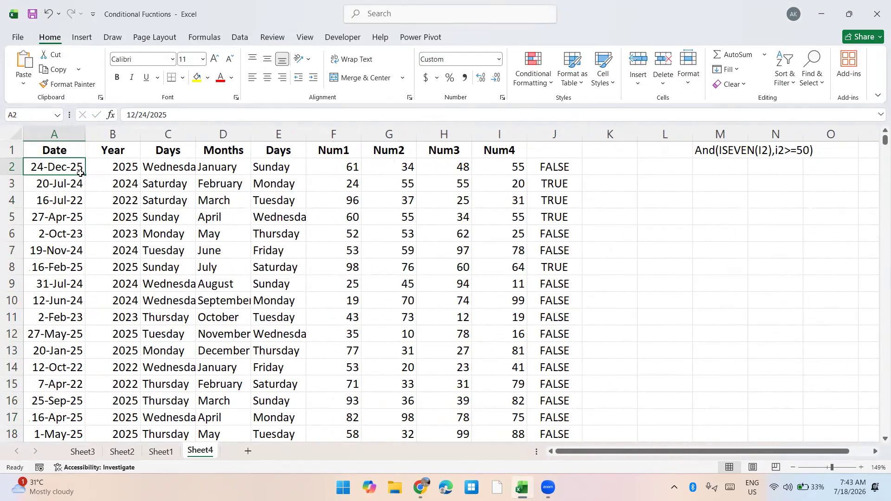
Copy the expression WEEKDAY(A2,2)>=6 from J2 without its equals sign and paste it as text into M2
key(ctrl+Right)
key(Left)
key(F2)
key(Escape)
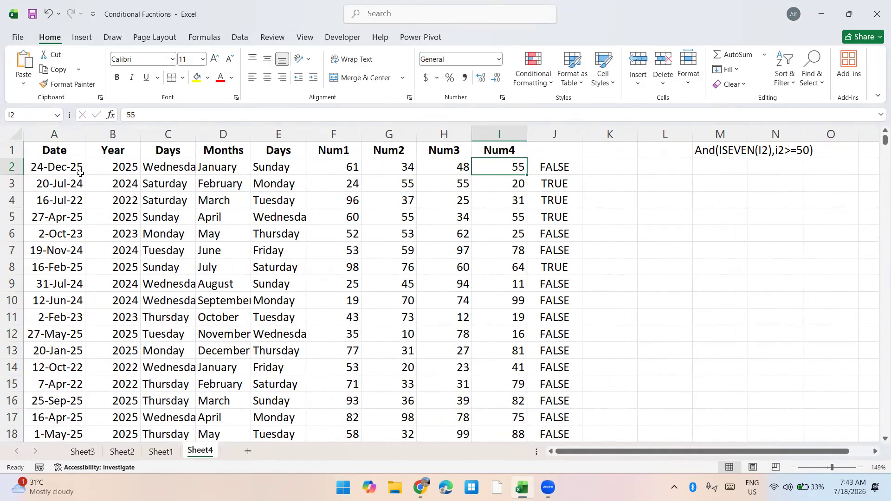
key(Right)
key(F2)
key(shift+Home)
key(shift+Right)
key(Escape)
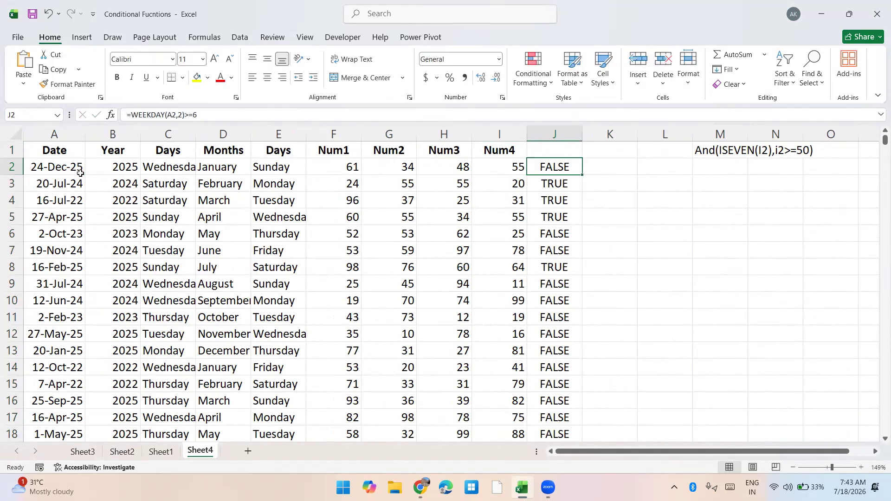
key(Right)
key(Right)
key(Right)
key(ctrl+v)
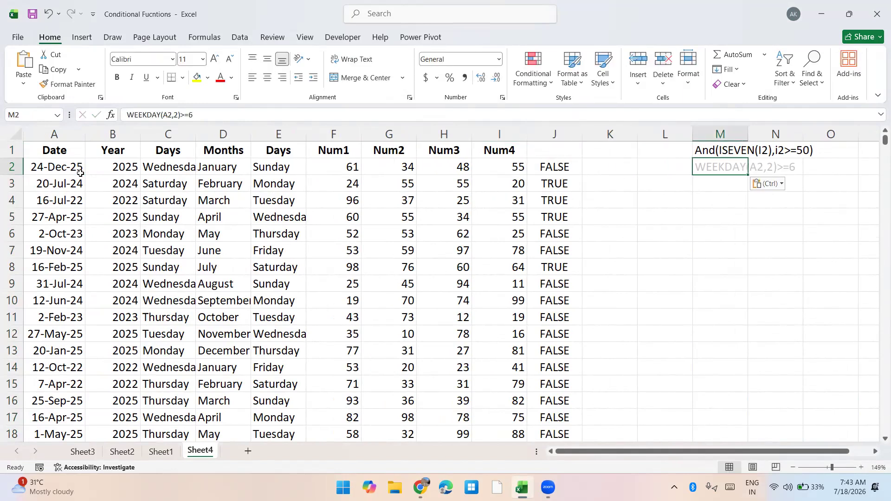
Delete all the weekend test formulas in column J, from J2 down
key(Left)
key(Left)
key(Left)
key(ctrl+shift+Down)
key(Delete)
key(ctrl+Up)
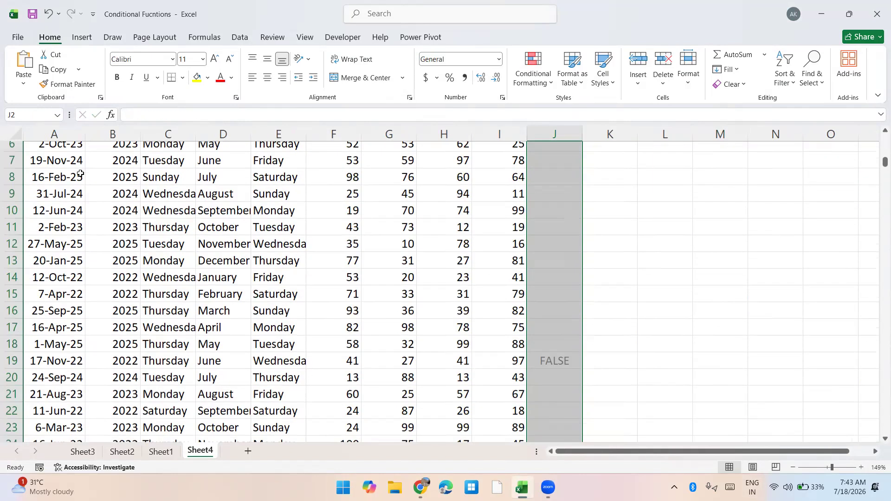
Select all the Date values from A2 down to the last data row
key(Down)
key(ctrl+Left)
key(ctrl+Left)
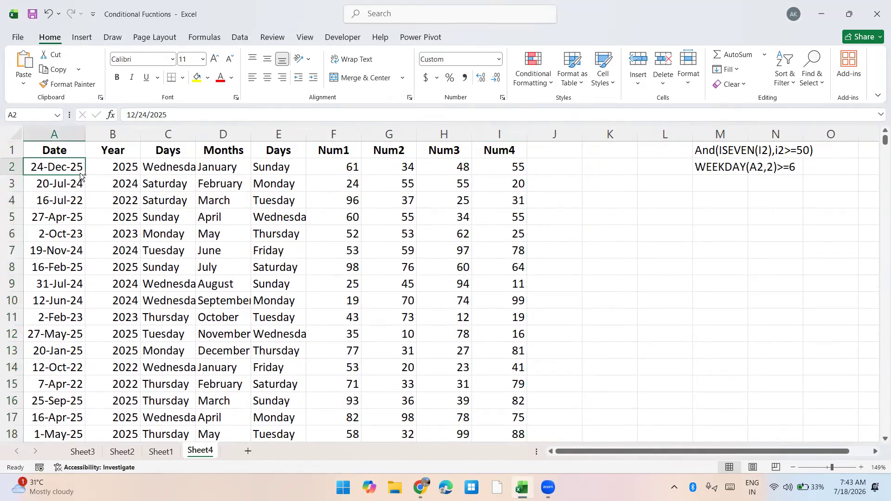
key(ctrl+shift+Right)
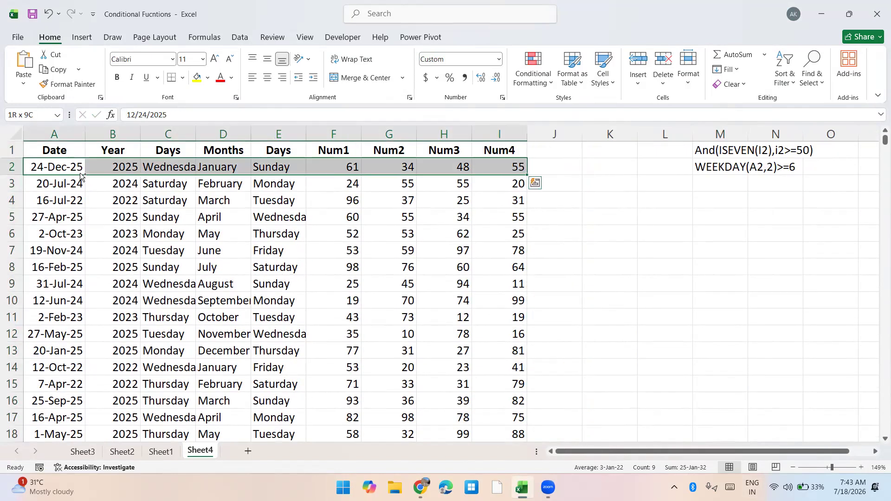
key(ctrl+shift+Left)
key(ctrl+shift+Down)
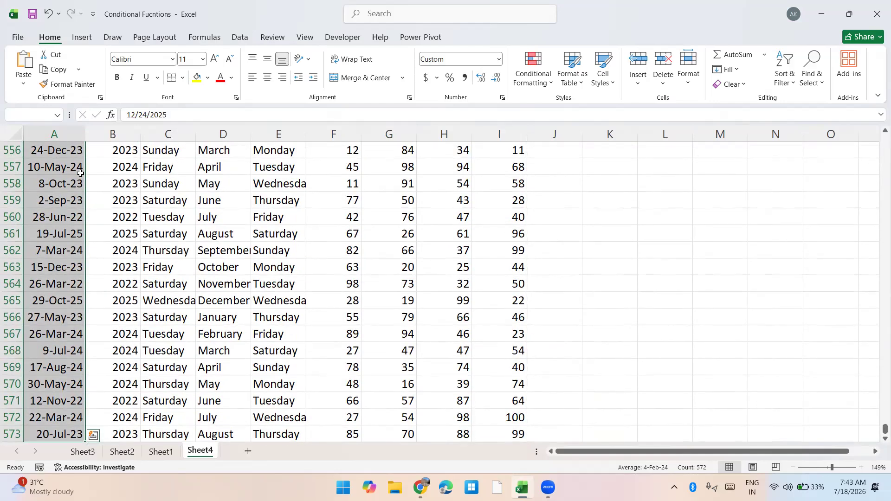
key(alt+h)
key(l)
key(r)
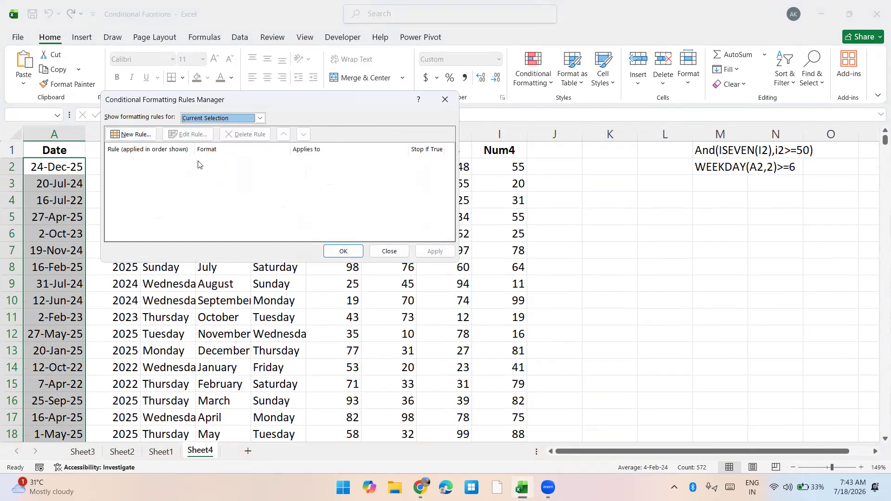
click(131, 134)
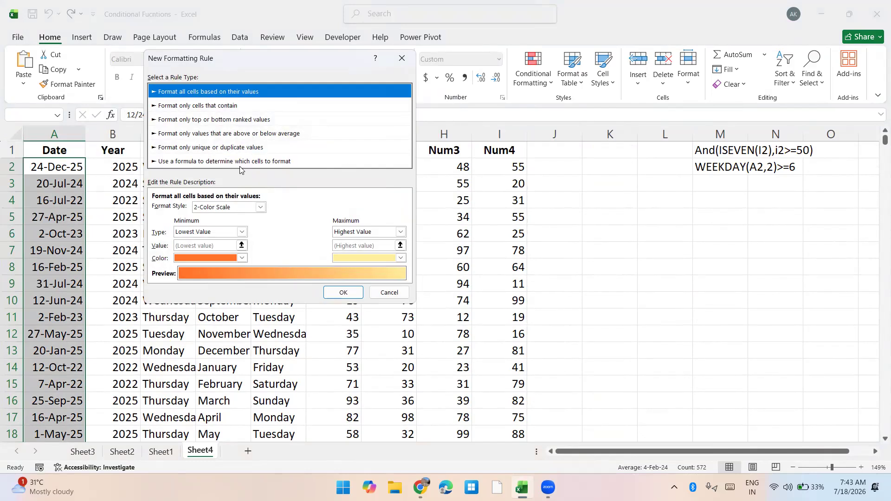
click(240, 163)
click(257, 208)
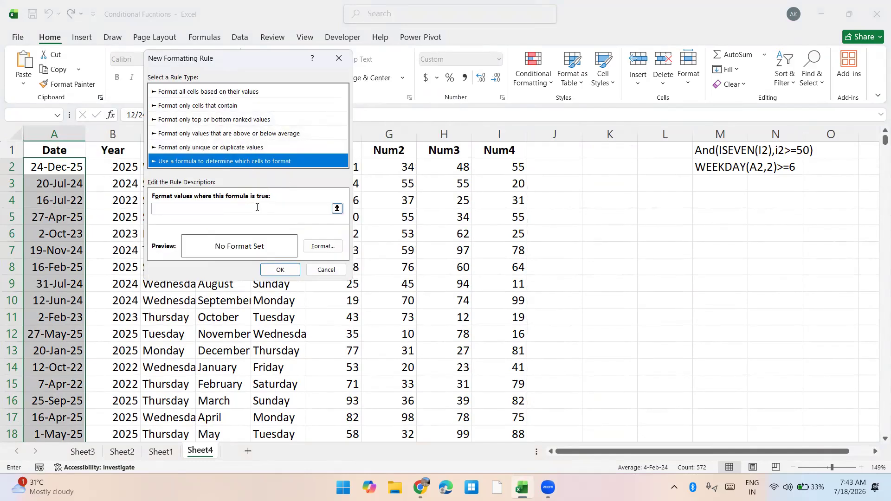
text(=Weekday(A2,2))
click(325, 246)
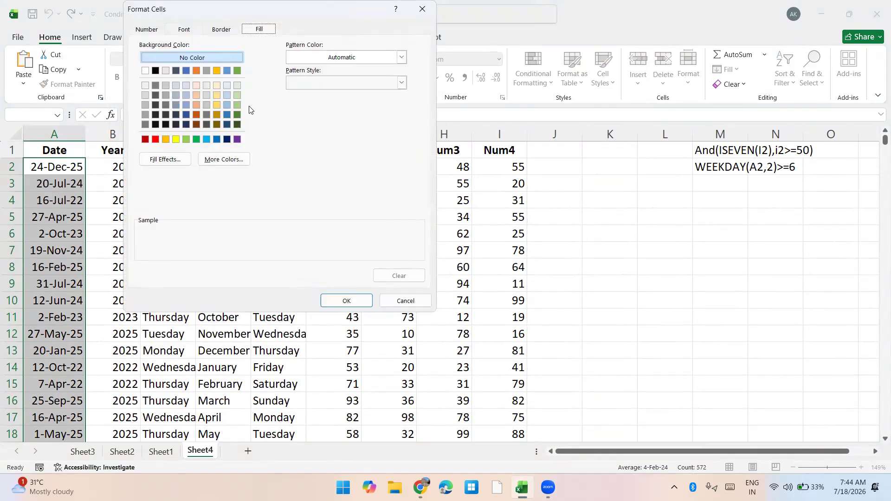
key(Escape)
key(Escape)
key(Escape)
Extend the selection across to Num4 and start a formula-based conditional formatting rule with =Weekday(A2,2)>=6
key(ctrl+shift+Right)
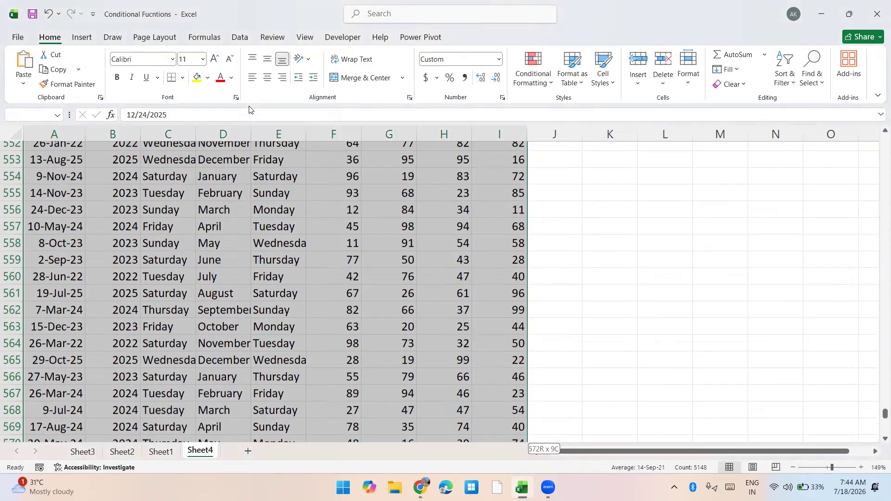
key(alt+h)
key(l)
key(r)
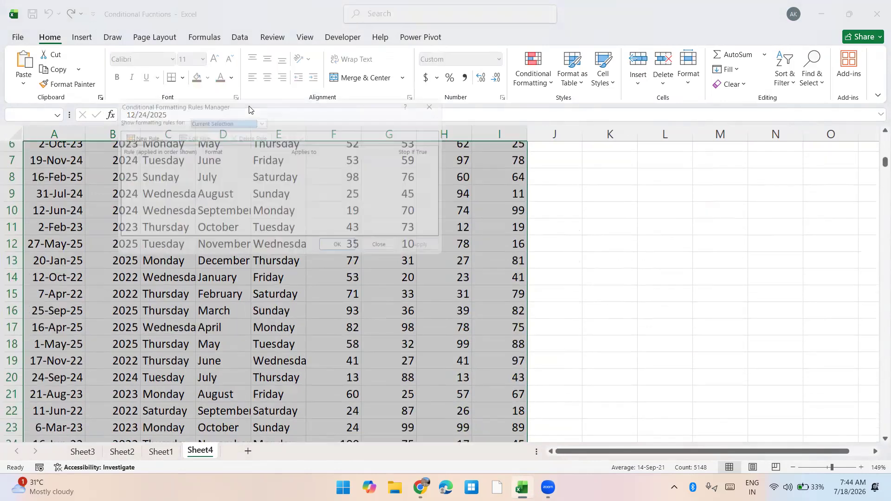
click(133, 138)
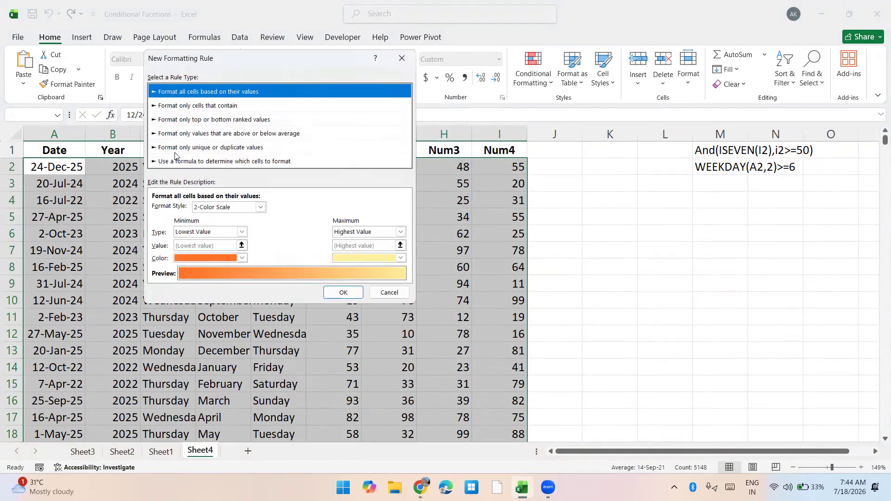
click(174, 160)
click(192, 208)
text(=Weekday(A2)
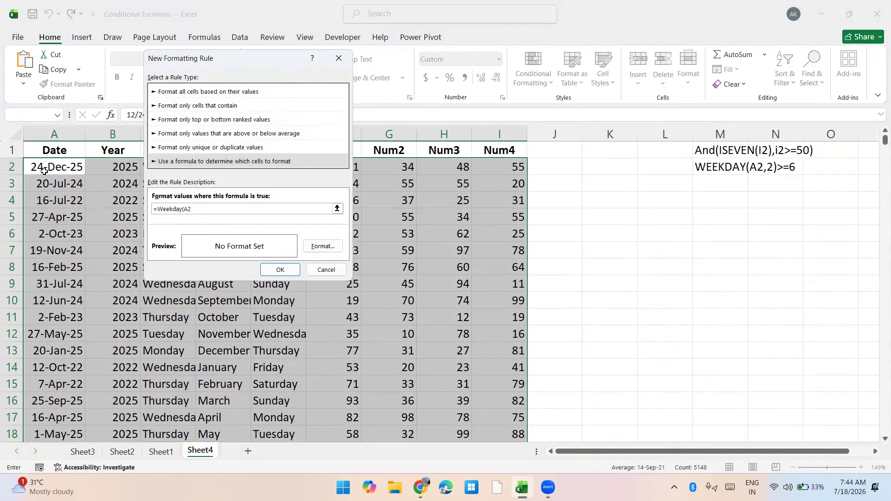
text(,2)>=6)
Give the weekend rule a yellow background fill and apply it to A2:I573
click(314, 247)
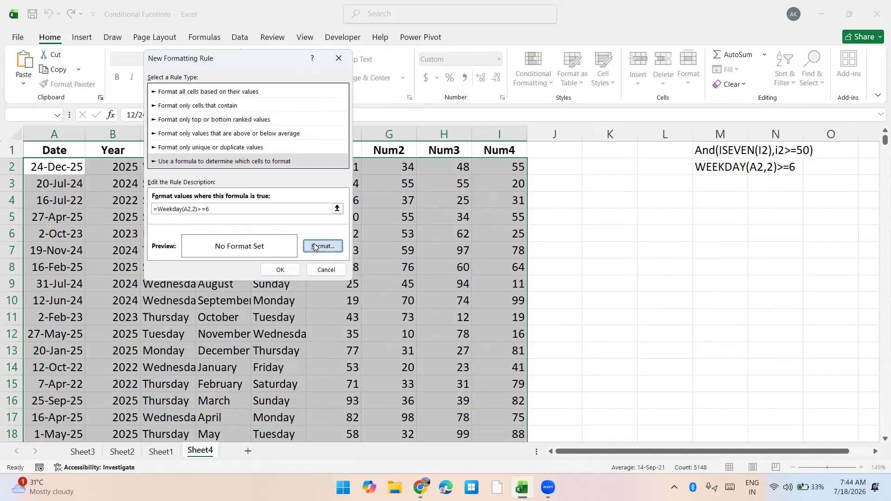
click(176, 139)
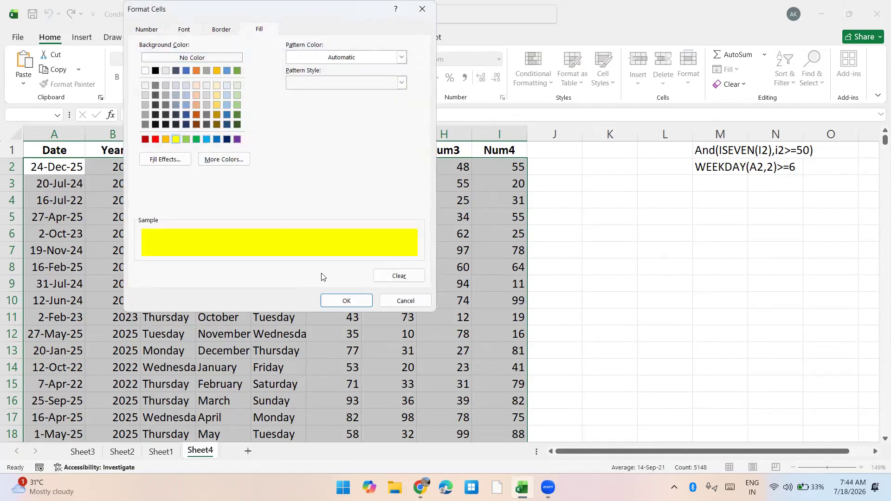
click(331, 300)
click(279, 269)
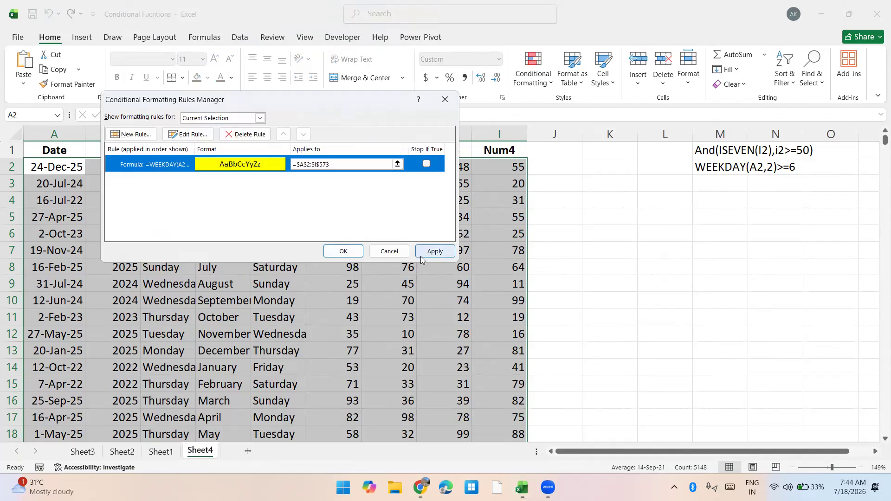
click(438, 251)
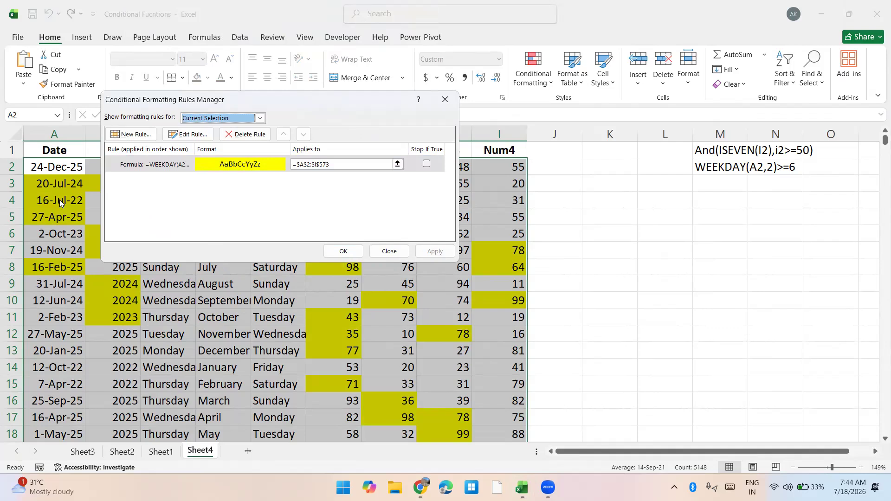
Lock the Date column in the weekend rule's formula so it reads =WEEKDAY($A2,2)>=6
click(156, 165)
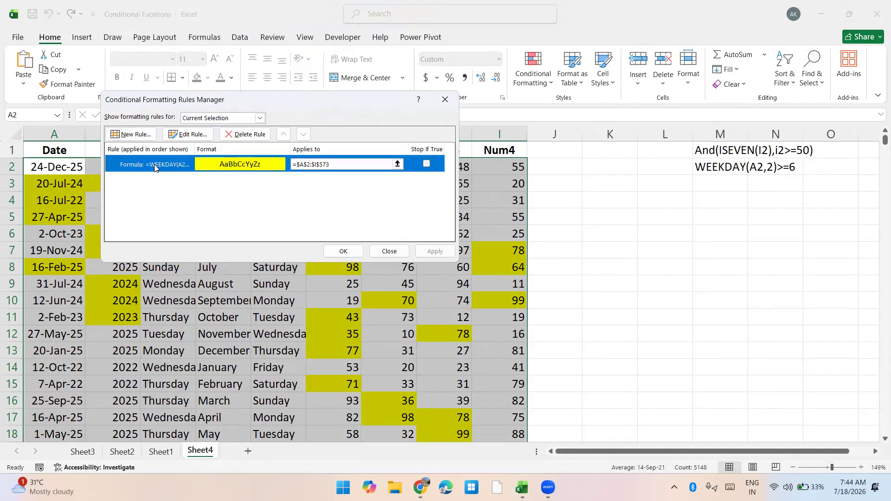
click(191, 135)
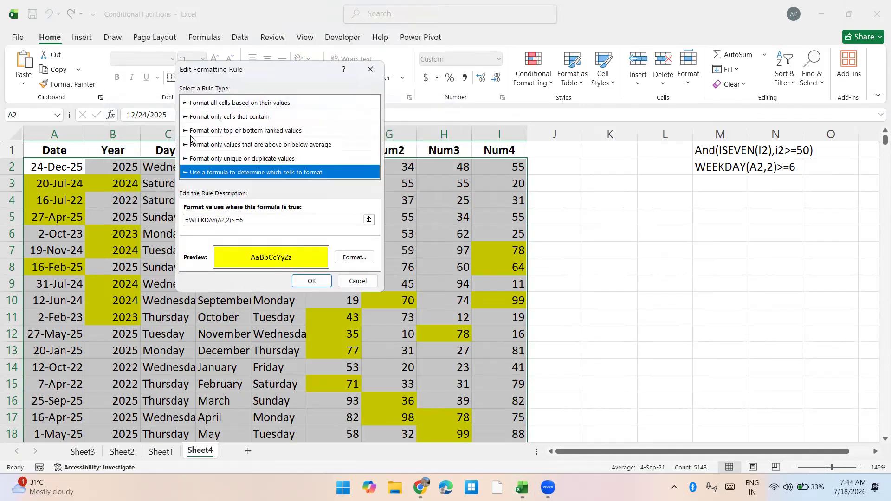
click(219, 220)
click(220, 220)
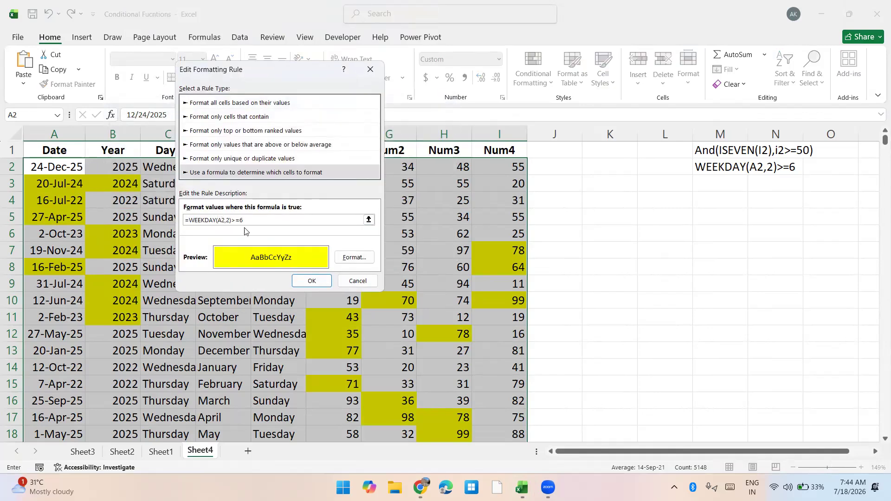
text($)
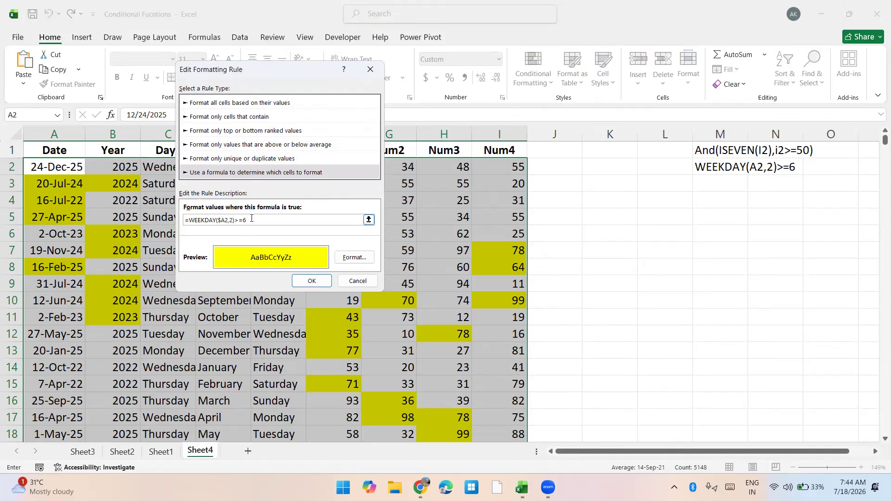
Copy the formula text without its equals sign, apply the edited rule, and paste the text as a note in M3
drag(197, 227, 192, 219)
key(ctrl+c)
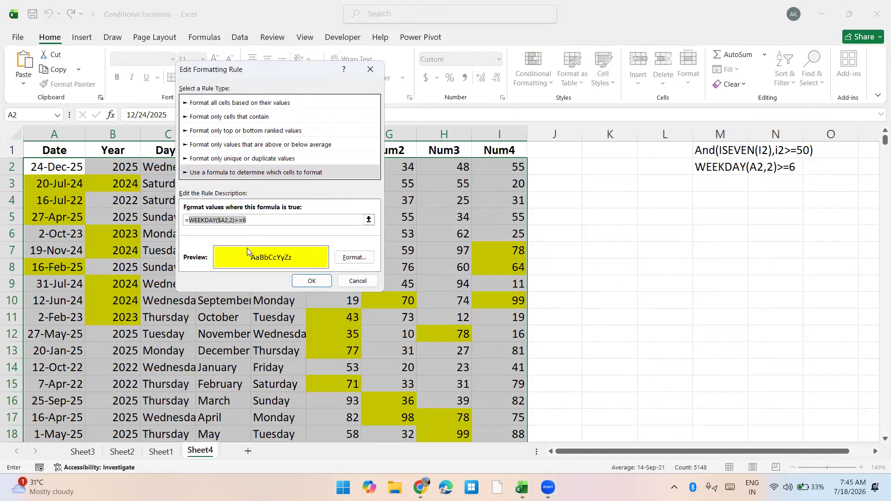
click(310, 281)
click(433, 251)
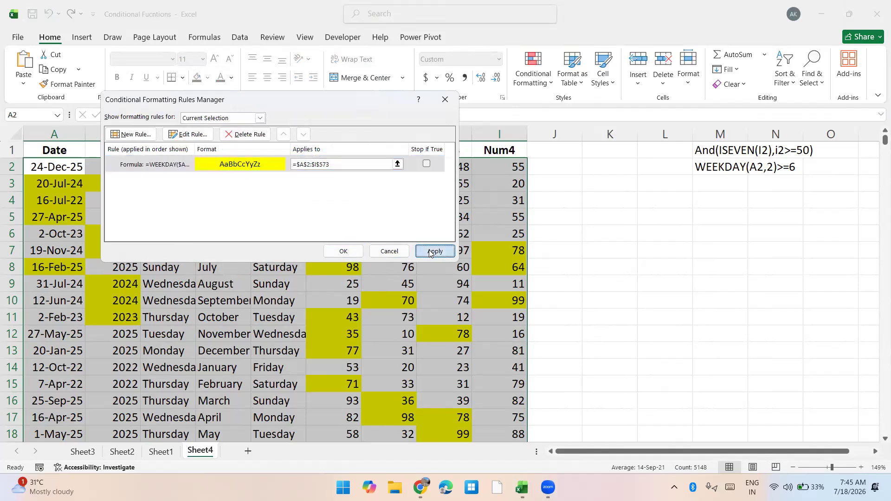
click(343, 251)
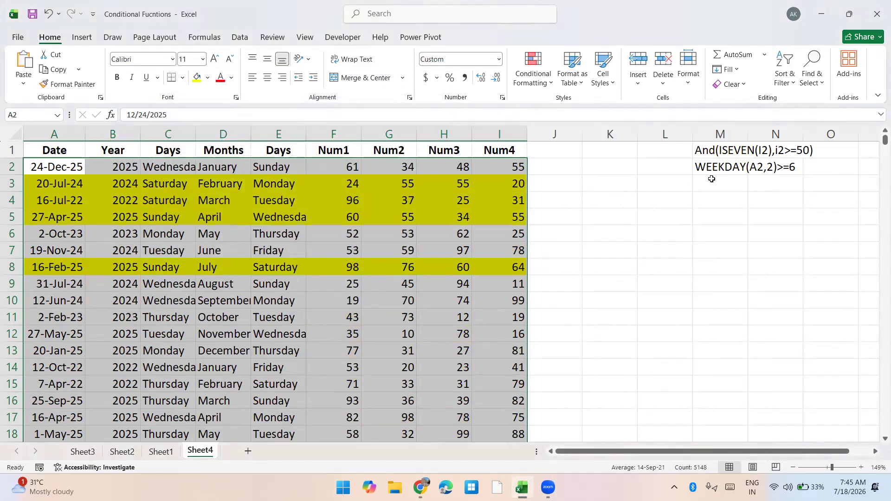
click(726, 179)
key(ctrl+v)
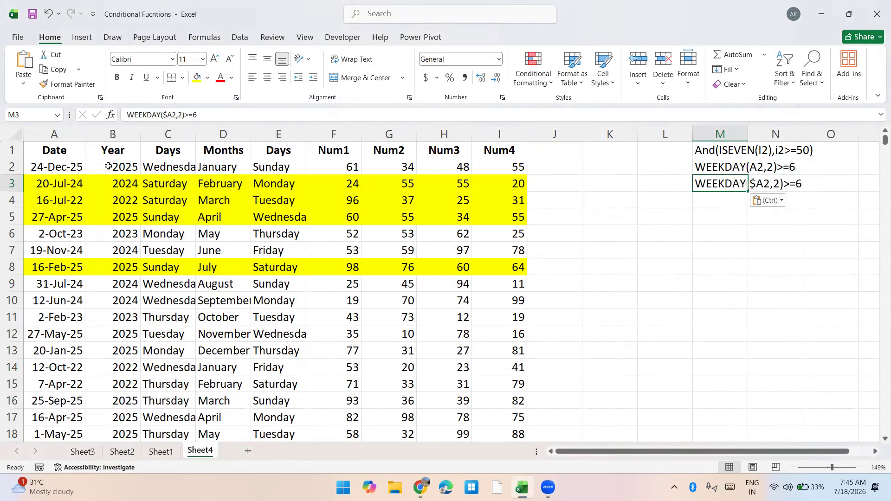
Enter =TEXT(A2,"DDD") in J2 to get the date's short weekday name
click(69, 134)
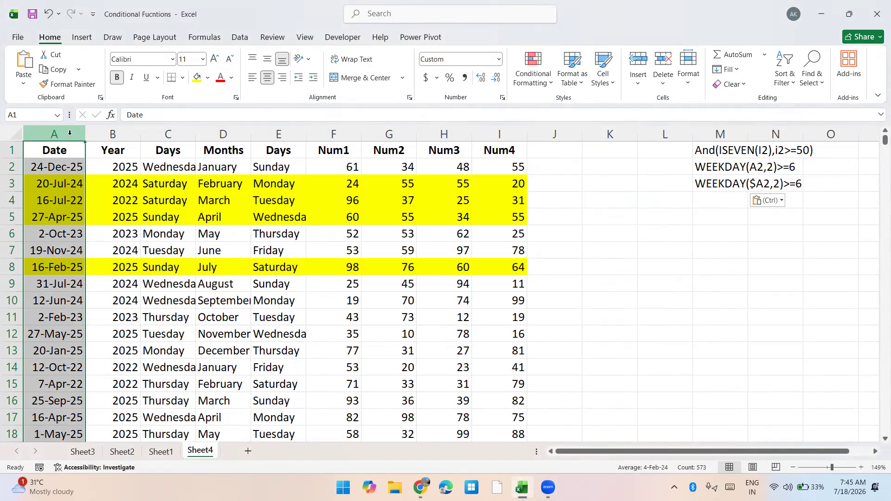
key(Right)
key(Right)
key(Right)
key(Right)
key(Right)
key(Right)
key(Right)
key(Right)
key(Right)
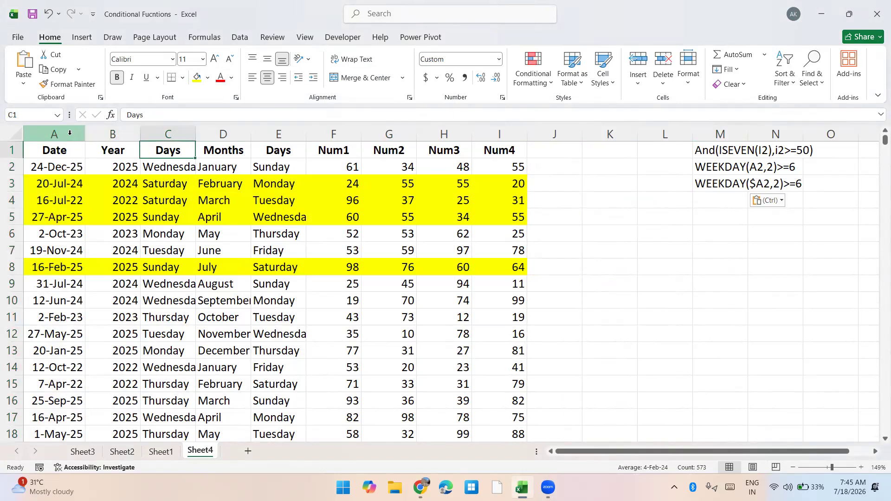
key(Down)
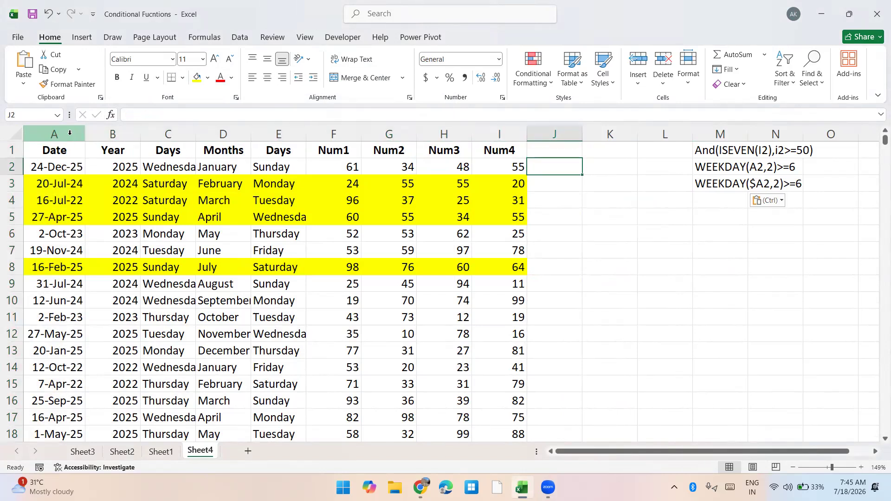
text(=text)
key(Tab)
key(Left)
key(ctrl+Left)
text(,"DDD")
key(ctrl+Return)
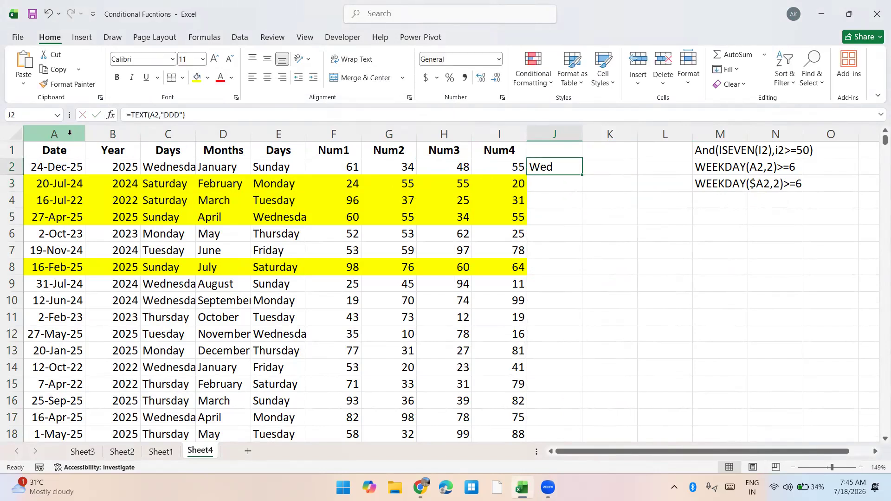
Wrap the TEXT formula in J2 in an OR function and compare it with "Sat"
key(F2)
key(Home)
key(Right)
text(OR()
key(End)
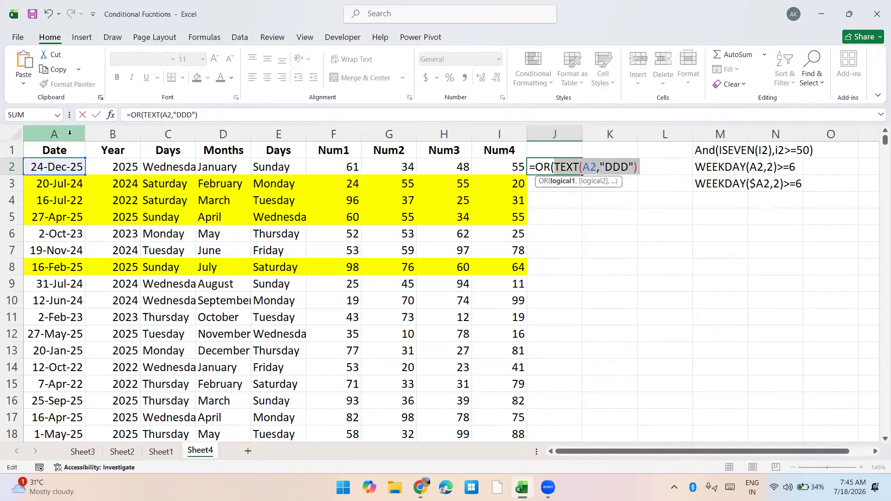
text(="Sat"")
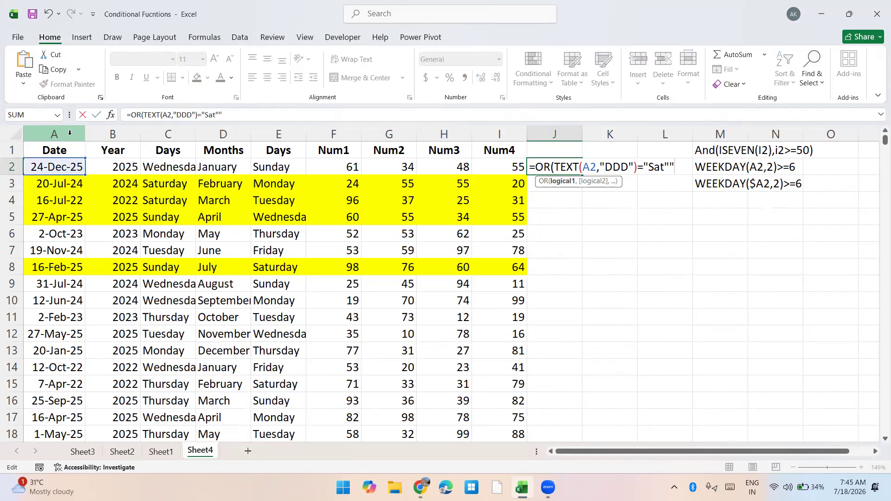
key(BackSpace)
Complete the J2 formula with TEXT(A2,"DDD")="Sun" as the second OR condition
text(,TEXT()
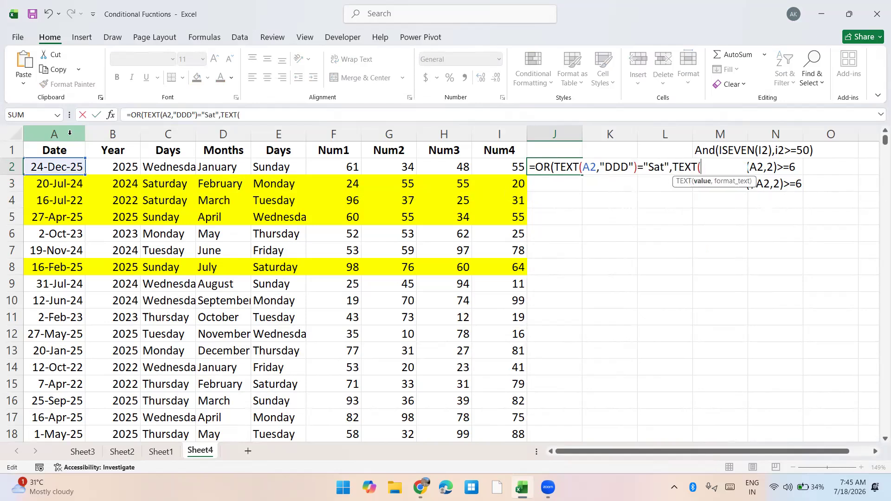
key(F2)
key(Left)
key(Left)
key(Left)
key(Left)
key(Left)
key(Left)
key(Left)
key(Left)
key(Left)
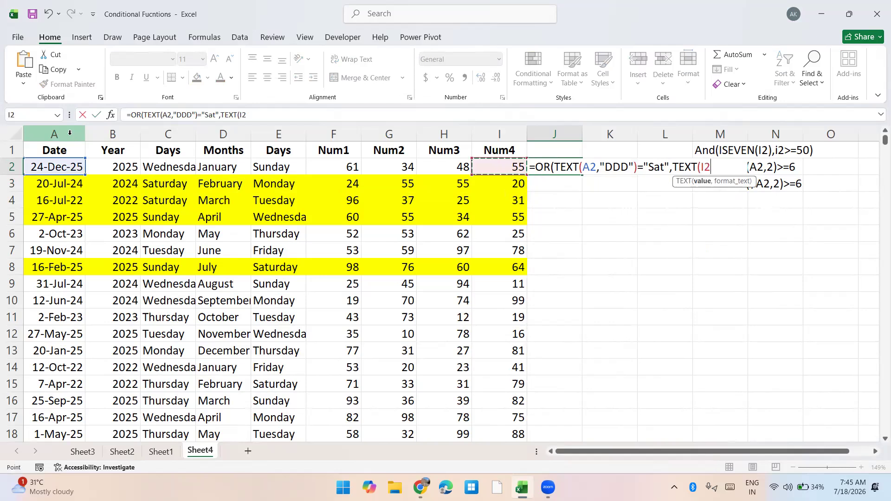
text(,"Ddd)
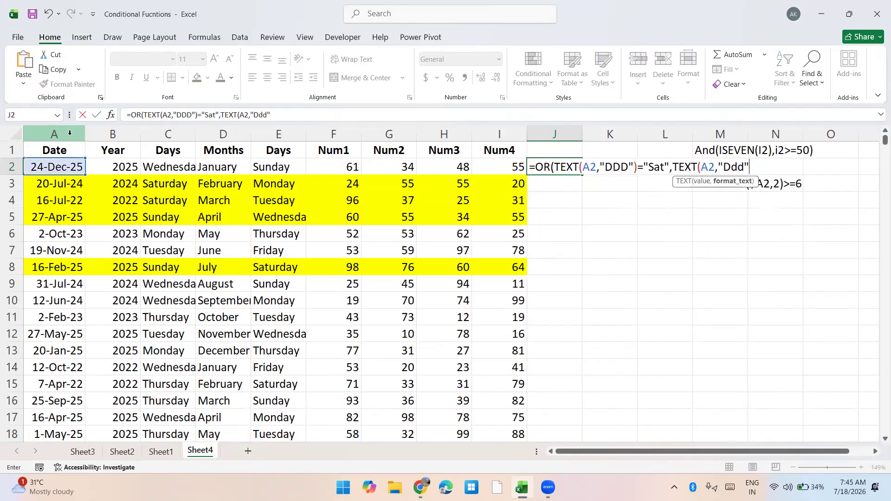
key(BackSpace)
key(BackSpace)
text(DD")=S)
key(BackSpace)
text("Sun)
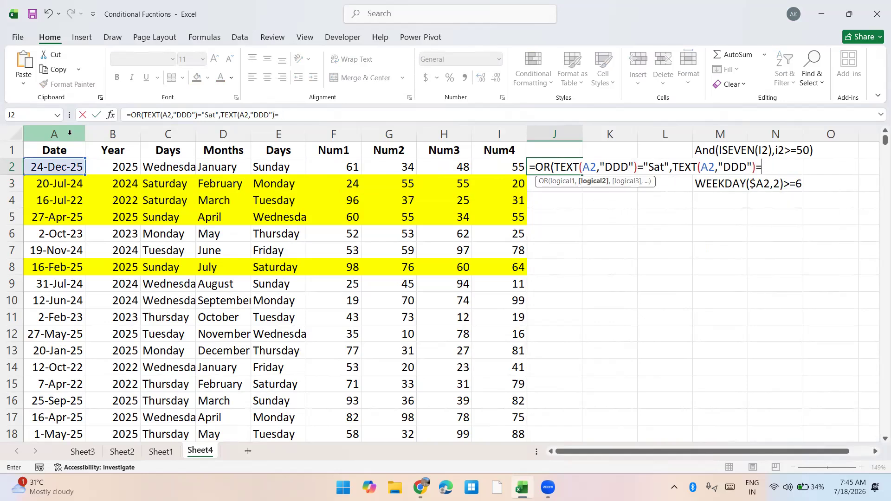
text("))
key(Return)
Copy the weekend formula from J2 down column J to the last data row, J573
key(Up)
key(ctrl+c)
key(Left)
key(ctrl+Down)
key(Right)
key(ctrl+shift+Up)
key(Return)
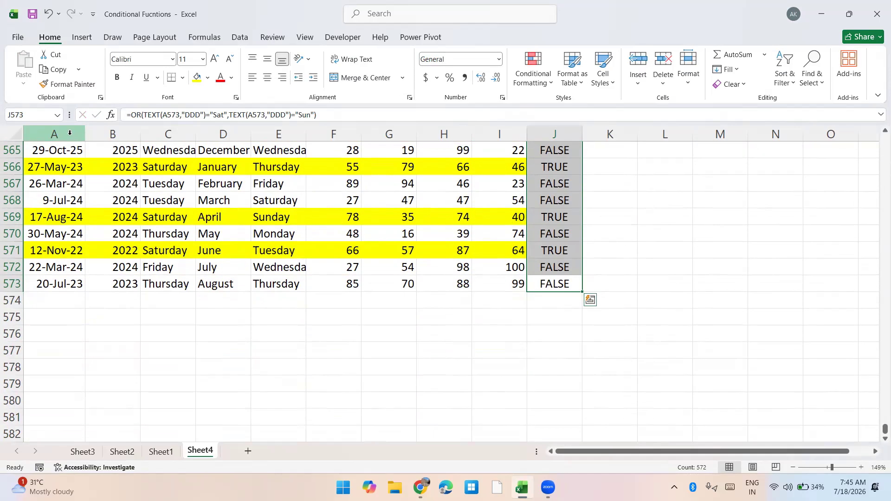
Inspect the copied weekend formula in J5
key(ctrl+Up)
key(Down)
key(Down)
key(Down)
key(F2)
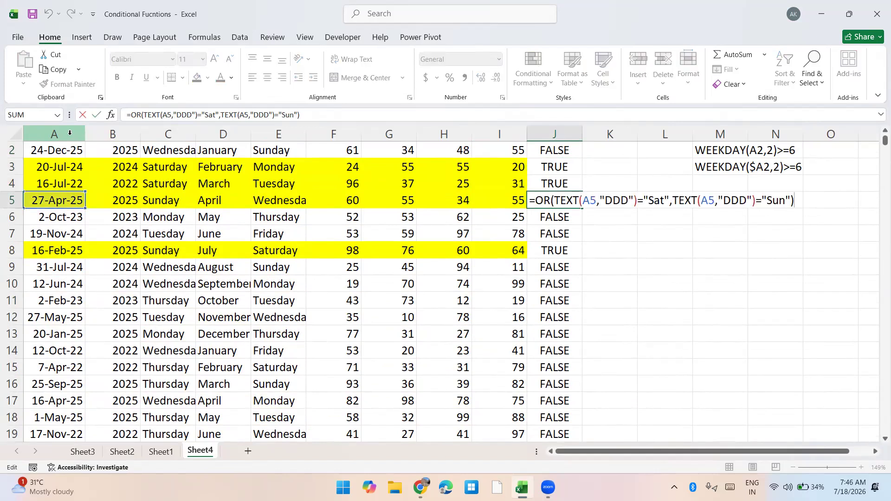
key(Escape)
Make the column absolute in the first date reference of J2's formula, $A2
key(Up)
key(Up)
key(Up)
key(F2)
key(shift+Home)
key(Right)
key(Right)
key(Right)
key(Right)
key(Right)
key(Right)
key(Right)
key(Right)
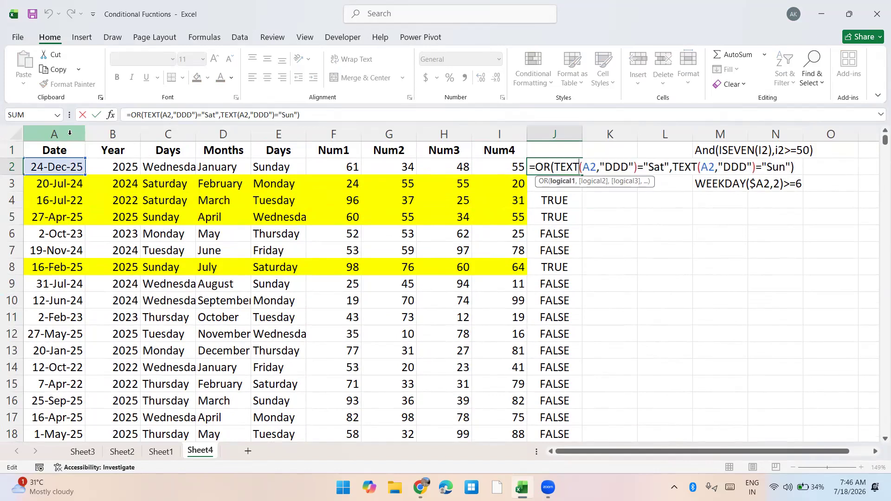
key(Right)
text($)
Change the second date reference in J2's formula to $A2 and enter the formula
key(Right)
key(Right)
key(Right)
key(Right)
key(Right)
key(Right)
key(Right)
key(Right)
key(Right)
key(Right)
key(Right)
key(Right)
key(Right)
key(Right)
key(Right)
key(Right)
key(Right)
key(Right)
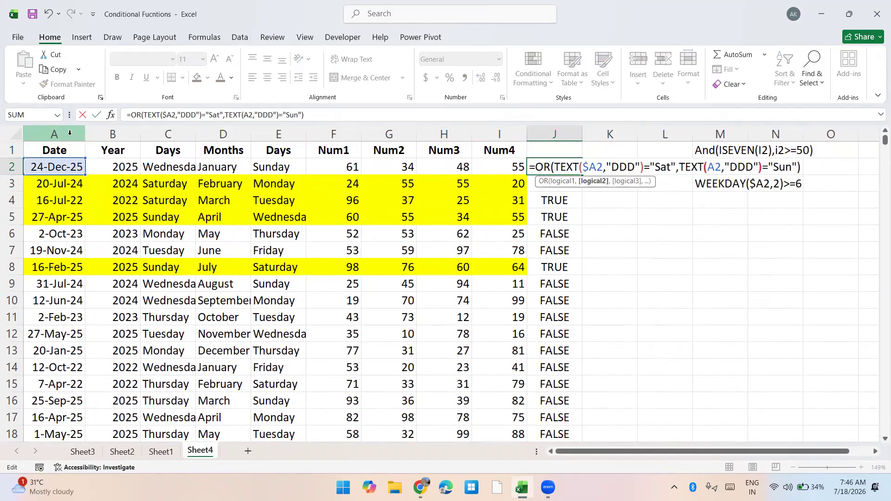
key(Right)
text($)
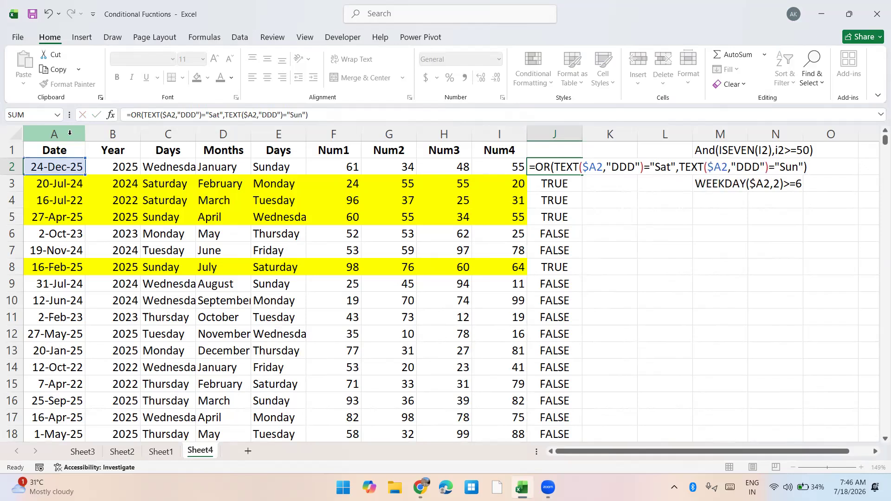
key(Return)
Copy J2's OR formula text without the equals sign and paste it as a note in M4
key(Up)
key(F2)
key(shift+Home)
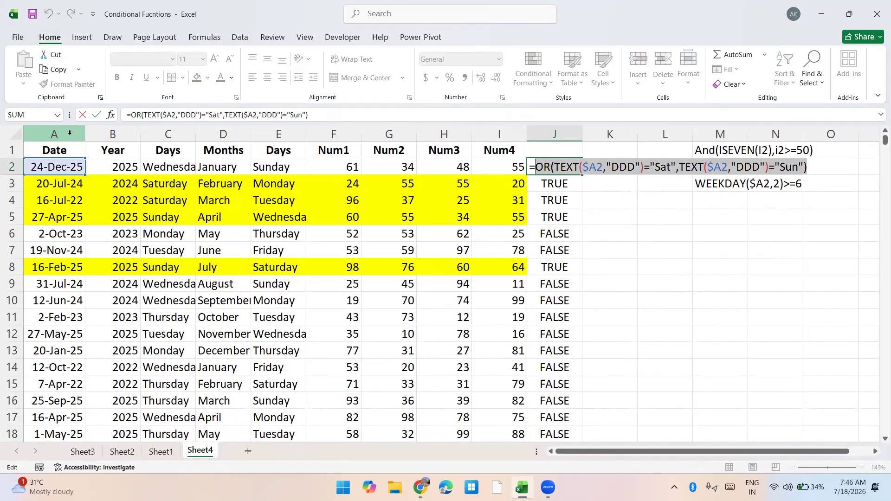
key(Escape)
key(Right)
key(Right)
key(Right)
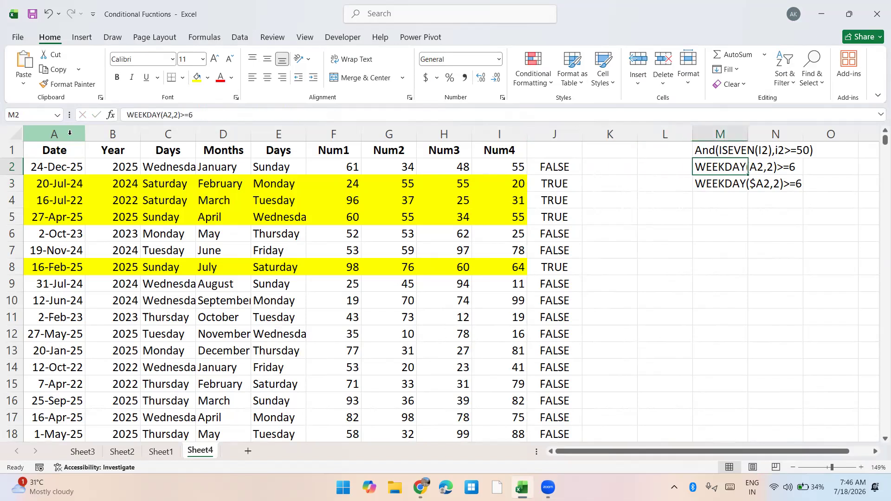
key(Down)
key(Down)
key(ctrl+v)
Delete all the OR test formulas in column J, from J2 down
key(Left)
key(Left)
key(Left)
key(Up)
key(Up)
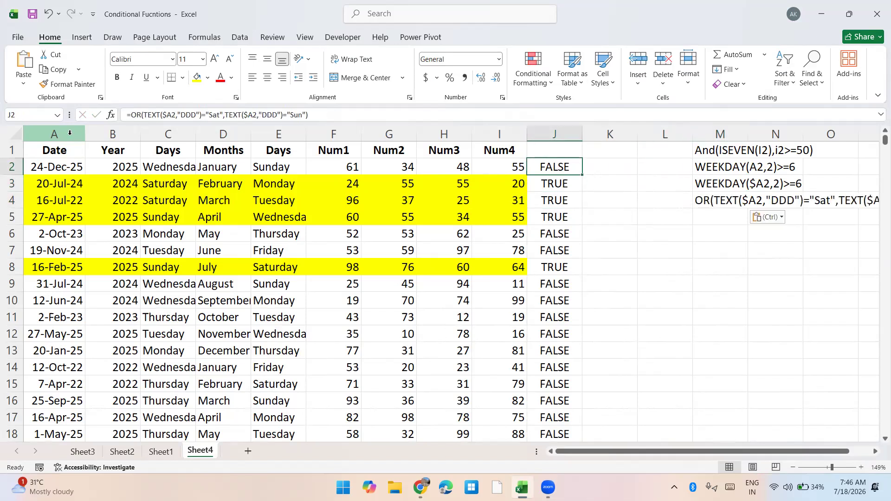
key(ctrl+shift+Down)
key(Delete)
Select the data range A2:I573 and delete its existing WEEKDAY conditional formatting rule
key(Left)
key(ctrl+Left)
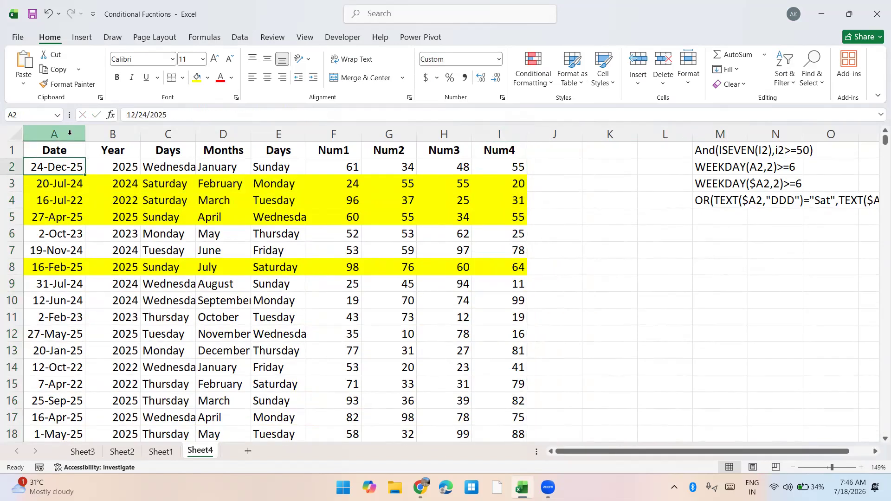
key(ctrl+shift+Right)
key(ctrl+shift+Down)
key(alt+o)
key(d)
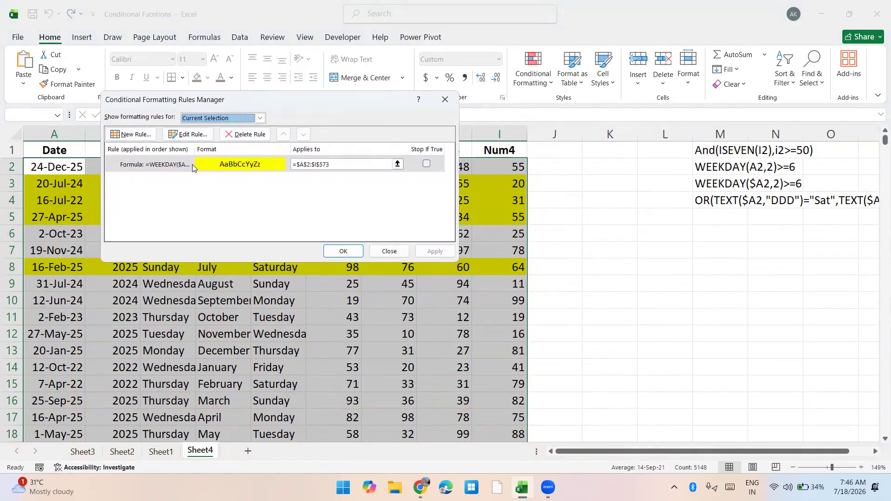
click(225, 160)
click(238, 135)
Start a formula-based rule for the selected data with =OR(TEXT($A2,"DDD")="Sat",TEXT($A2,"DDD")="Sun")
click(144, 133)
click(195, 162)
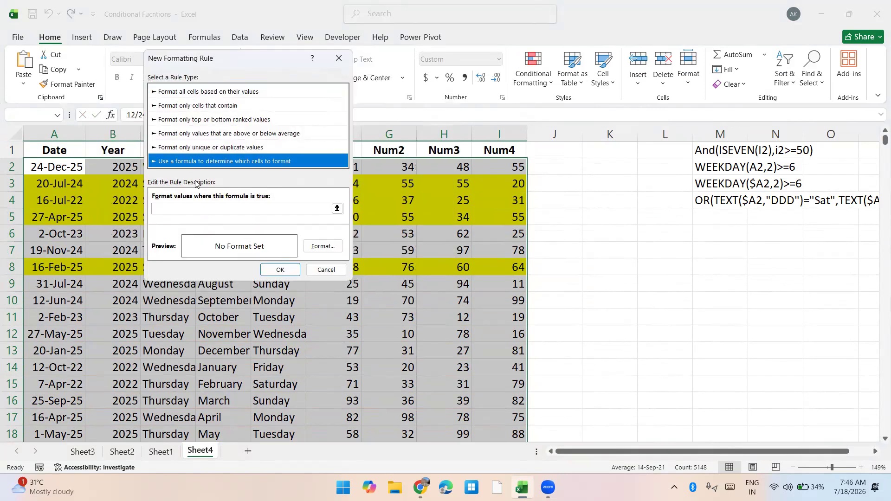
click(185, 208)
text(=)
key(ctrl+v)
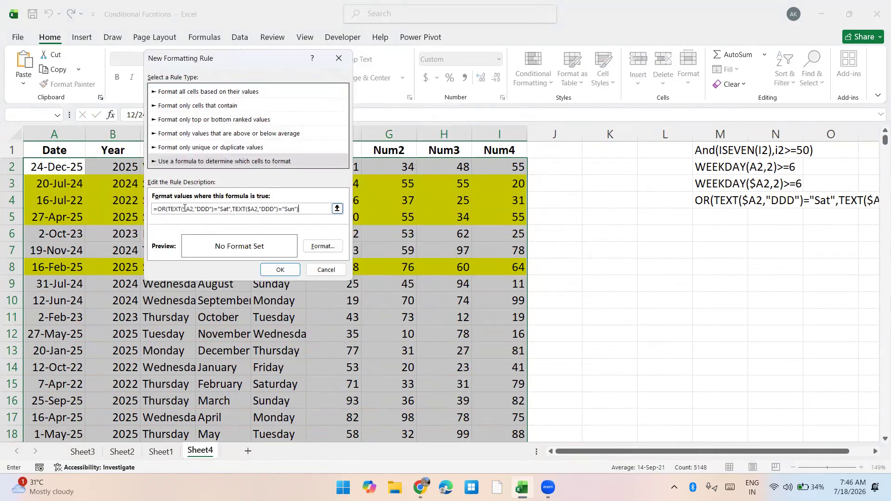
Give the Saturday/Sunday rule an orange background fill and apply it to A2:I573
click(340, 248)
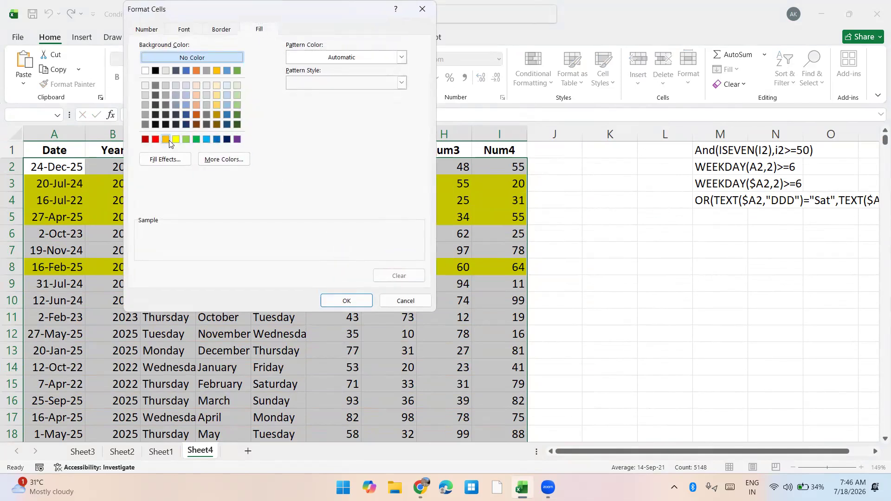
click(169, 140)
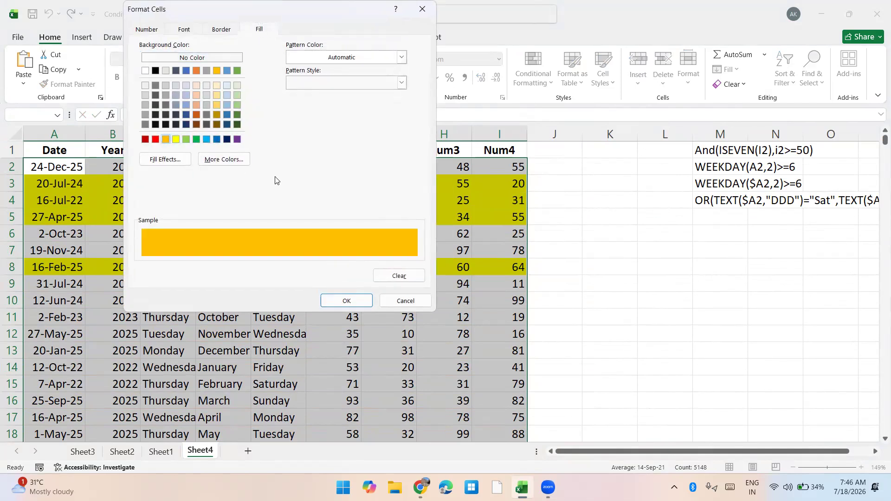
click(334, 301)
click(288, 270)
click(435, 252)
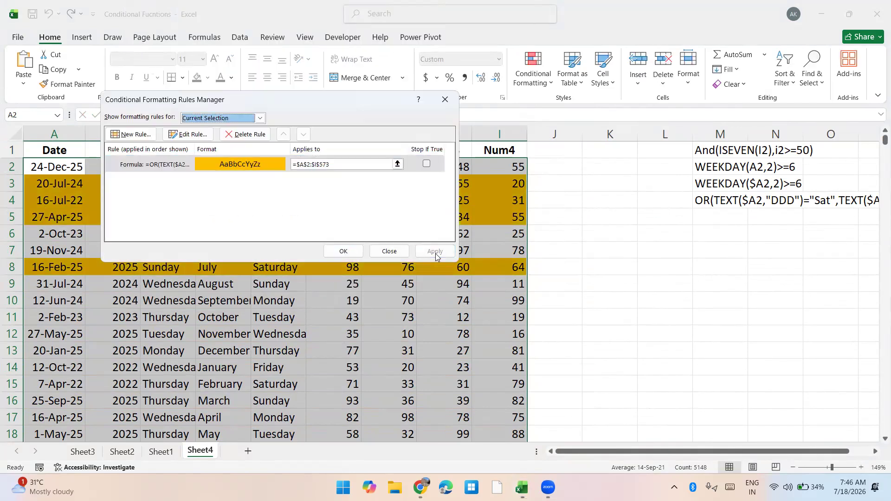
click(343, 252)
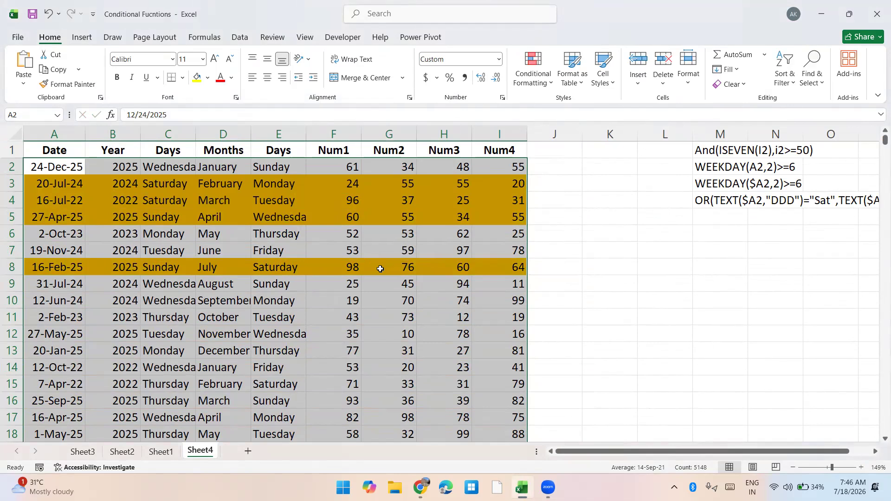
Clear all conditional formatting rules from the entire sheet
click(533, 74)
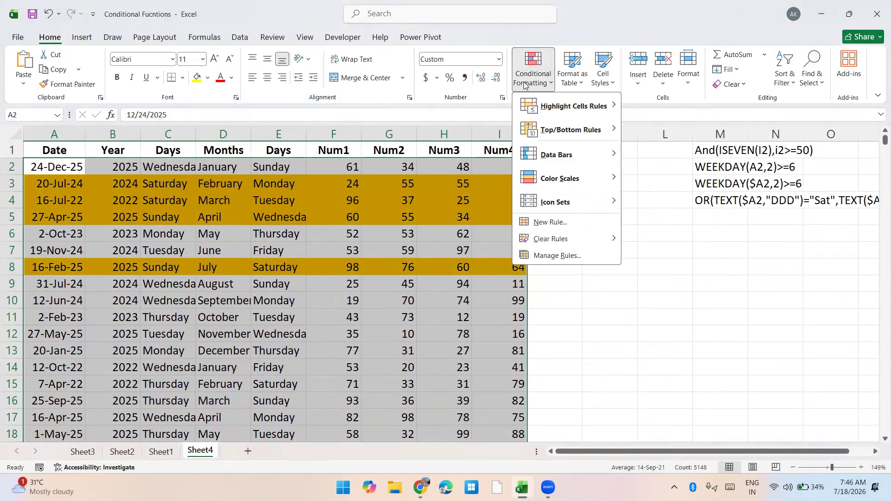
mouse_move(557, 239)
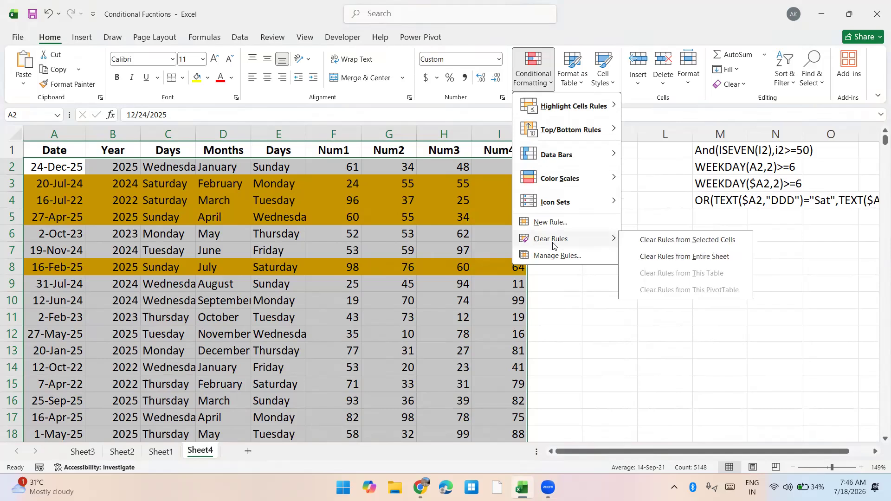
click(662, 258)
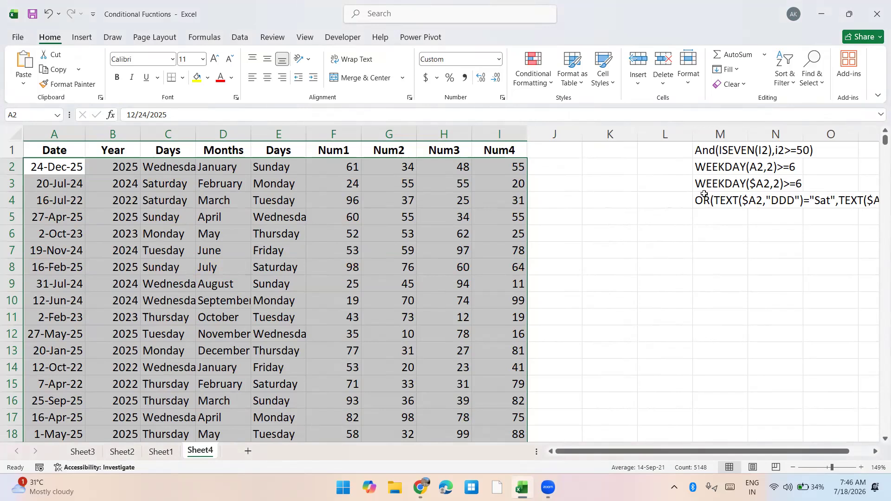
Enter the weekday test =WEEKDAY($A2,2)>=5 in cell J2
click(532, 170)
text(=)
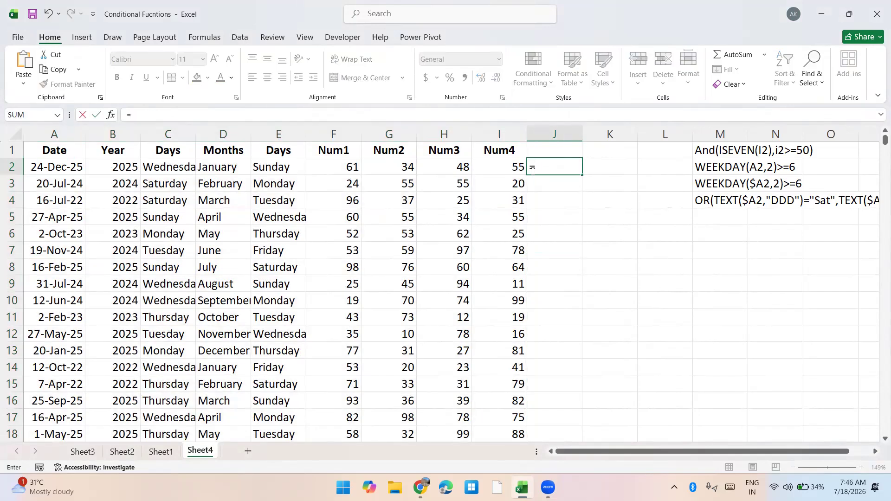
text(Week)
key(Tab)
key(Left)
key(Left)
key(Left)
key(Left)
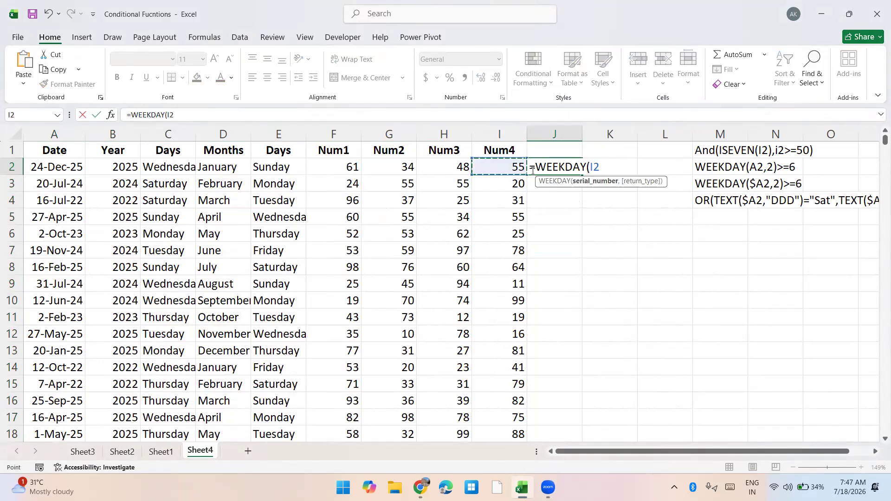
key(ctrl+Left)
key(F4)
key(F4)
key(F4)
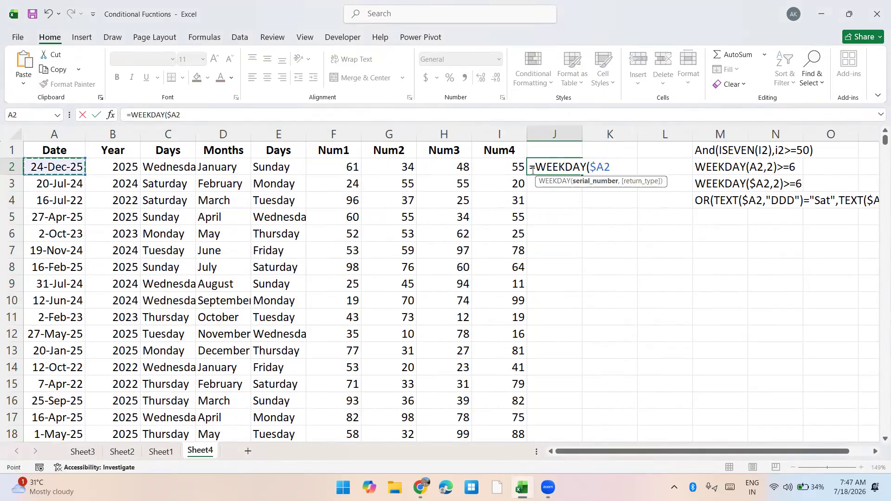
text(,2)>=)
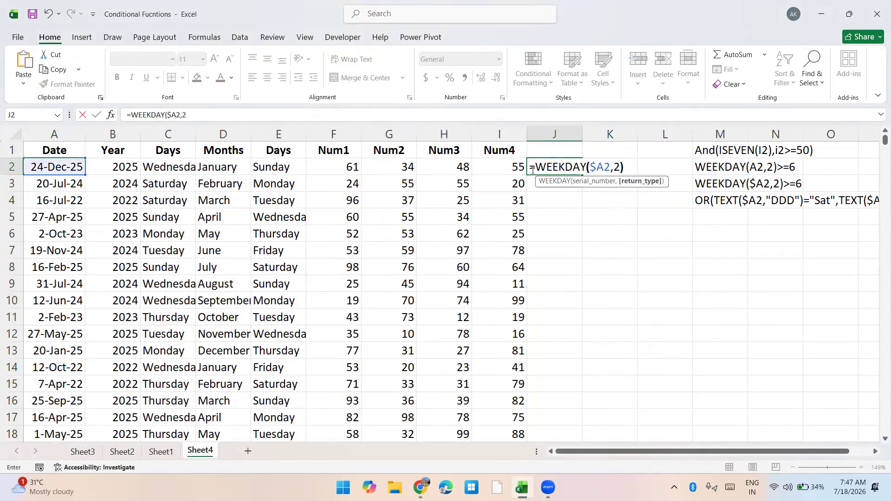
text(6)
key(Return)
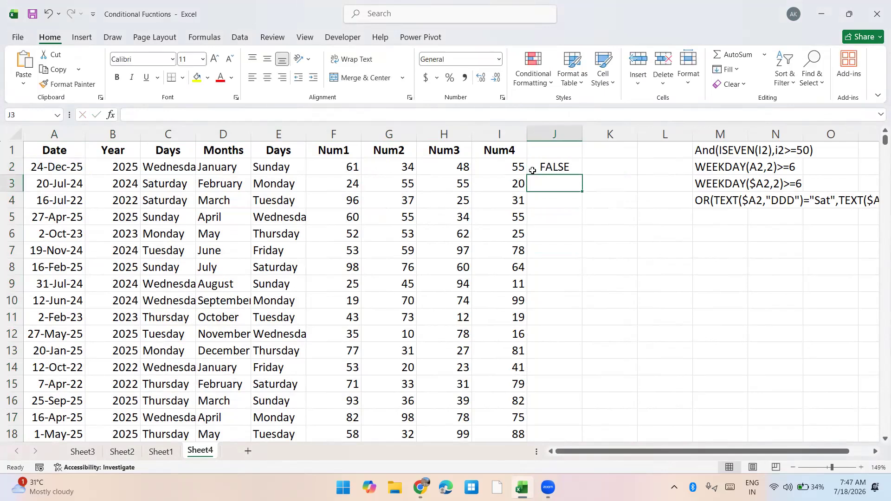
Reopen the J2 formula and wrap its WEEKDAY test in an AND function as the first condition
click(532, 170)
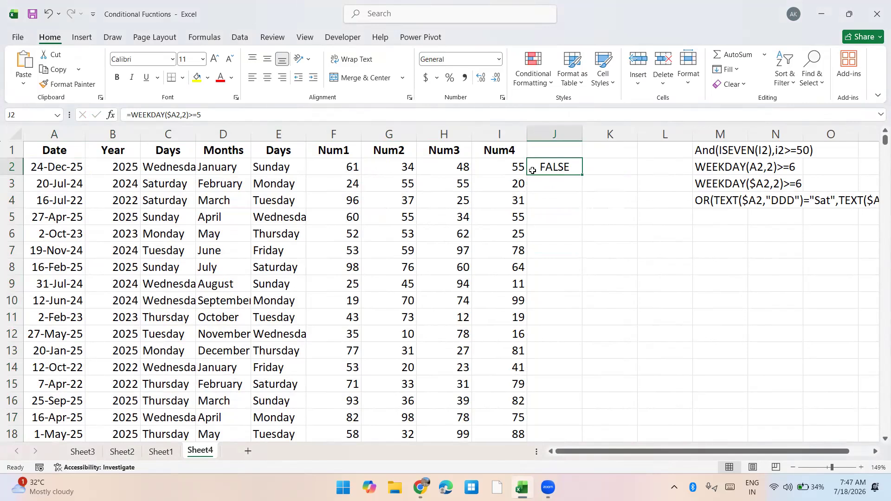
double_click(532, 170)
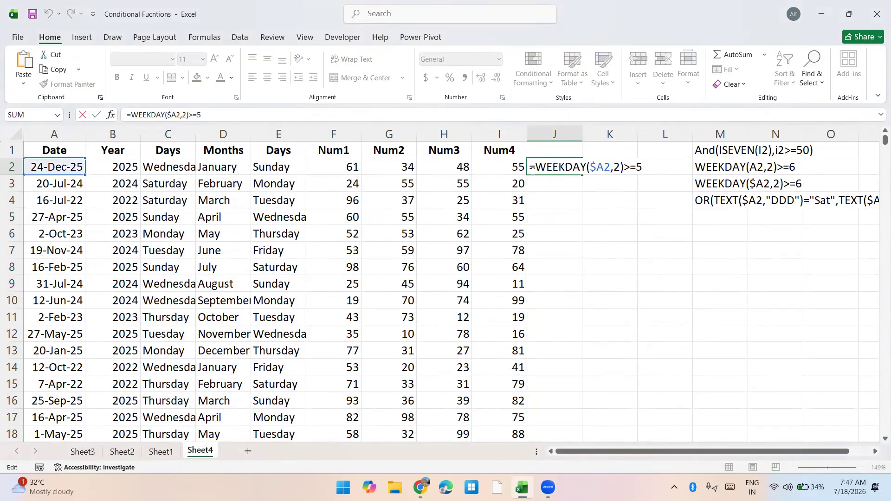
text(And)
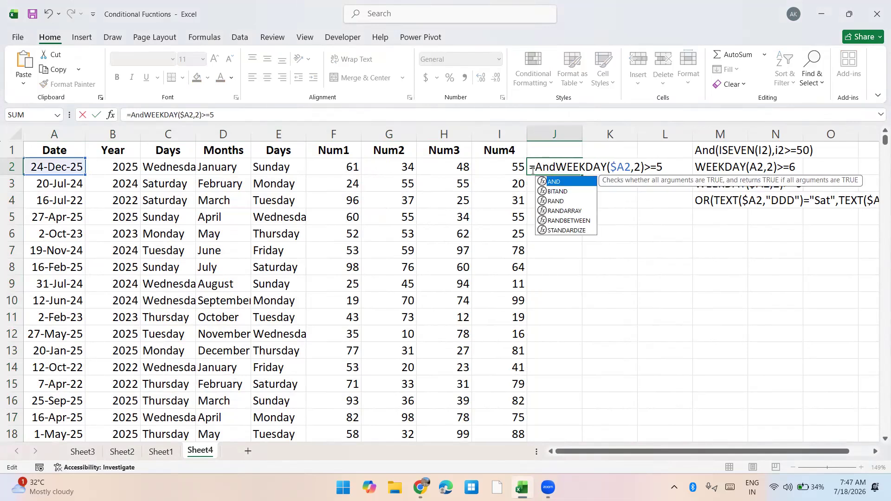
key(Tab)
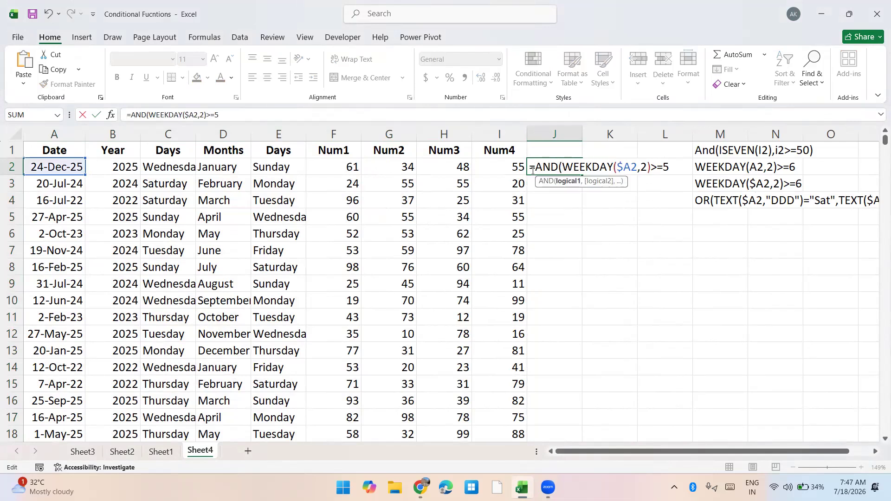
key(ctrl+shift+Right)
key(ctrl+shift+Right)
key(ctrl+shift+Right)
key(ctrl+shift+Right)
key(ctrl+shift+Right)
key(End)
text(,)
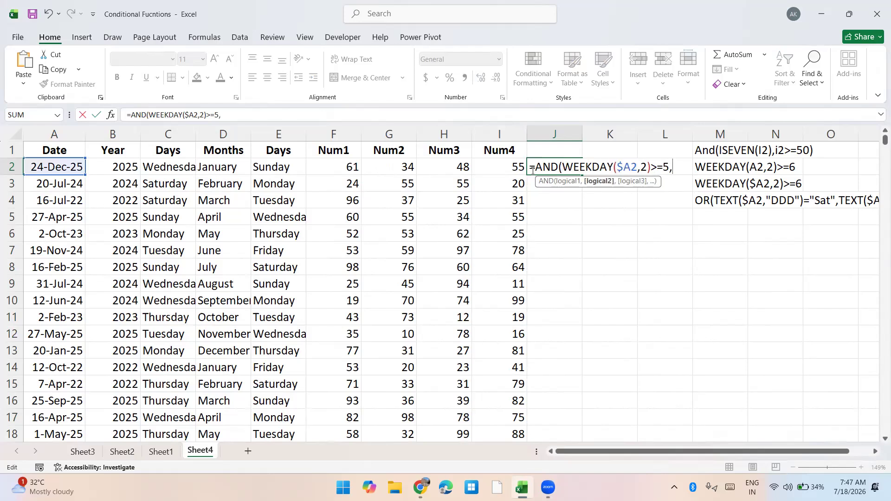
text(Year)
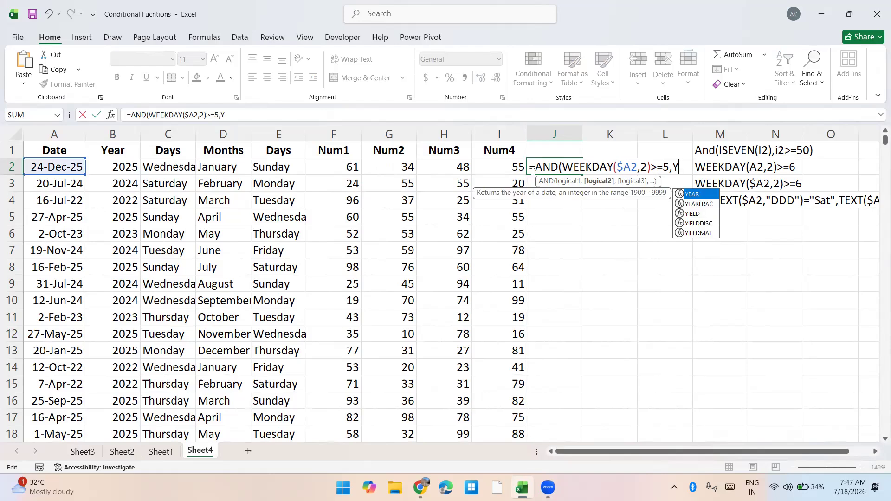
Add YEAR($A2)=2025 as the second AND condition in J2 and complete the formula
key(Tab)
key(Left)
key(Left)
key(Left)
key(Left)
key(Left)
key(Left)
key(Left)
key(Left)
key(Left)
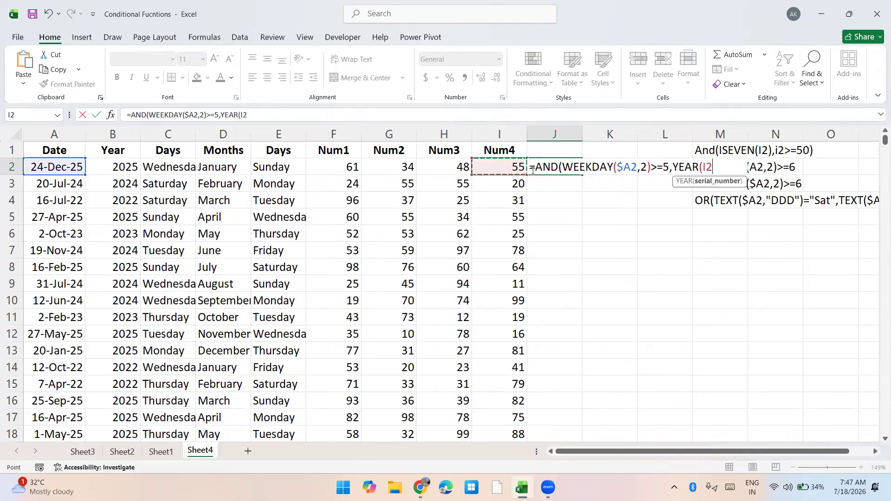
key(F4)
key(F4)
key(F4)
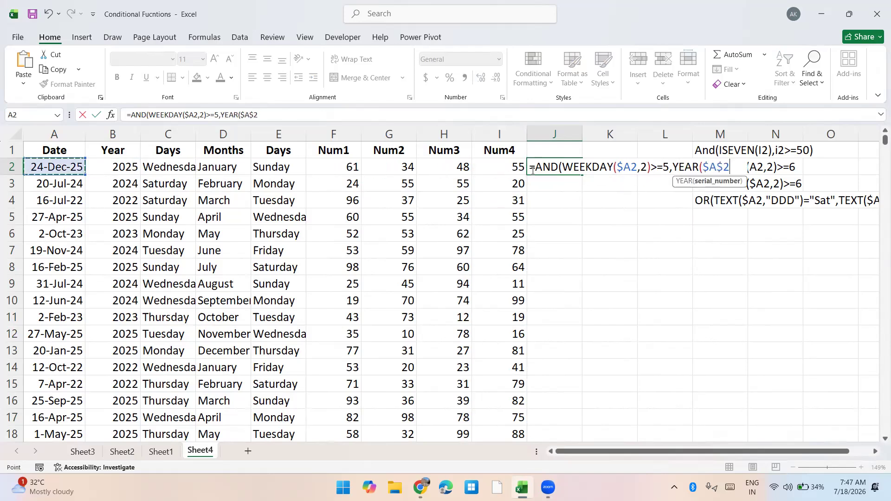
text()=)
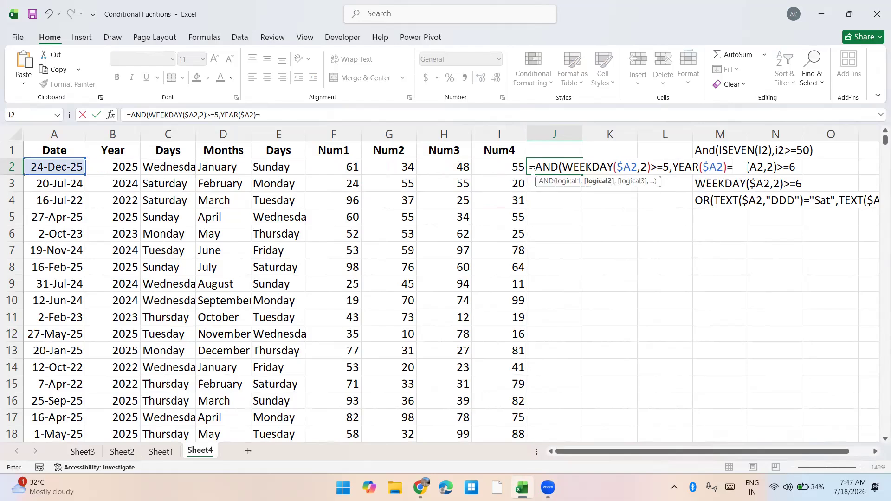
text(2025))
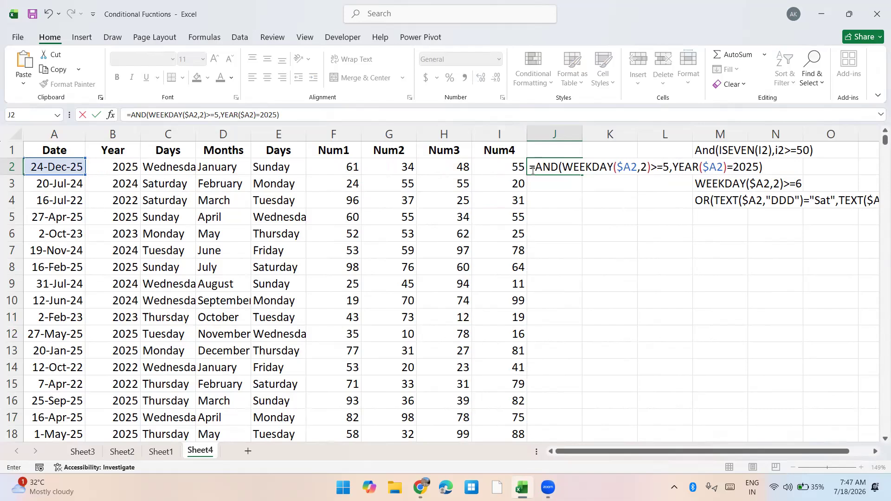
key(Return)
Copy the J2 formula down column J to the last data row, 573
click(532, 170)
key(ctrl+c)
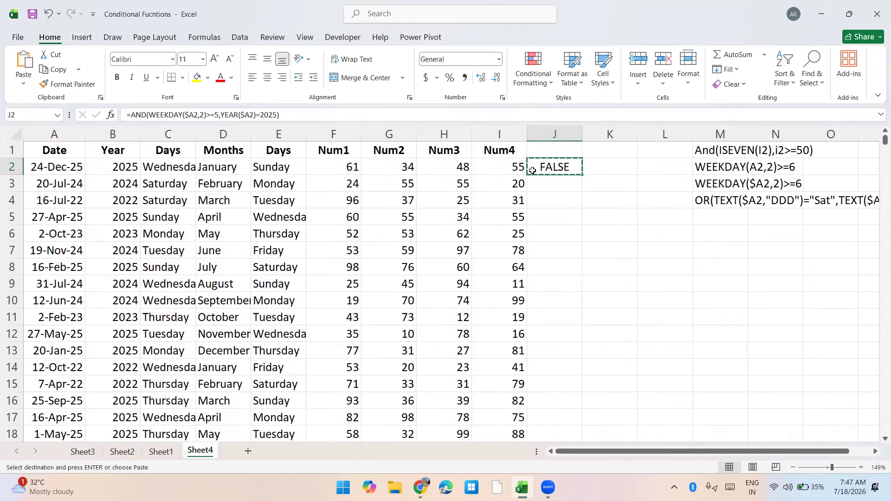
key(Left)
key(ctrl+Down)
key(Right)
key(ctrl+shift+Up)
key(Return)
key(ctrl+Up)
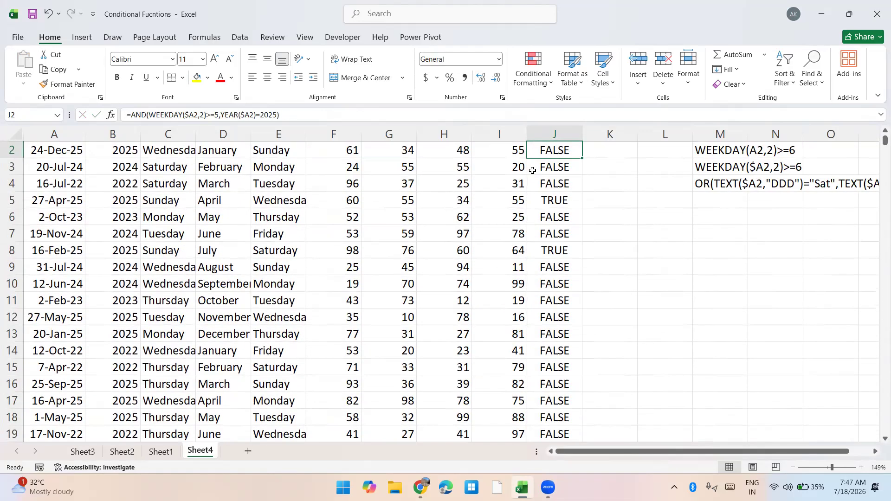
Copy the text of the J2 formula without its leading equals sign, leaving the cell unedited
key(Up)
key(Down)
key(Down)
key(Down)
key(Down)
key(Up)
key(Up)
key(Up)
key(F2)
key(shift+Home)
key(shift+Right)
key(Escape)
Select A2:I573 and start a formula-based formatting rule with =AND(WEEKDAY($A2,2)>=5,YEAR($A2)=2025)
key(Home)
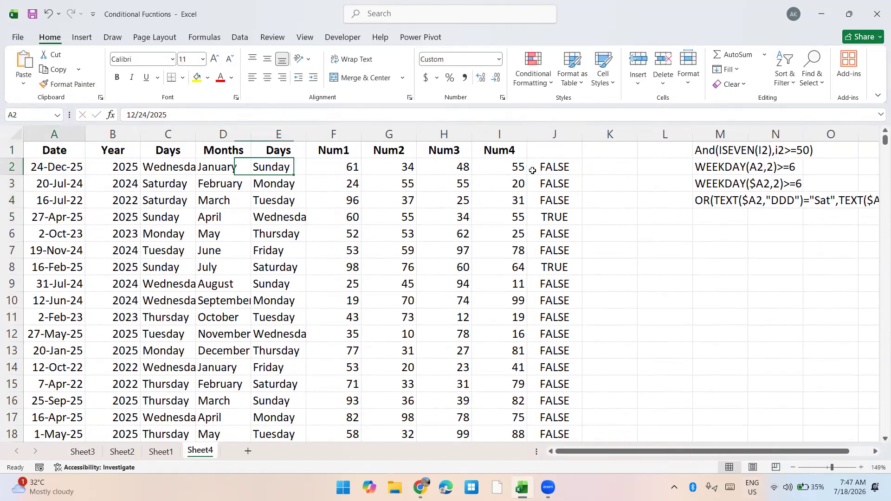
key(ctrl+shift+Right)
key(ctrl+shift+Down)
key(ctrl+BackSpace)
key(alt+h)
key(l)
key(r)
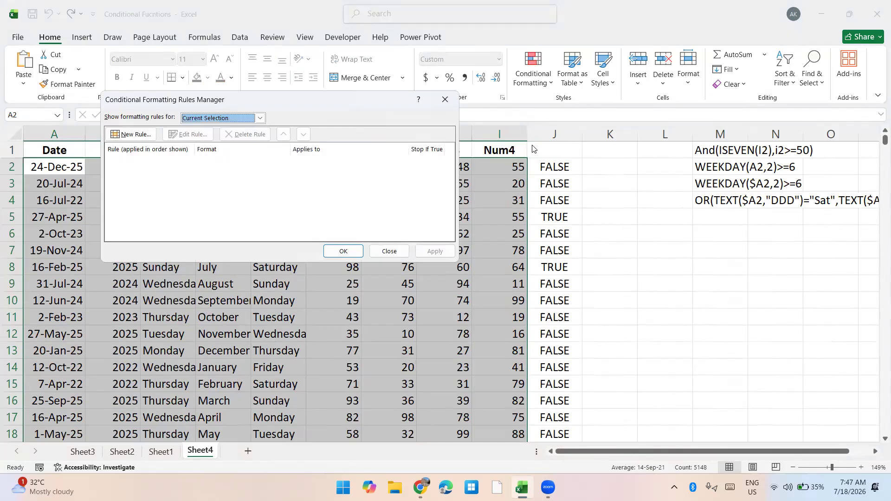
click(135, 136)
click(188, 162)
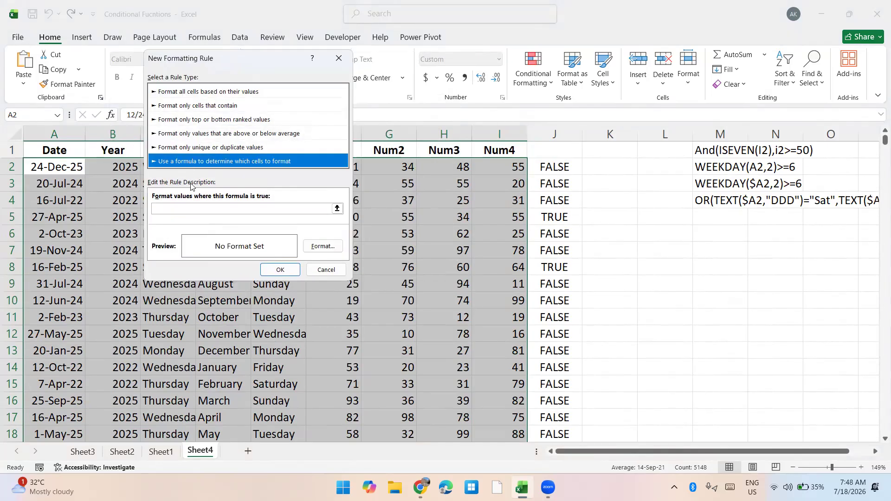
click(189, 208)
text(=)
key(ctrl+v)
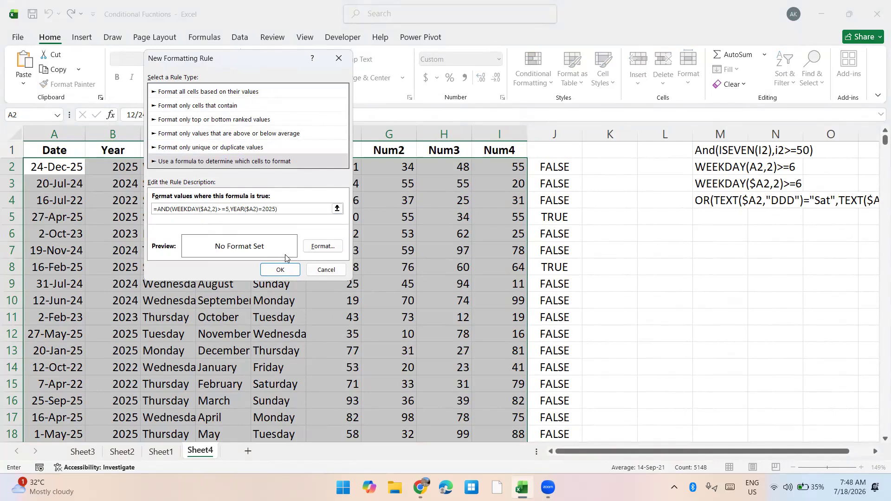
Give the 2025 weekday rule a light orange background fill and apply it to A2:I573
click(323, 247)
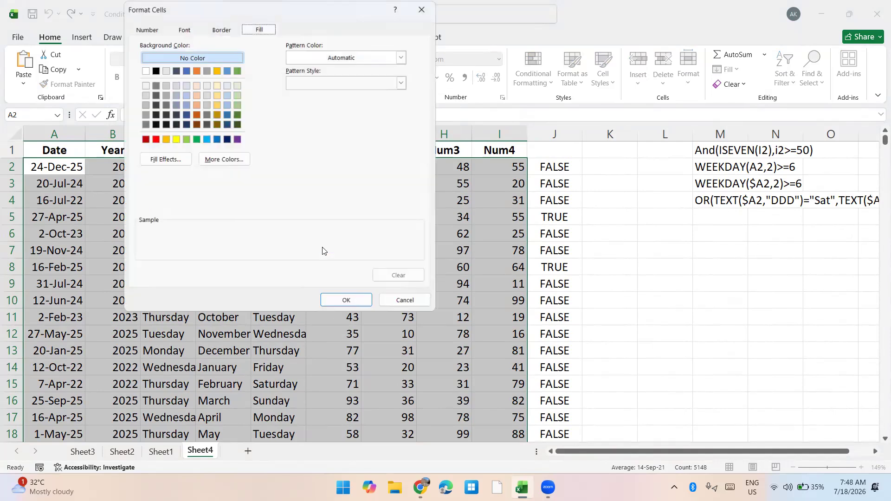
click(218, 95)
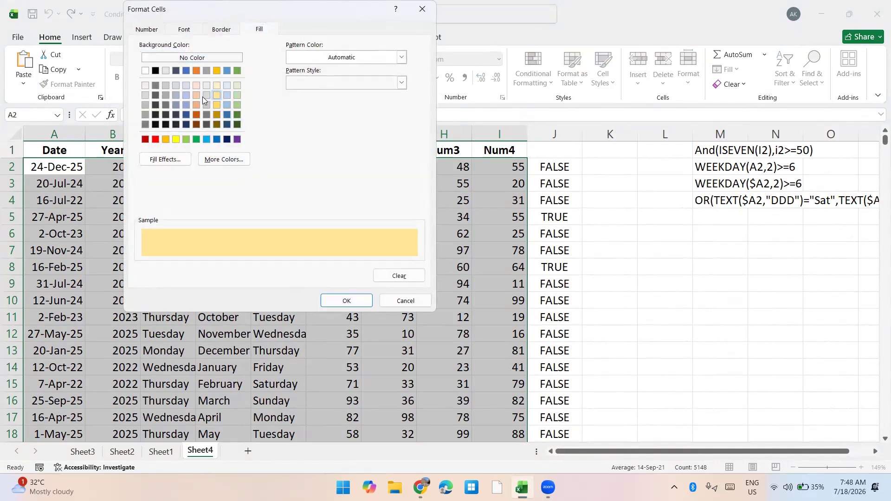
click(197, 96)
click(345, 300)
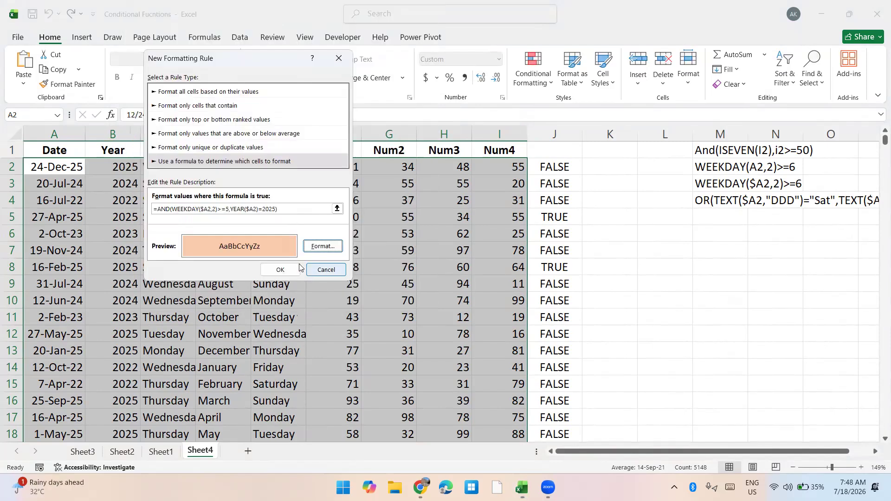
click(280, 269)
click(435, 251)
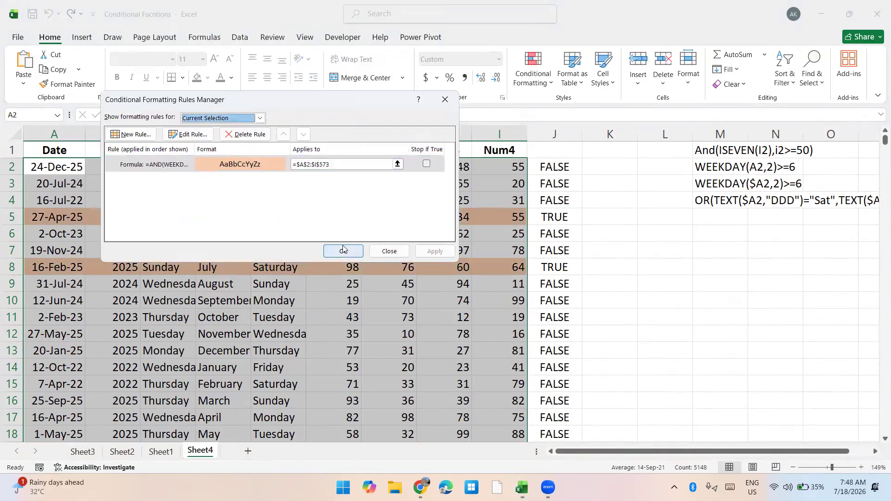
click(343, 251)
click(537, 179)
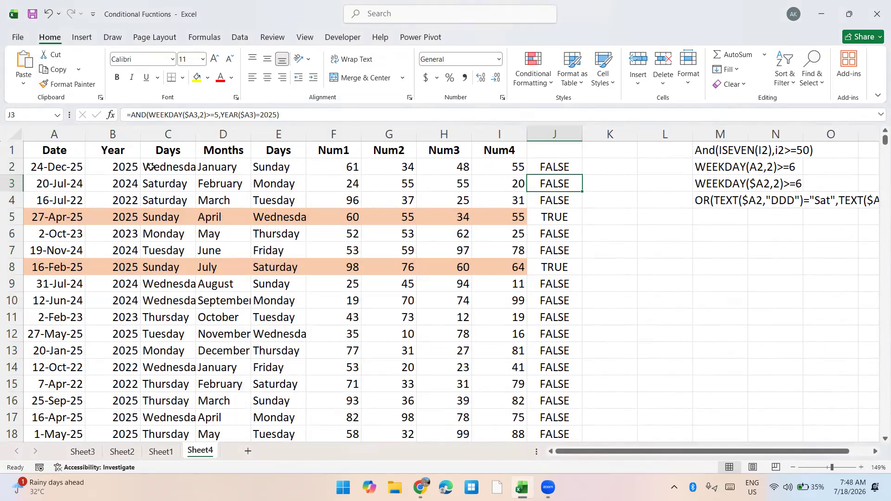
double_click(57, 182)
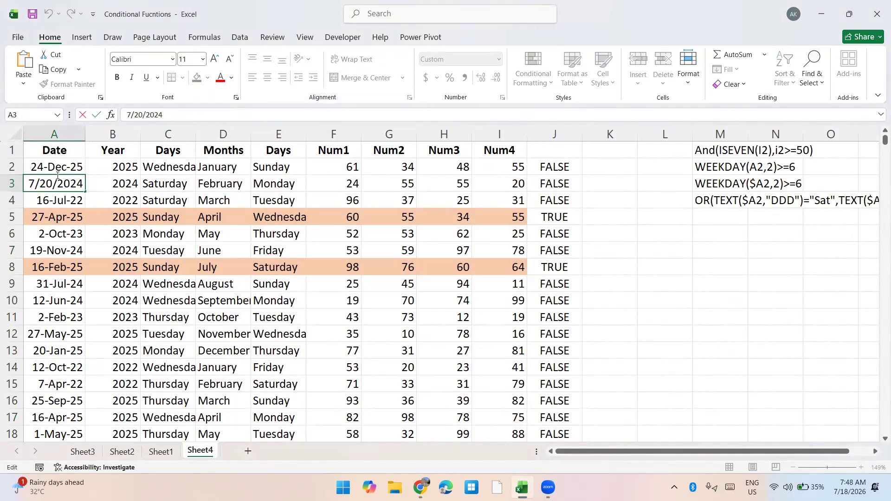
key(Escape)
key(Up)
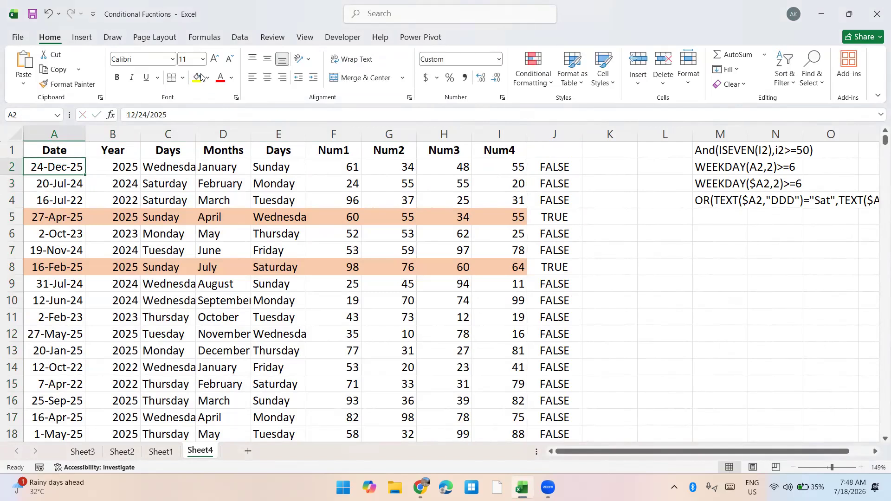
Clear the conditional formatting rules from the entire sheet
click(517, 80)
mouse_move(571, 238)
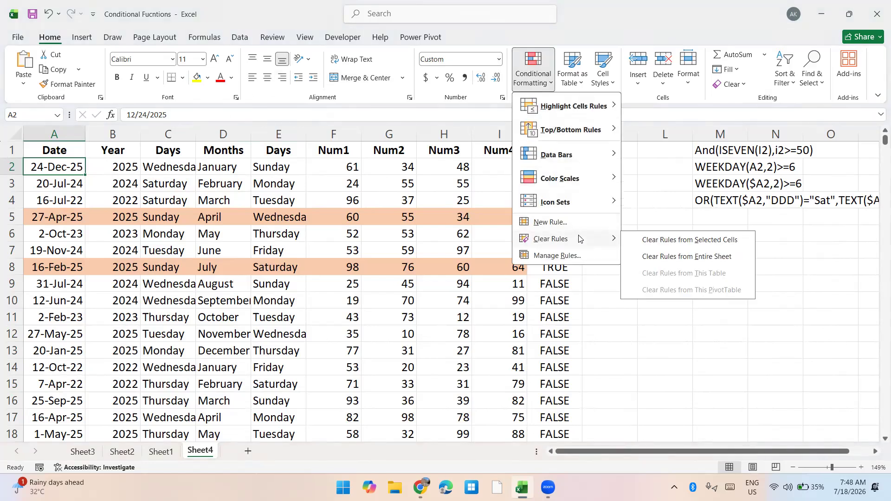
click(673, 257)
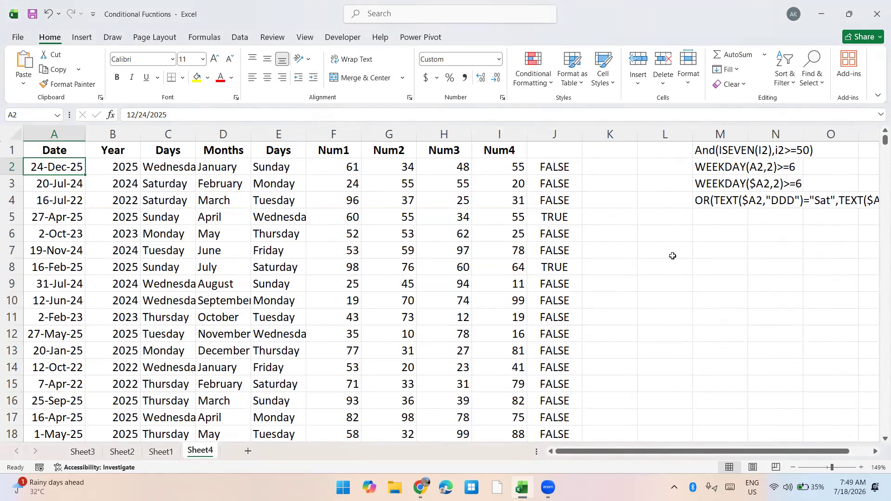
Delete all the AND test formulas in column J, from J2 to J573
key(ctrl+Right)
key(ctrl+shift+Down)
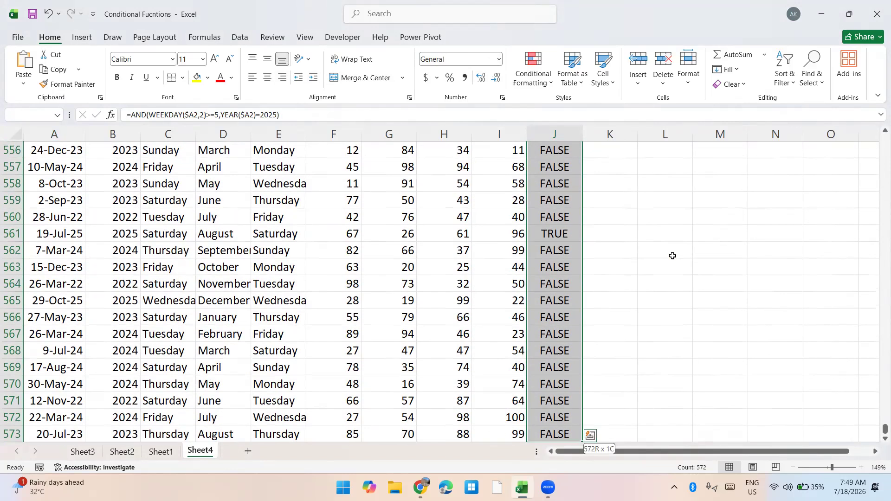
key(Delete)
In J2, begin an AND formula with MONTH($A2)=MONTH(TODAY()) as its first test
text(=an)
key(Tab)
text(mon)
key(Tab)
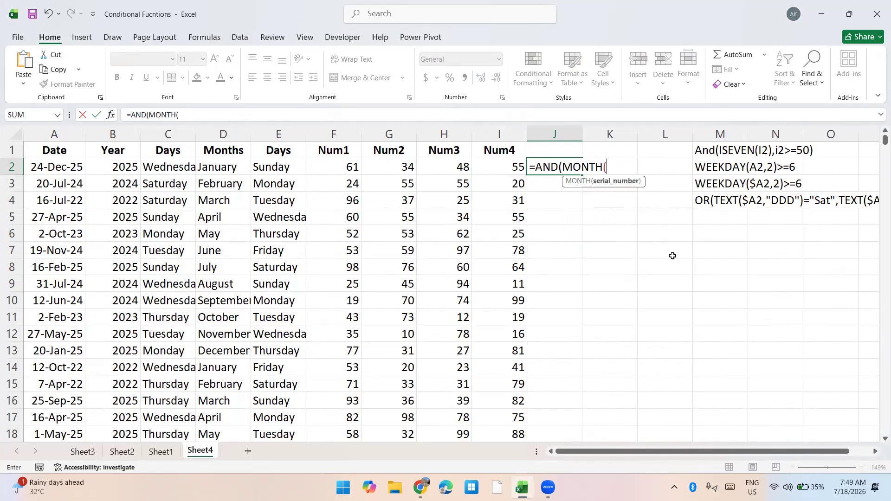
key(Left)
key(ctrl+Left)
key(F4)
key(F4)
key(F4)
text()=)
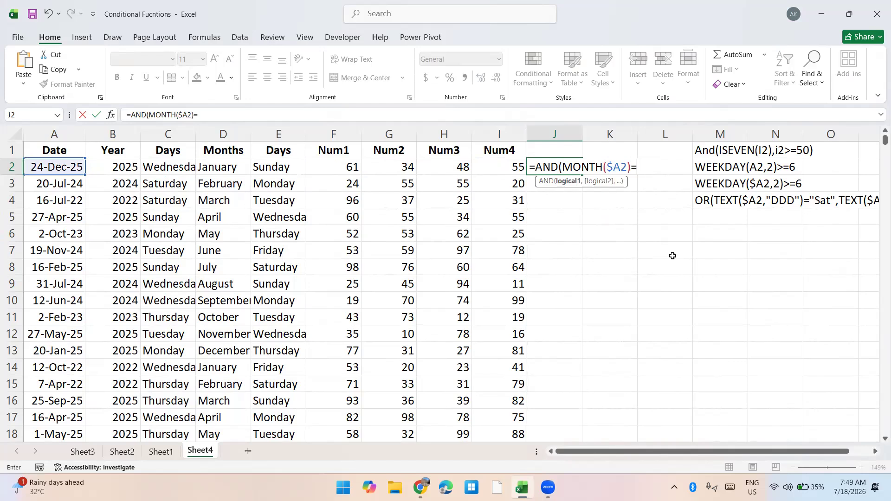
text(month)
key(Tab)
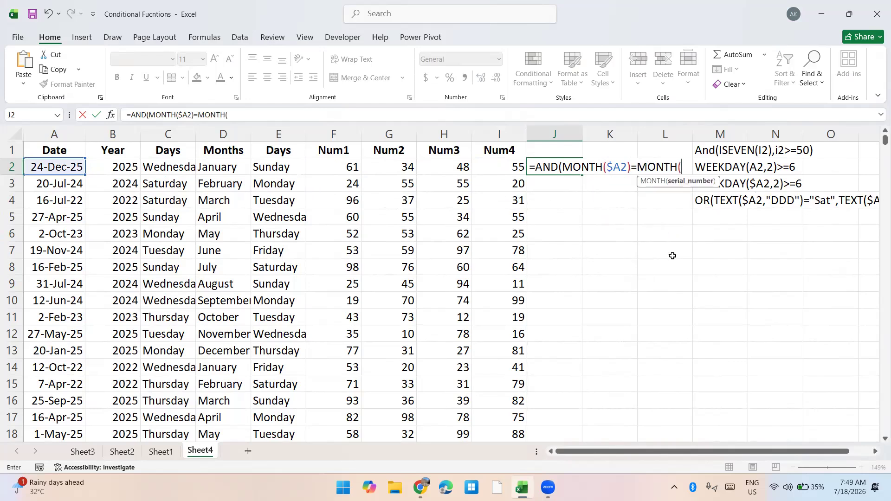
text(toda)
key(Tab)
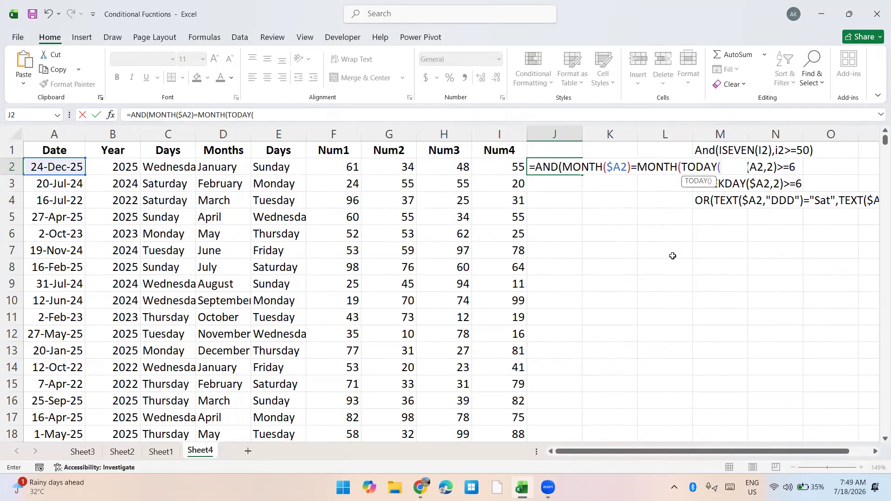
text()))
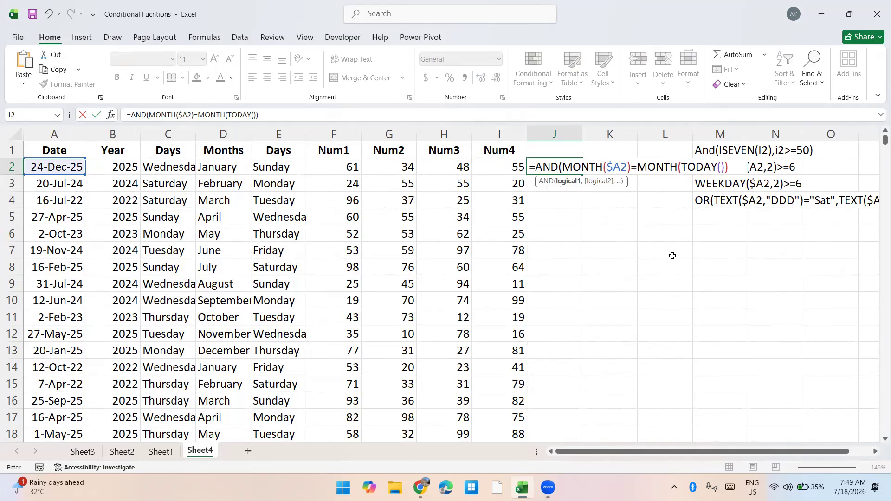
text(,DAY()
Add DAY($A2)=DAY(TODAY()) as the second test and enter the AND formula in J2
key(Left)
key(Left)
key(Left)
key(Left)
key(Left)
key(Left)
key(Left)
key(Left)
key(Left)
key(F4)
key(F4)
key(F4)
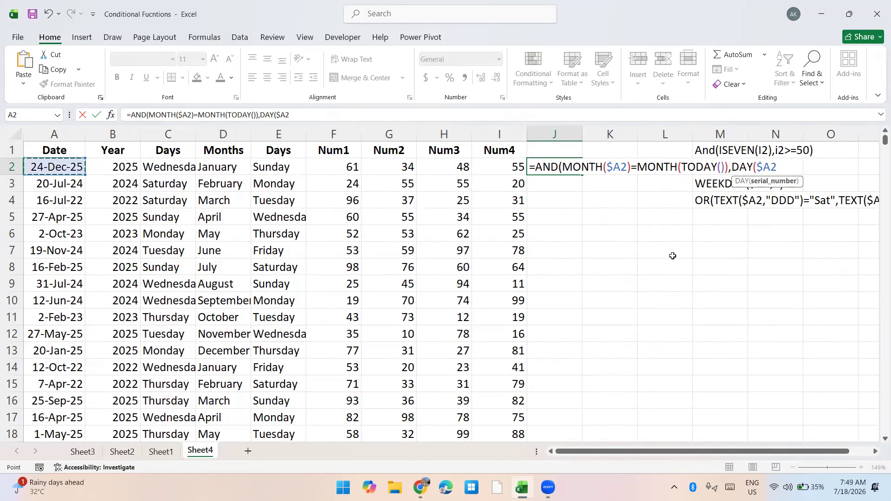
text()=DAY(today)
key(Tab)
text())))
key(ctrl+Return)
Copy the J2 formula down column J through row 573
key(ctrl+c)
key(Left)
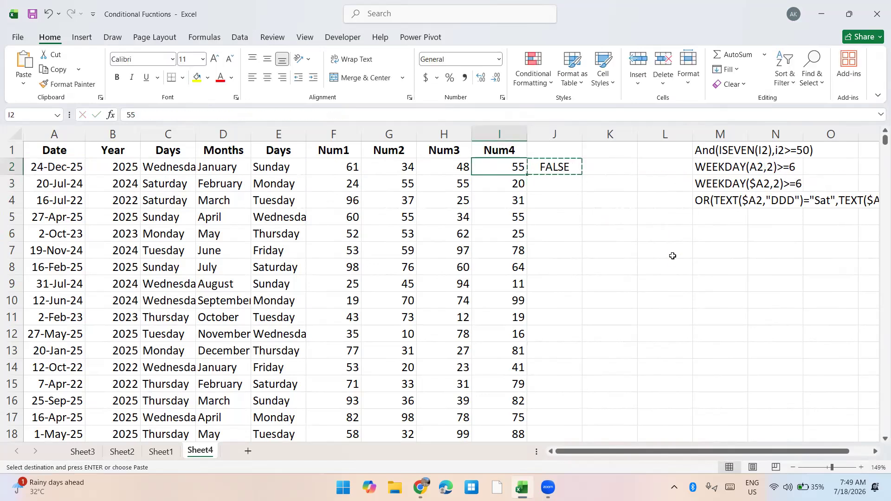
key(ctrl+Down)
key(Right)
key(ctrl+shift+Up)
key(ctrl+v)
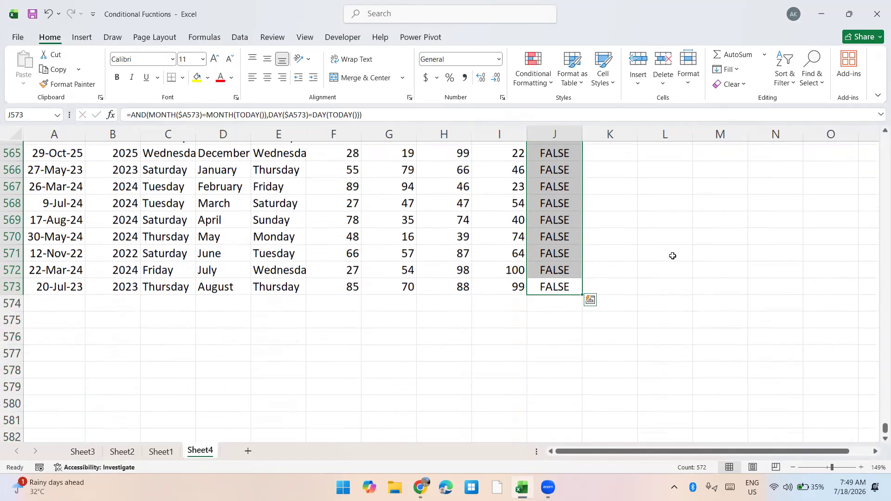
Turn on filtering for the table and filter column J to show only the TRUE rows
key(ctrl+Up)
key(ctrl+Up)
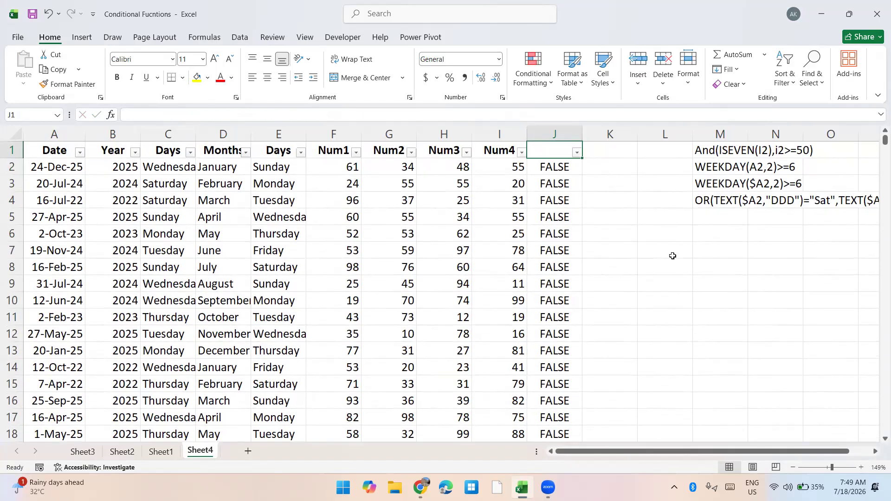
key(alt+Down)
key(Tab)
key(Tab)
key(Tab)
key(Down)
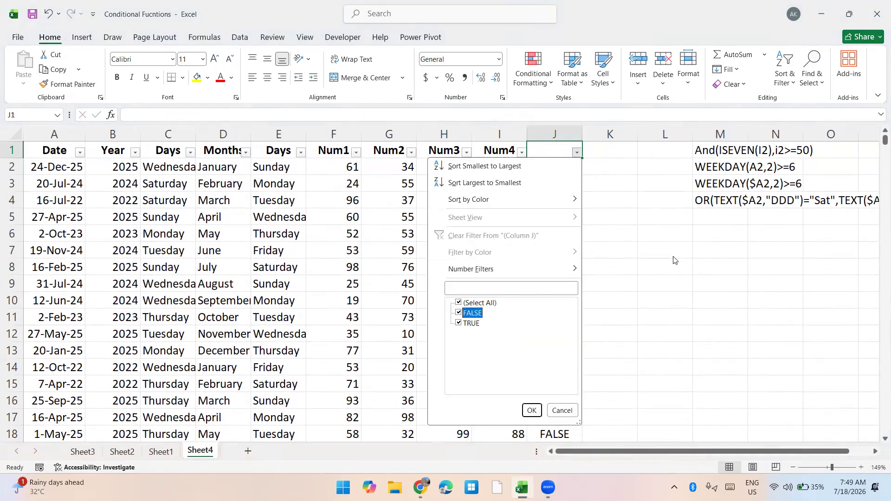
key(space)
key(Return)
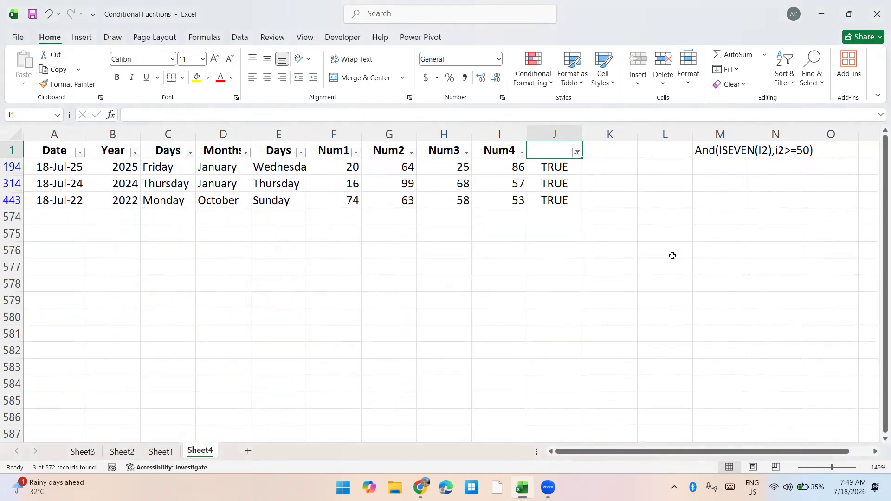
Check the dates of the filtered rows in column A and remove the filter
key(Down)
key(Left)
key(Left)
key(Left)
key(Left)
key(Left)
key(Left)
key(Left)
key(Left)
key(Left)
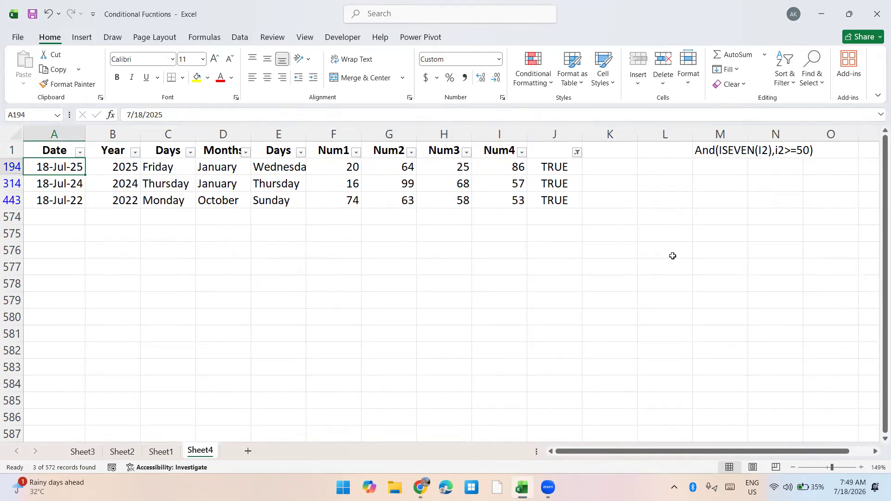
key(ctrl+shift+l)
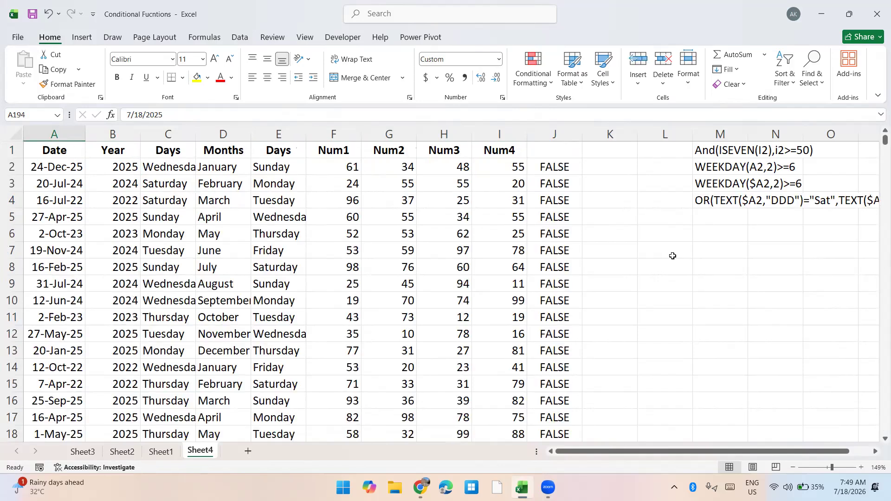
Copy the text of the J2 formula without its equals sign, leaving the cell unchanged
key(Right)
key(Right)
key(ctrl+Right)
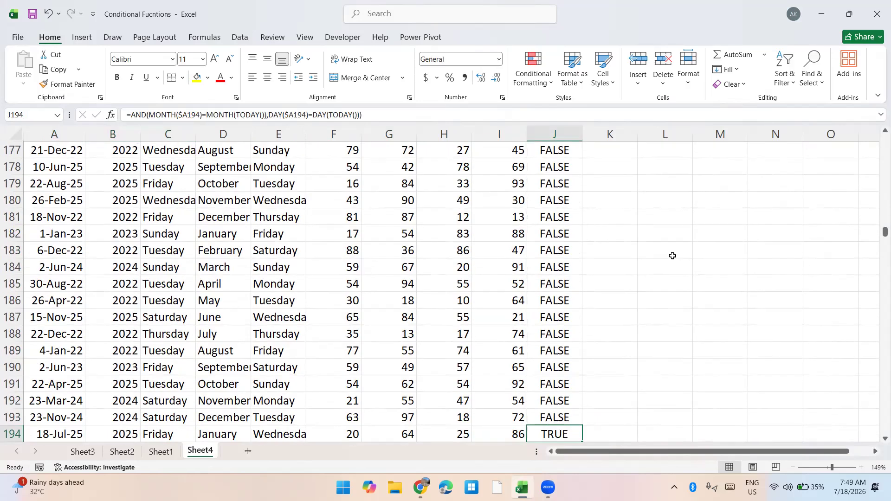
key(ctrl+Up)
key(Up)
key(Down)
key(F2)
key(ctrl+a)
key(super+space)
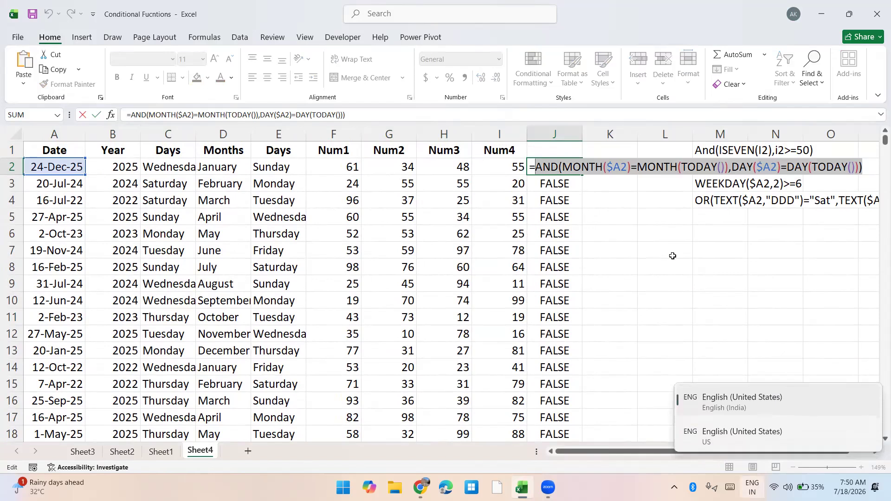
key(Escape)
Select A2:I573 and start a formula-based formatting rule with =AND(MONTH($A2)=MONTH(TODAY()),DAY($A2)=DAY(TODAY()))
key(ctrl+Left)
key(ctrl+shift+Right)
key(shift+Left)
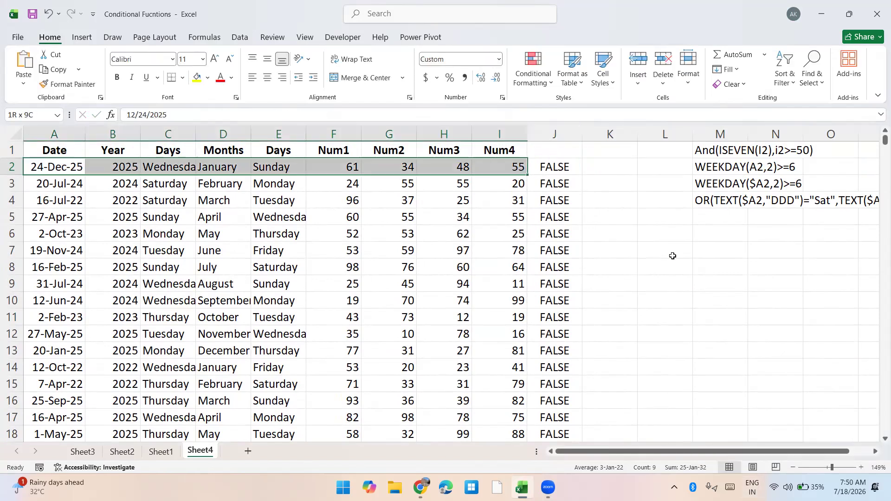
key(ctrl+shift+Down)
key(alt+h)
key(l)
key(r)
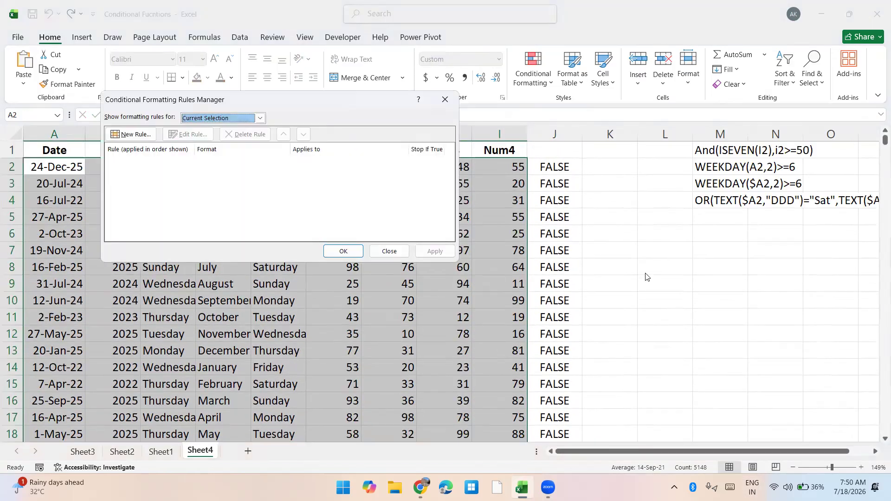
click(134, 135)
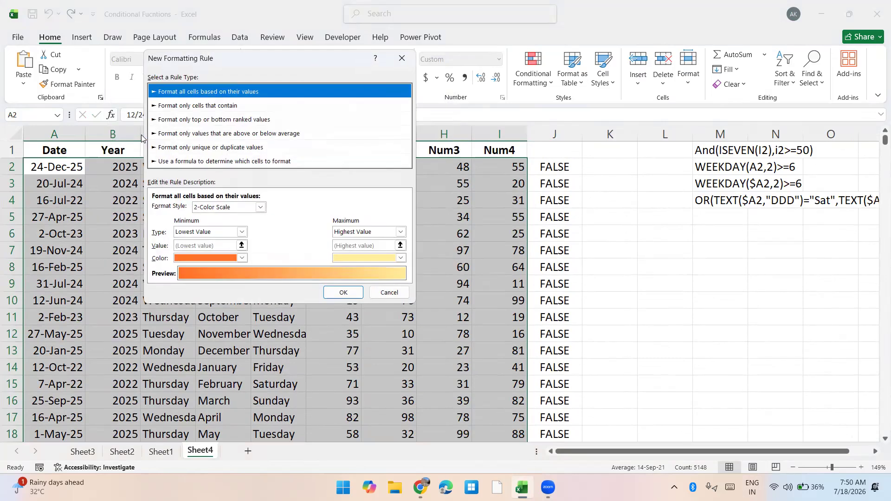
click(201, 162)
click(202, 207)
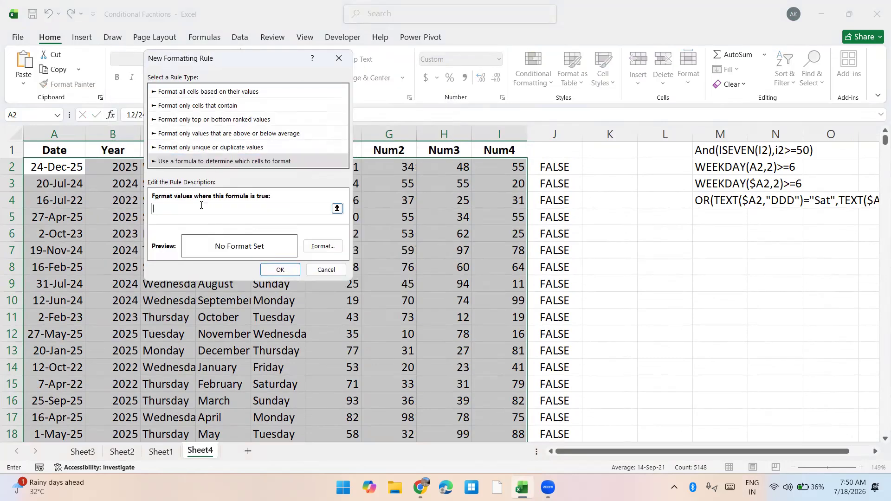
key(ctrl+v)
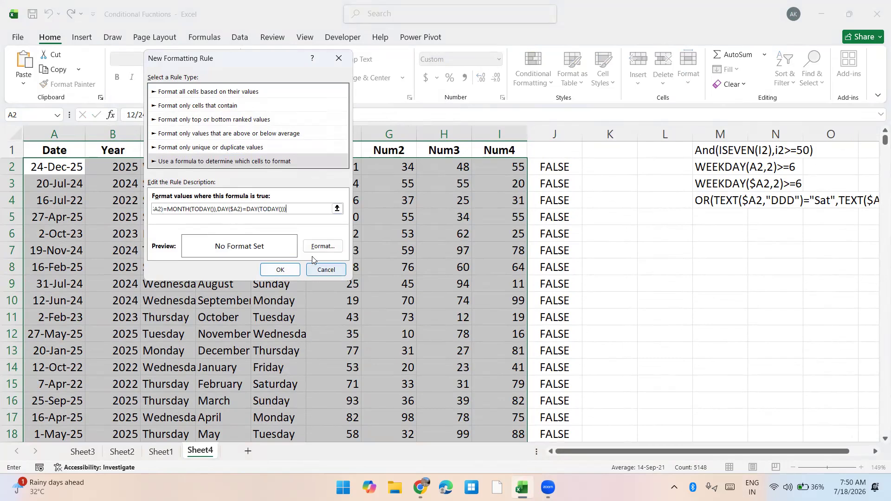
Give the rule matching today's month and day a yellow background fill and apply it to A2:I573
click(322, 246)
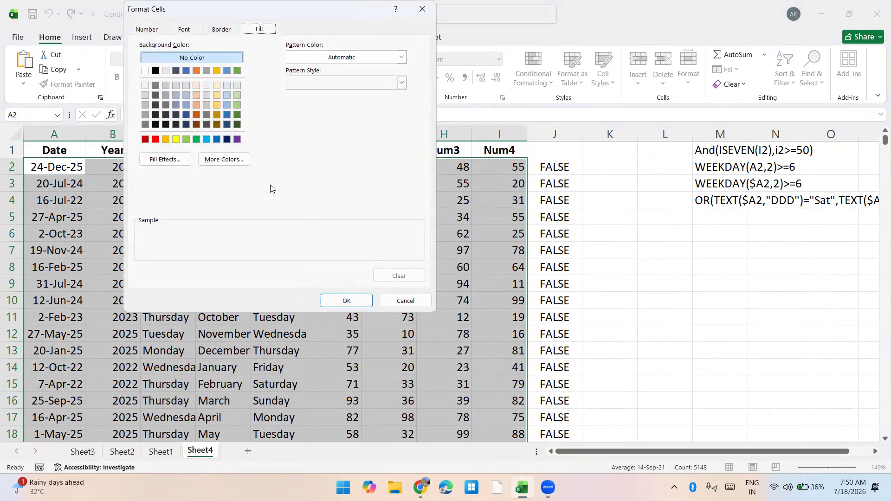
click(176, 142)
click(346, 301)
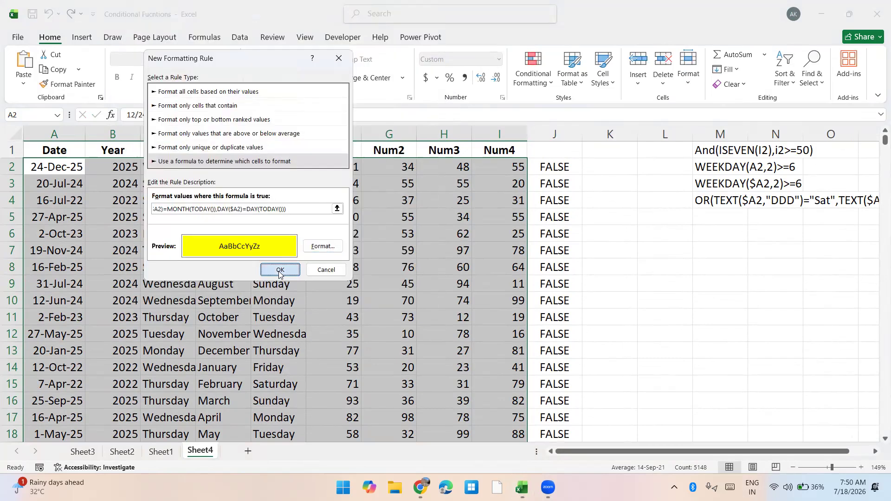
click(279, 270)
click(434, 251)
click(343, 252)
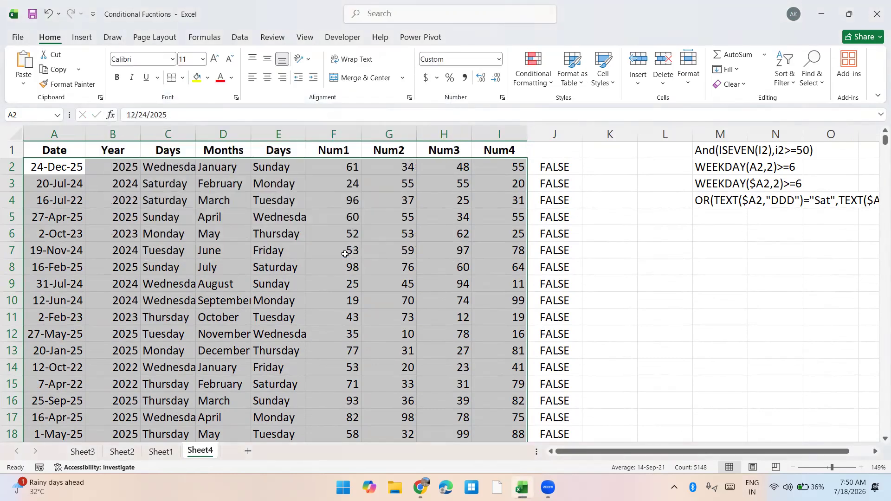
Paste the copied AND month-and-day formula text into M5, below the other reference formulas
key(ctrl+Right)
key(Right)
key(Right)
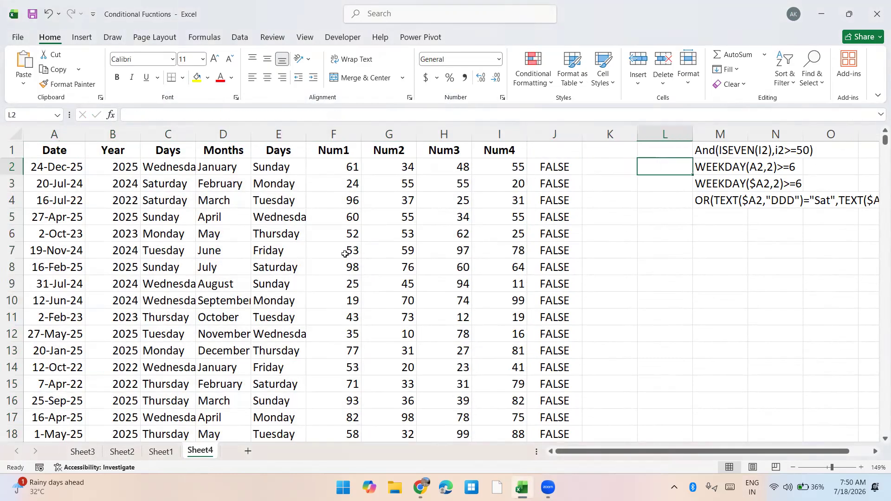
key(Down)
key(Down)
key(Down)
key(Right)
key(ctrl+v)
Filter column J to TRUE again to check the yellow highlighting on the matching rows
key(ctrl+Left)
key(ctrl+Left)
key(ctrl+Up)
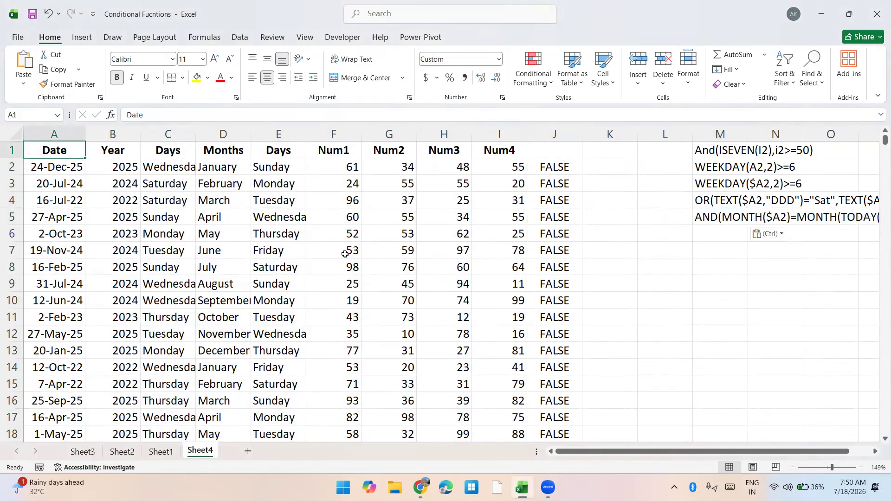
key(ctrl+shift+l)
key(ctrl+Right)
key(Right)
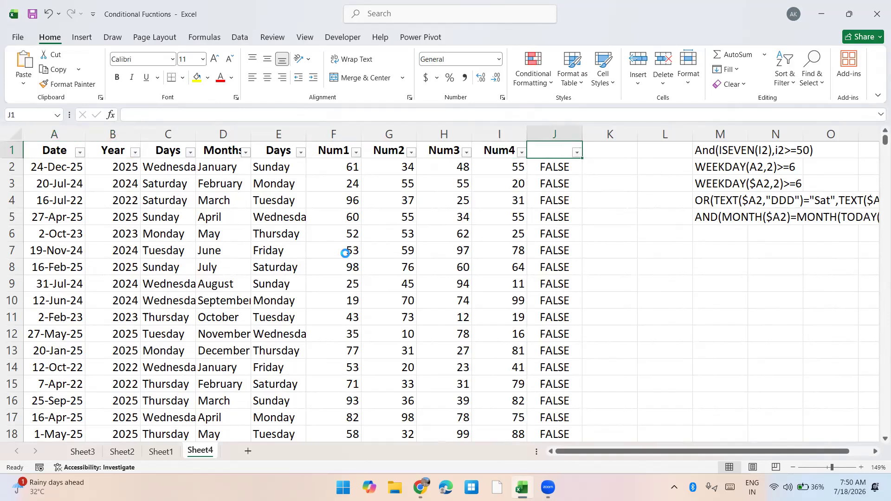
key(alt+Down)
key(Down)
key(space)
key(Return)
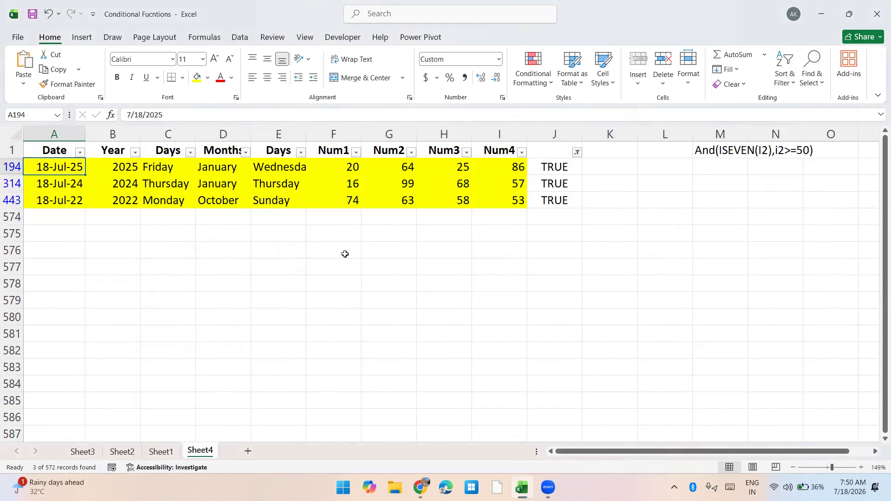
Remove the TRUE filter from the table and return to A1
key(alt+a)
key(c)
key(ctrl+Up)
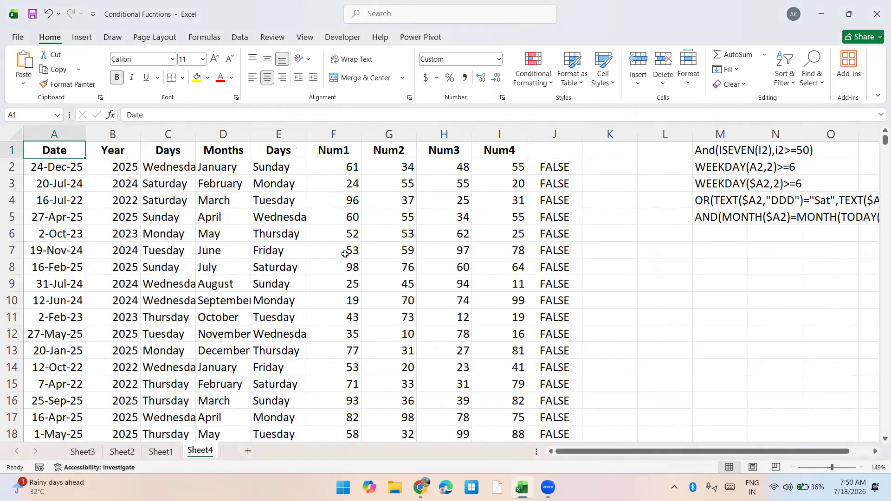
Filter the Months column by yellow cell color to review the highlighted rows, and remove the filter
key(Right)
key(Right)
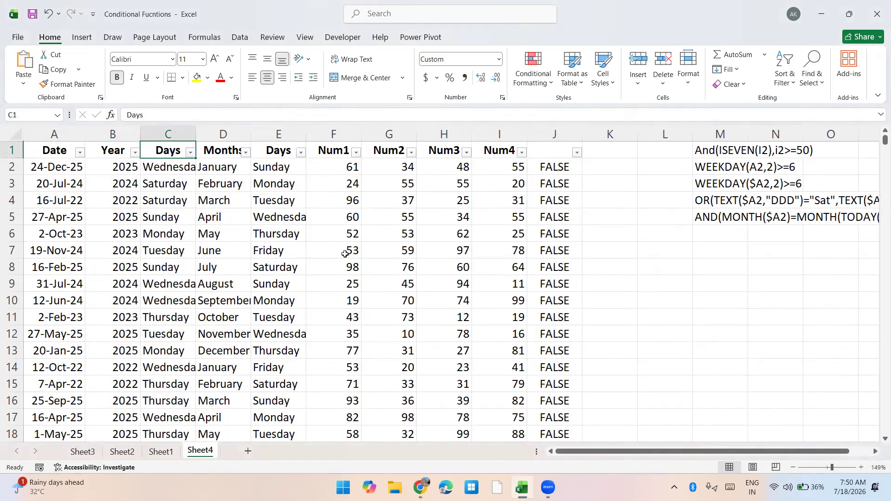
key(Right)
key(alt+Down)
key(Down)
key(Down)
key(Down)
key(Down)
key(Down)
key(Down)
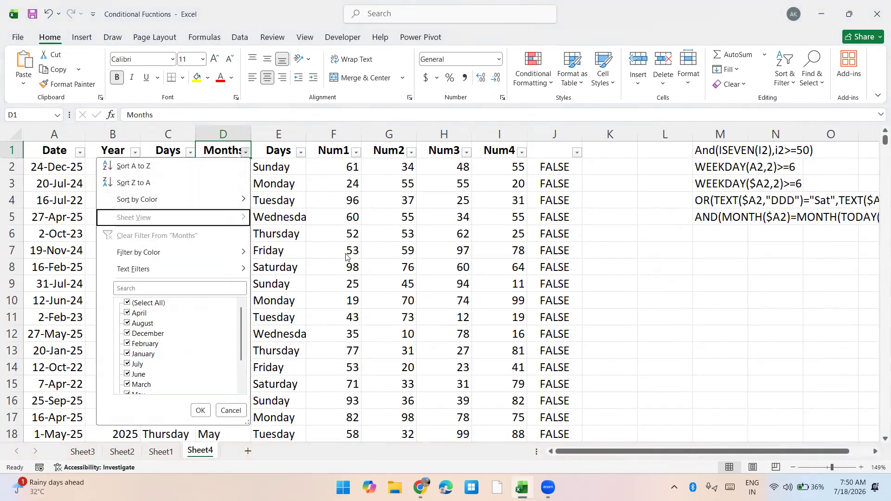
key(Right)
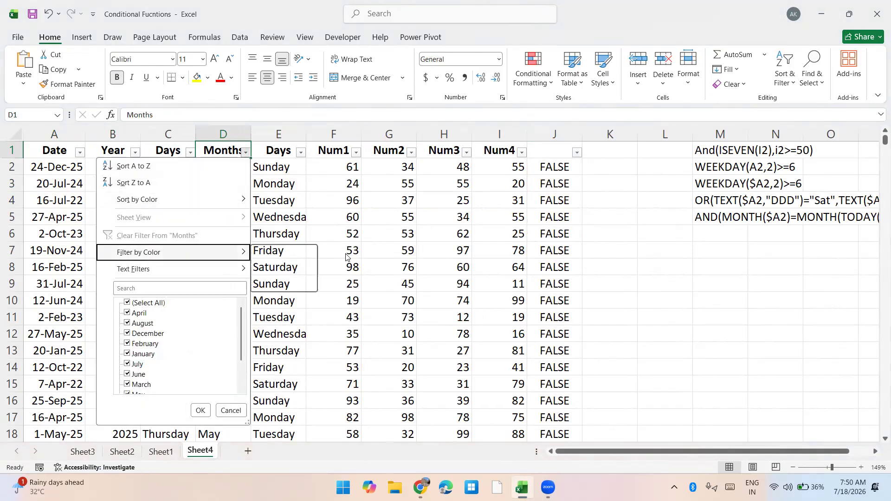
key(Return)
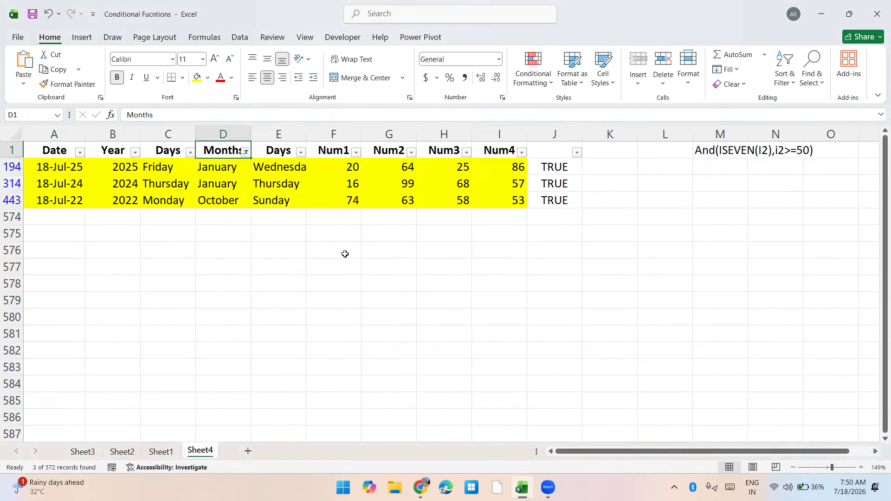
key(ctrl+shift+l)
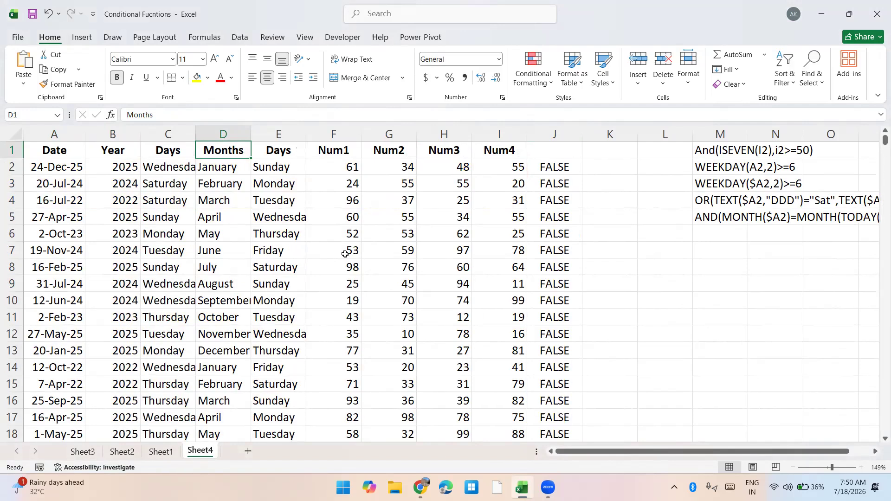
Delete all the month-and-day test formulas in column J
key(Right)
key(Right)
key(Right)
key(Right)
key(Right)
key(Right)
key(Down)
key(Down)
key(ctrl+space)
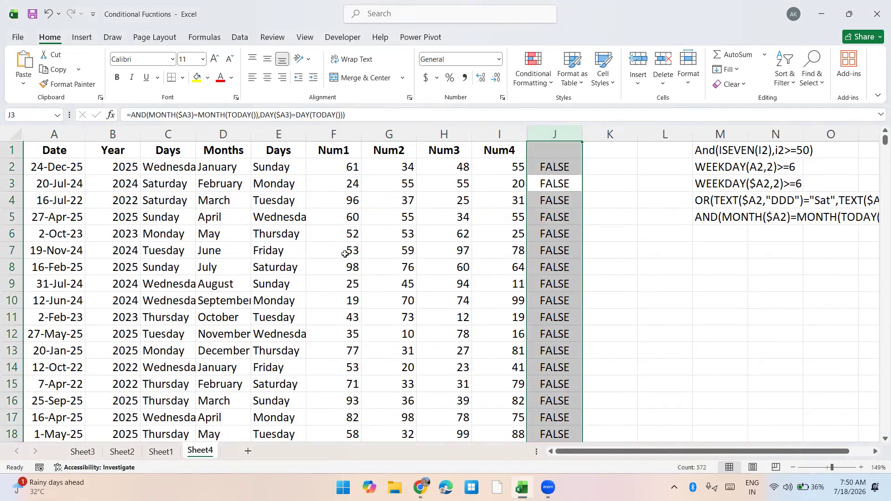
key(Delete)
key(Up)
key(Up)
key(Left)
key(Left)
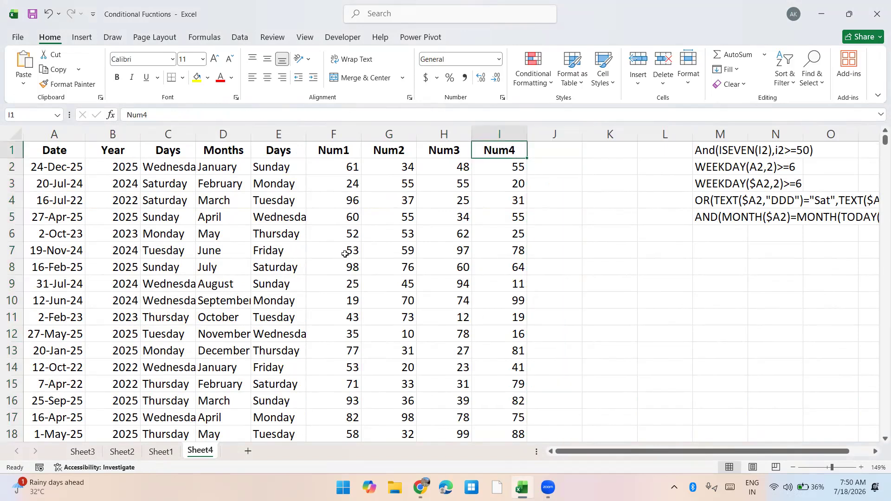
Rename the Num3 column header in H1 as Mobile
text(Mobile)
key(Return)
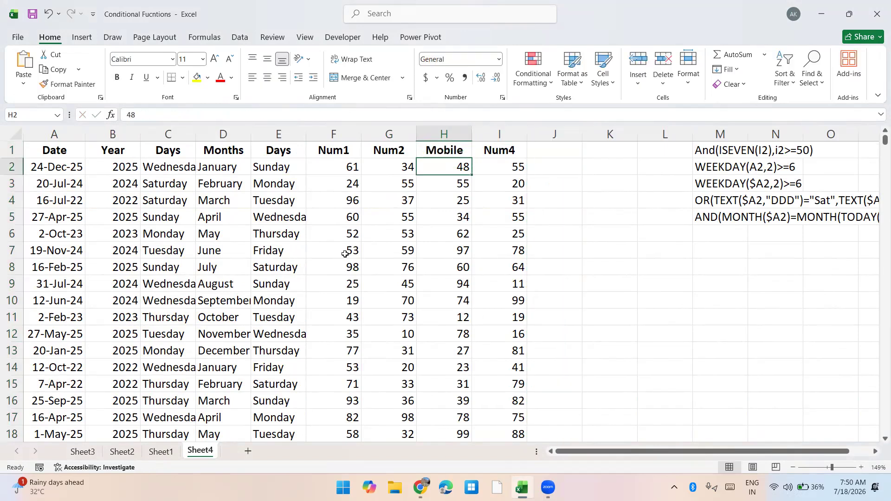
text(=rand)
key(Down)
key(Down)
key(Tab)
text(z)
key(Escape)
key(Escape)
Look through the workbook's earlier sheets, going back to Sheet3
key(ctrl+Page_Up)
key(ctrl+Page_Up)
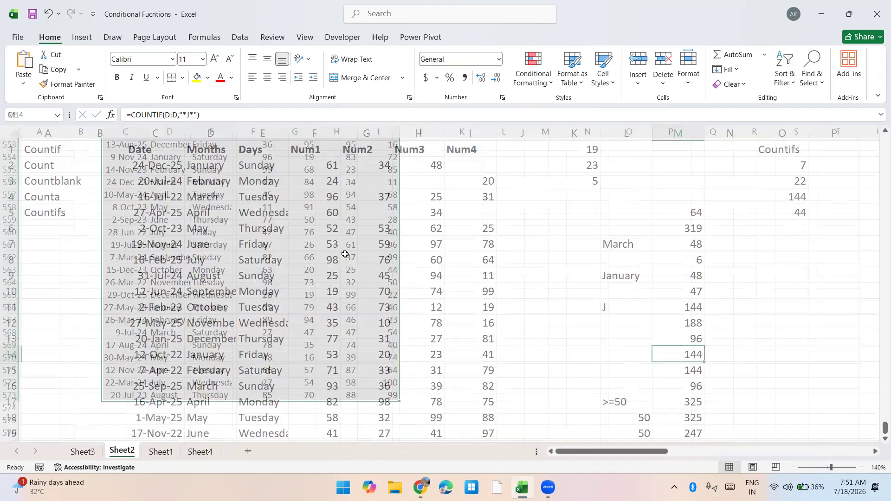
key(ctrl+Up)
key(ctrl+Page_Up)
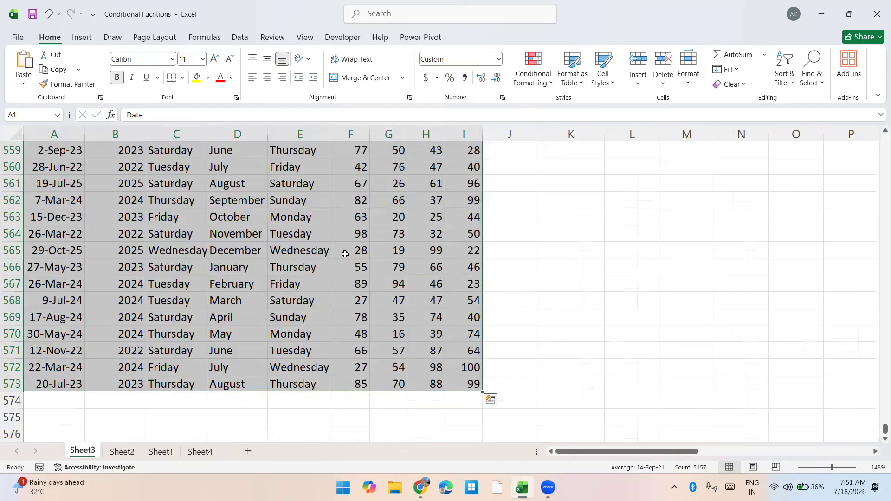
key(ctrl+Up)
Open the IF Question workbook from the recent files
key(ctrl+o)
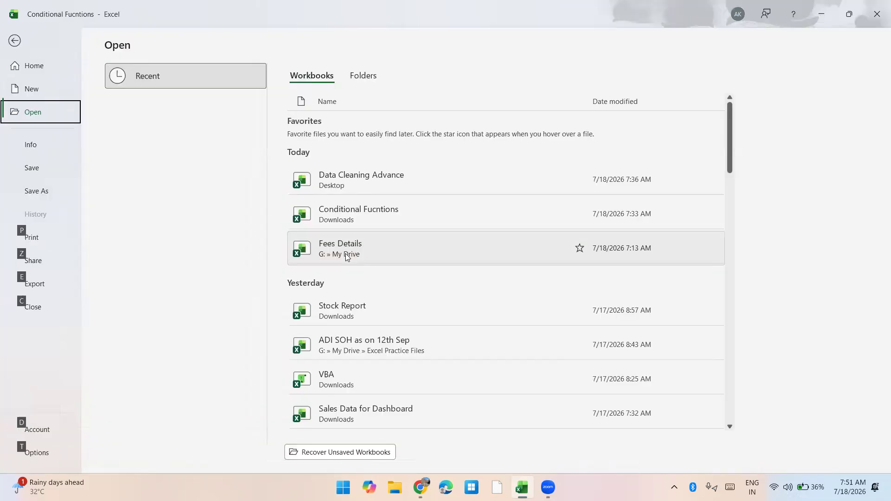
key(alt)
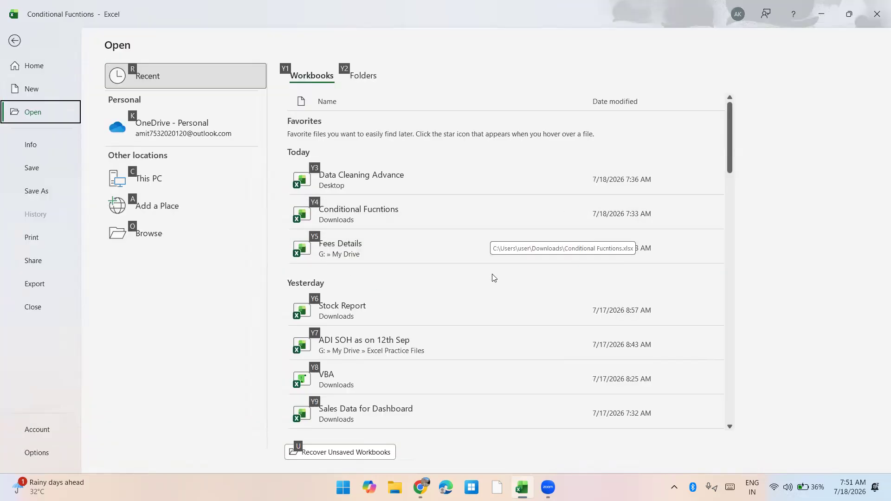
scroll(447, 320, down, 2)
scroll(447, 323, down, 3)
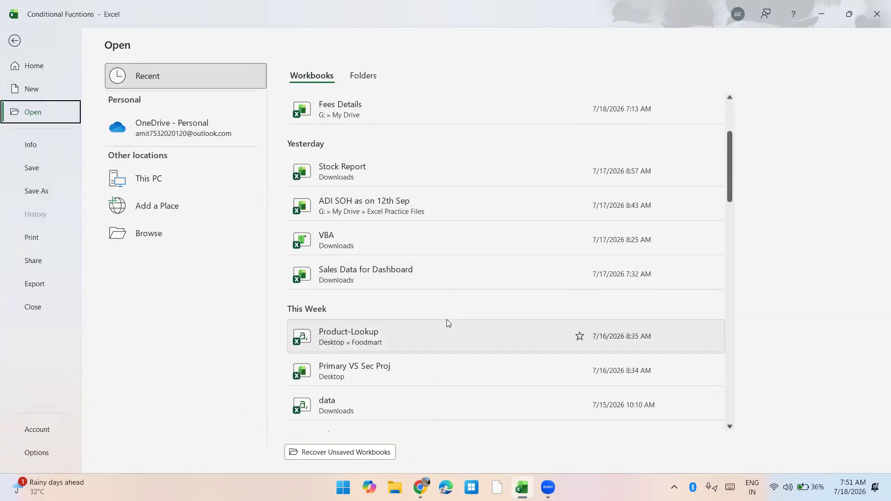
scroll(447, 323, down, 3)
scroll(447, 323, down, 1)
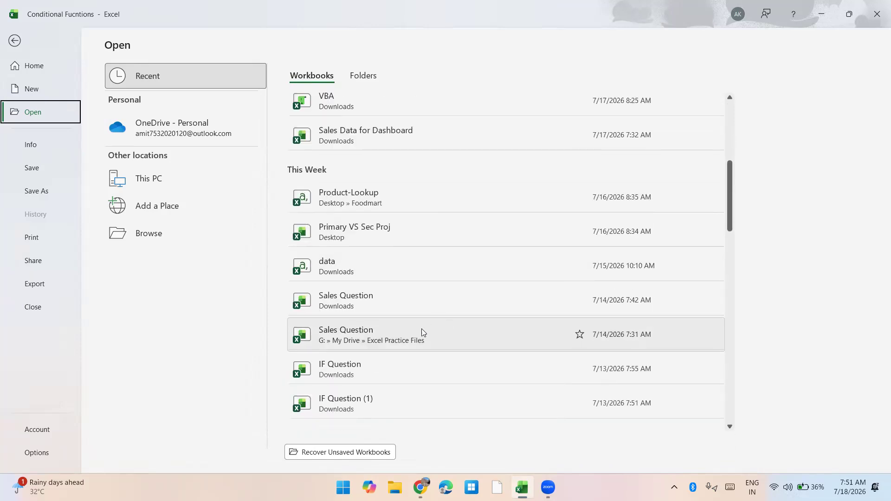
click(380, 367)
Examine the logical test examples and the discount criteria tables on Sheet2 of the IF Question workbook
key(ctrl+Up)
key(Left)
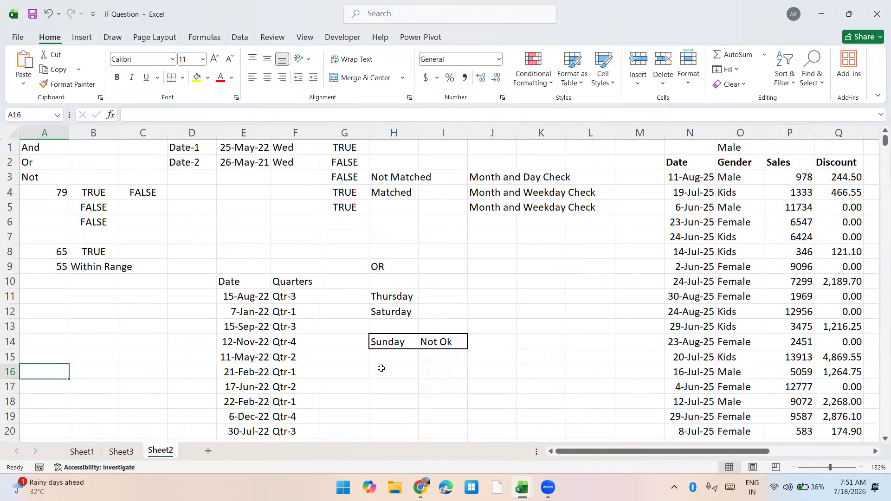
key(ctrl+Right)
key(ctrl+Right)
key(ctrl+Right)
key(ctrl+Right)
key(ctrl+Right)
key(ctrl+Right)
key(ctrl+Right)
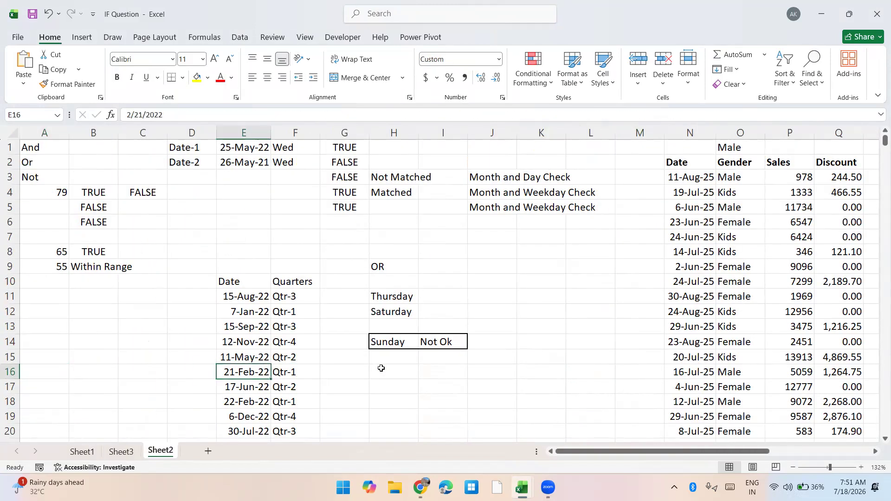
key(ctrl+Left)
key(Down)
key(Down)
key(Down)
key(Down)
key(Down)
key(Down)
key(Down)
key(Down)
key(Down)
key(Down)
key(Down)
key(Down)
key(Down)
key(Down)
key(Down)
key(Down)
key(Down)
key(Down)
key(Down)
key(Down)
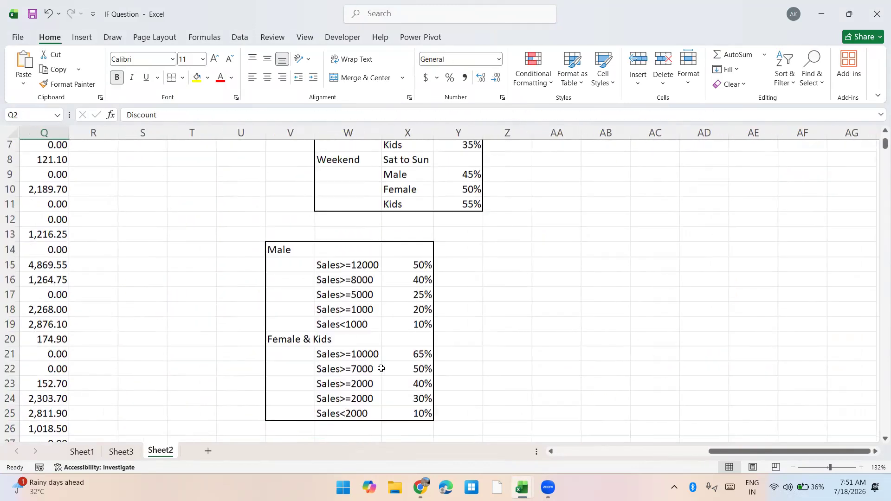
scroll(381, 368, up, 2)
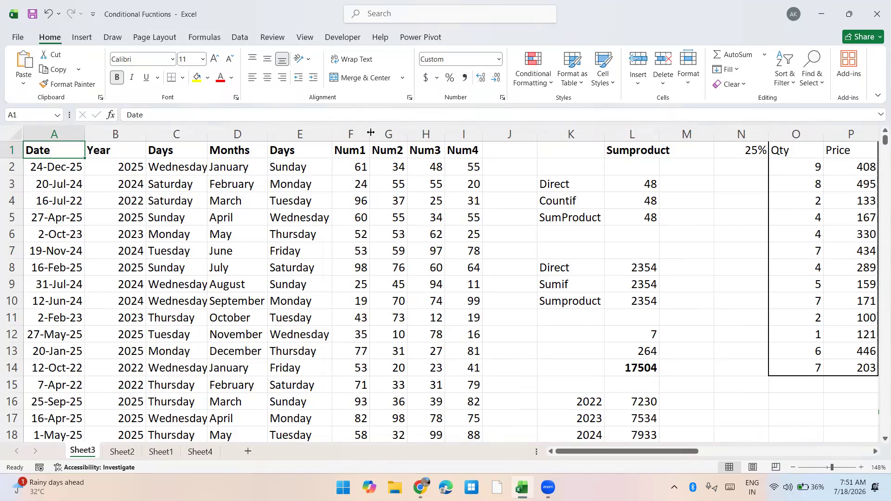
Go back to Sheet4 of the Conditional Fucntions workbook and select H2 under the Mobile header
key(Right)
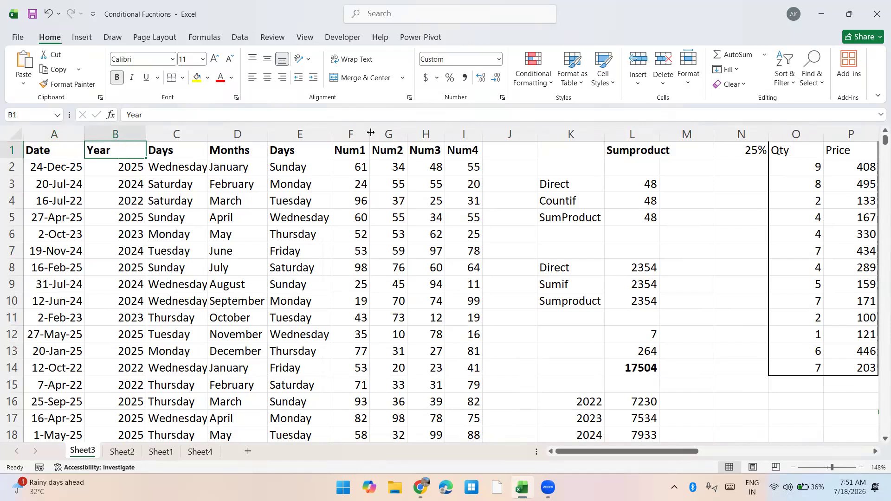
key(Right)
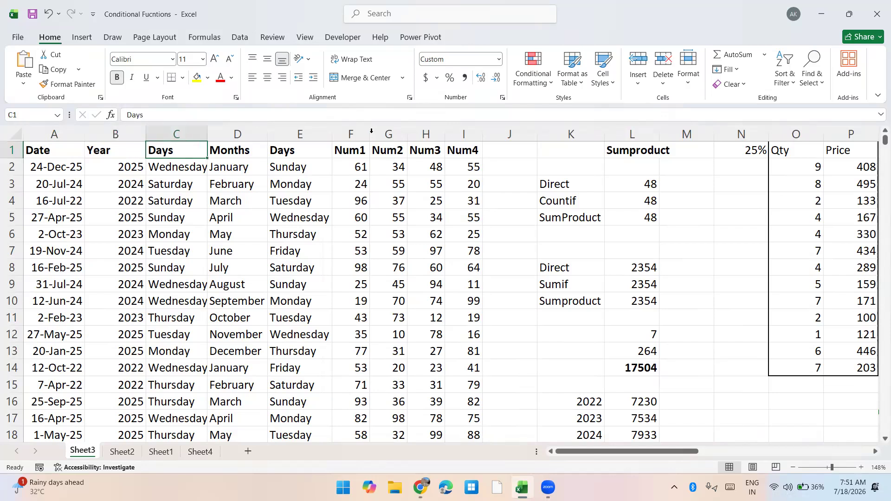
key(ctrl+Page_Down)
key(ctrl+Page_Down)
key(ctrl+Page_Down)
key(Up)
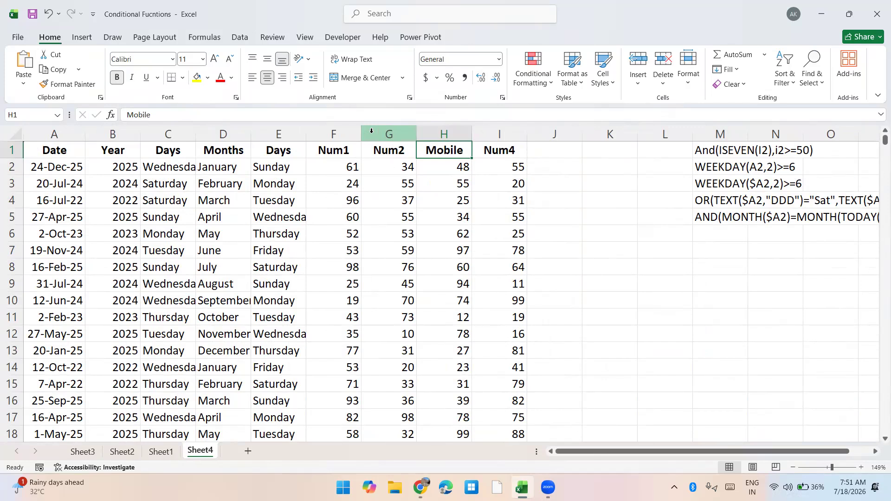
key(Down)
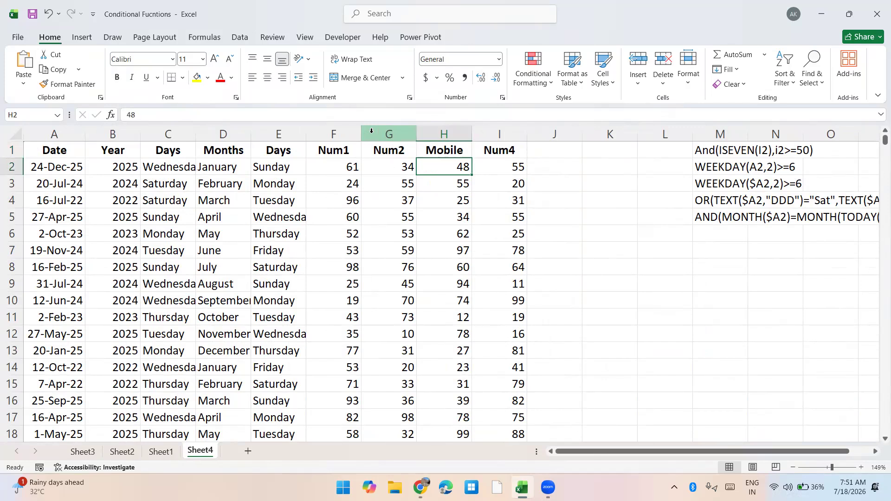
text(=rand)
key(Down)
key(Down)
key(Tab)
text(5555555555,)
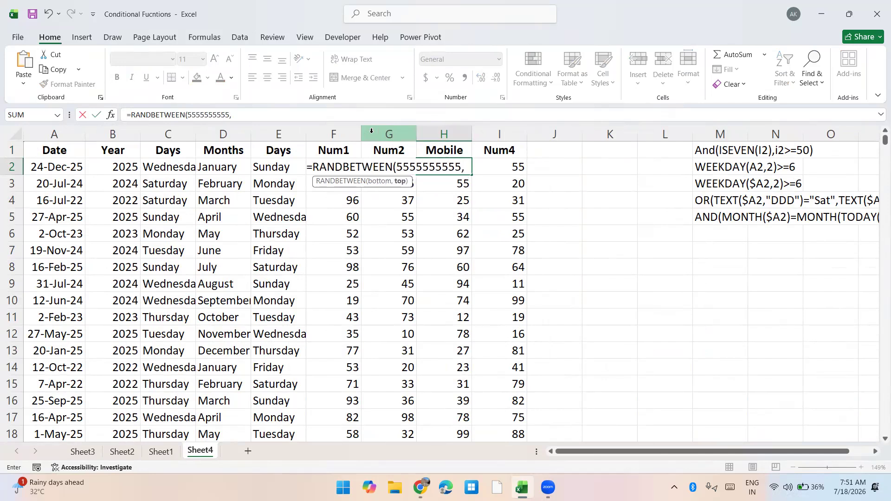
text(9999999999)\)
key(BackSpace)
key(ctrl+Return)
Fill the random-number formula down the Mobile column to row 573 and replace the formulas with their values
key(ctrl+shift+Down)
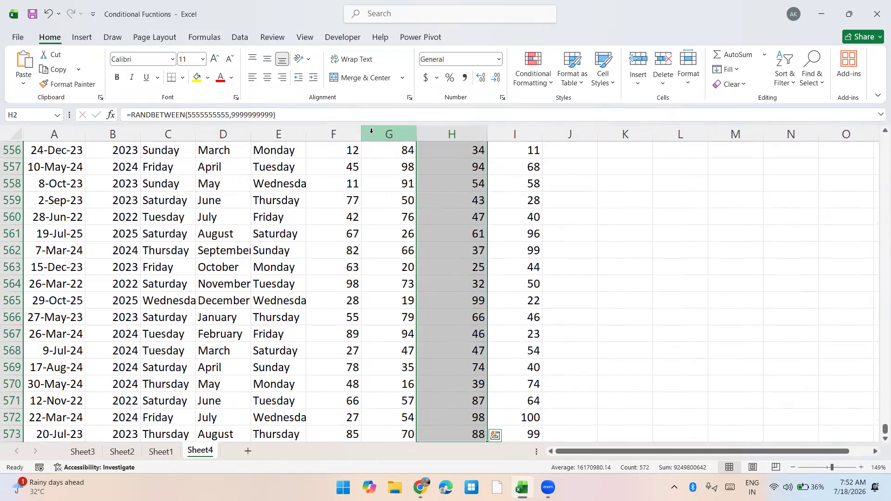
key(ctrl+d)
key(ctrl+c)
key(ctrl+alt+v)
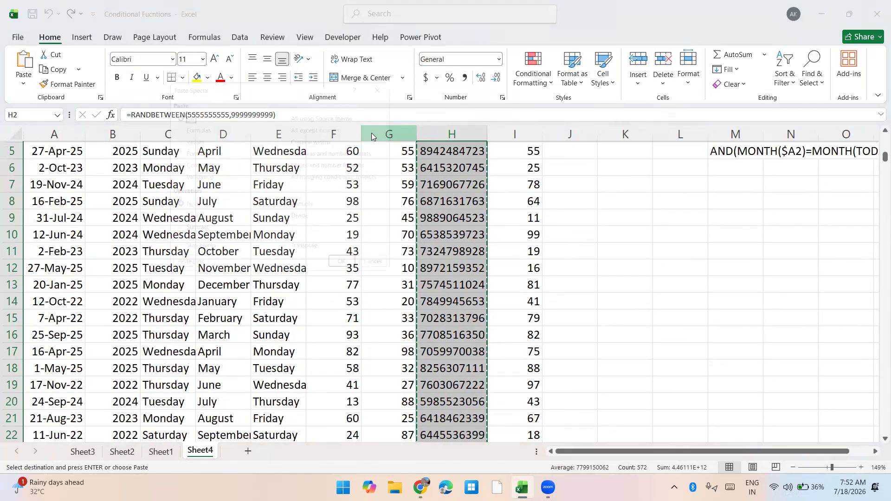
key(v)
key(Return)
key(Escape)
key(Right)
key(Right)
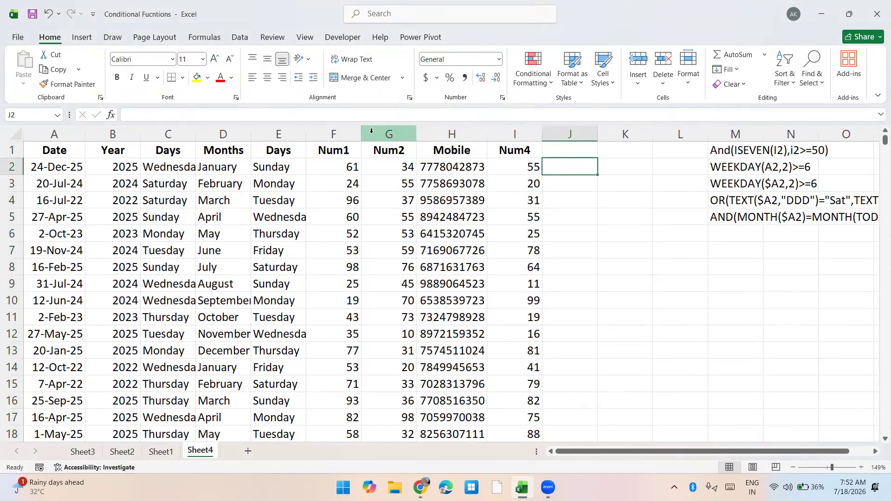
Begin an AND formula in J2 with LEN($H2)=10 as its first condition
text(=ra)
key(BackSpace)
key(BackSpace)
text(and)
key(Tab)
text(Len)
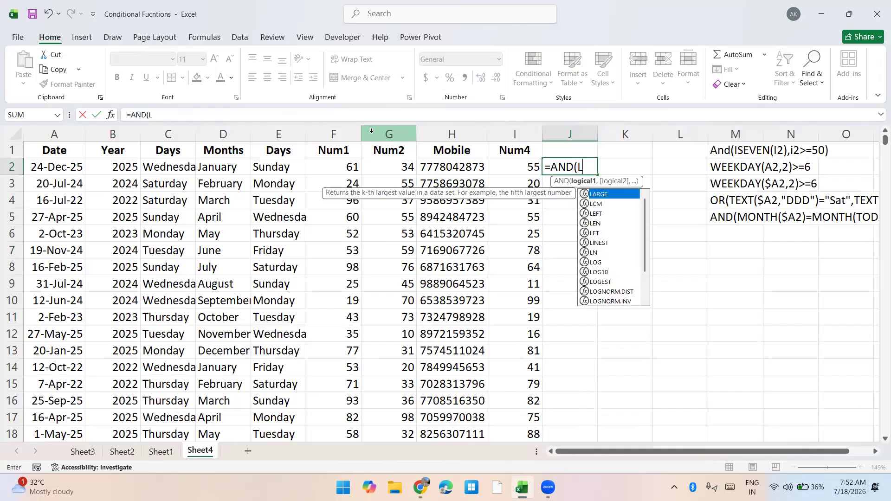
key(Tab)
key(Left)
key(Left)
key(F4)
key(F4)
key(F4)
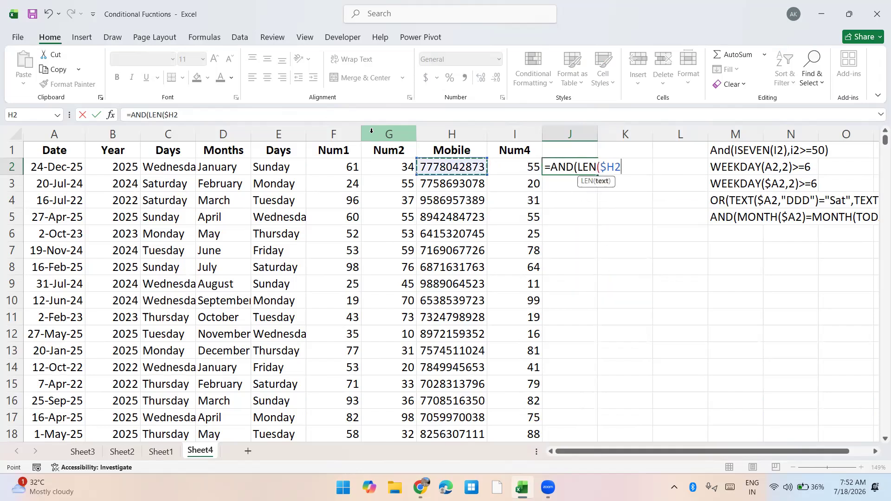
text()>)
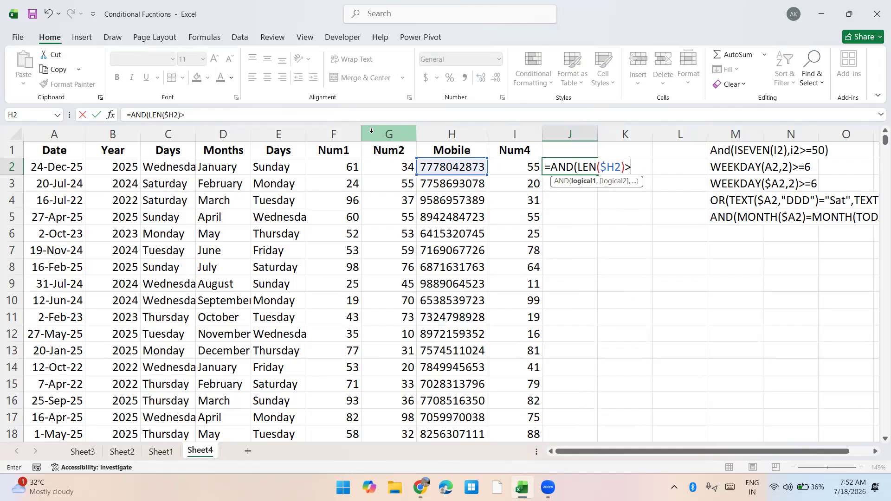
key(BackSpace)
text(=10,)
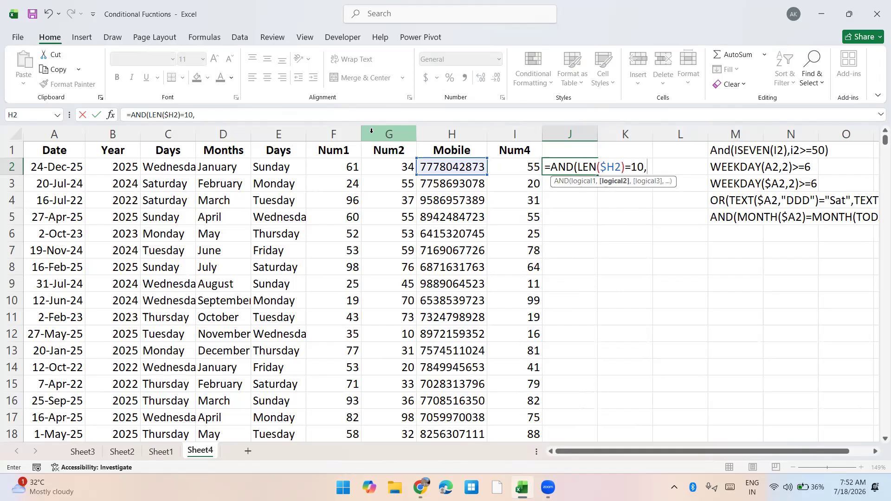
text(isnu)
Add ISNUMBER($H2) as the second condition of the AND formula in J2
key(Tab)
key(Left)
key(Left)
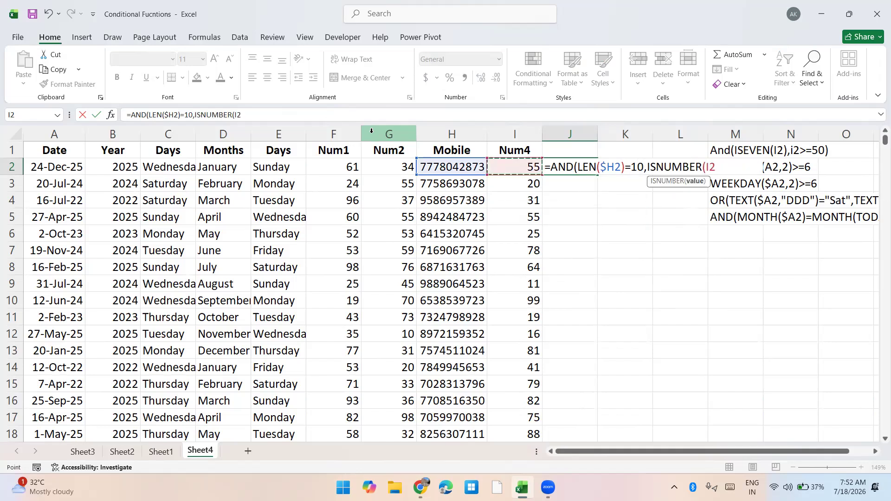
key(F4)
key(F4)
key(F4)
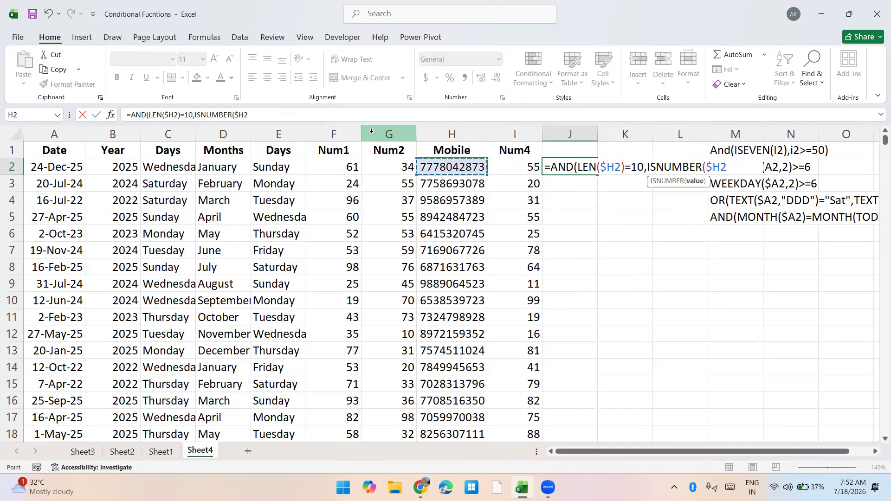
text())
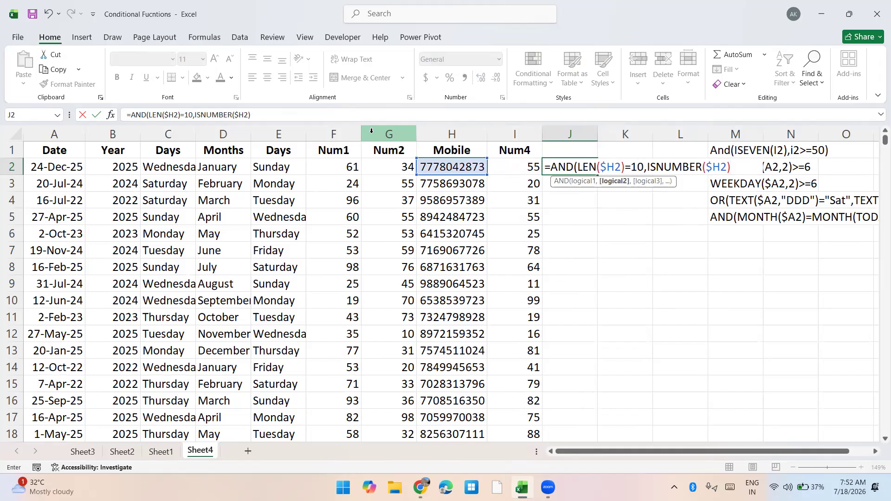
text(,)
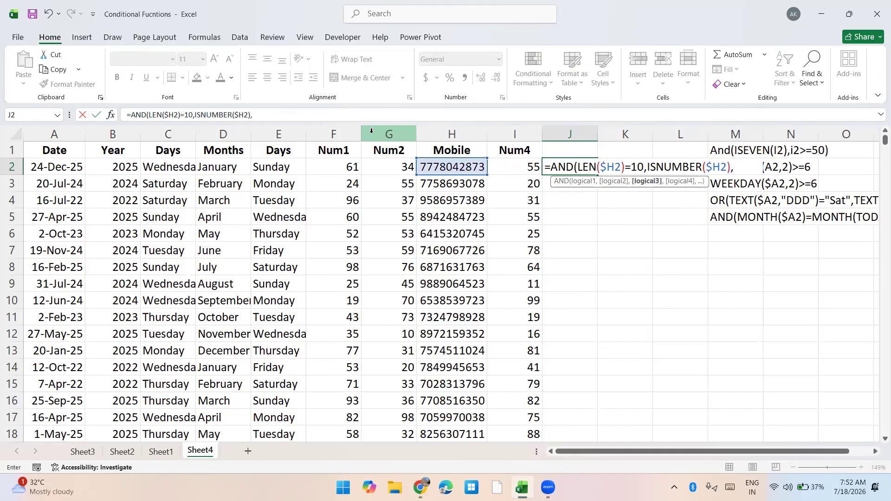
text(value)
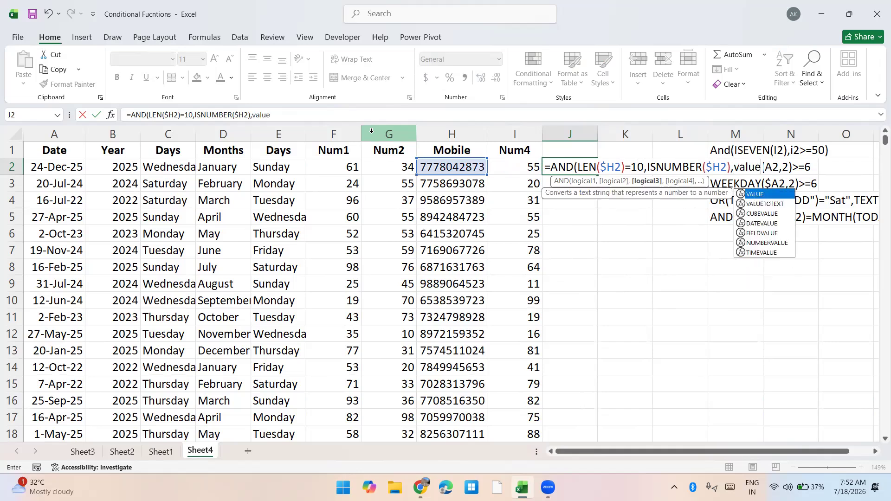
Add VALUE(LEFT(H2))>5 as the third condition and enter the AND formula in J2
key(Tab)
text(lef)
key(Tab)
key(Left)
key(Left)
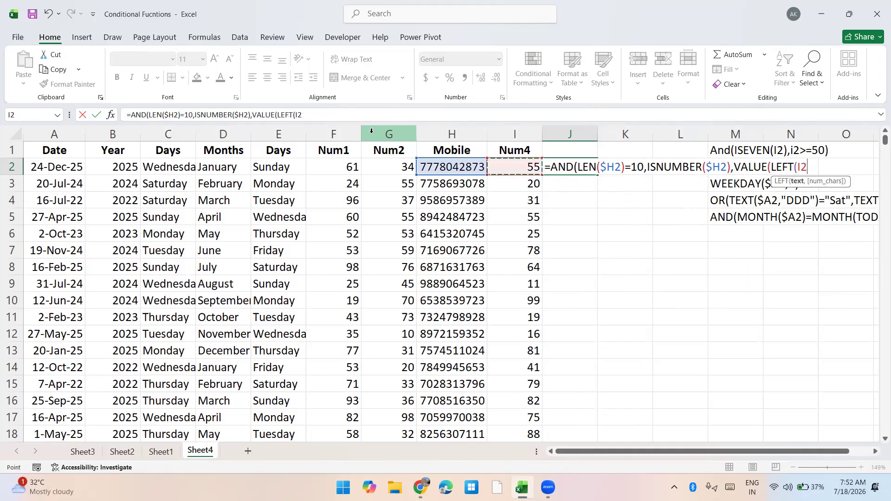
text())>)
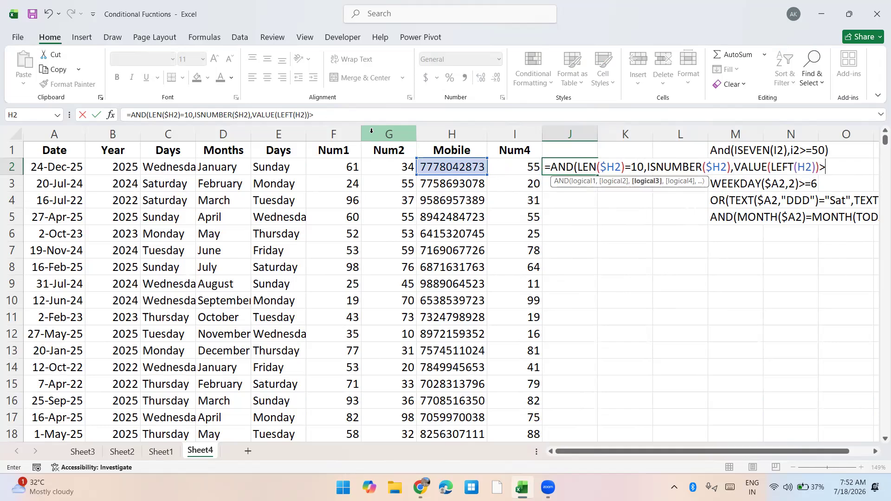
text(5))
key(Return)
Lock the column of the H2 reference inside LEFT as $H2 in the J2 formula
key(Up)
key(F2)
key(Left)
key(Left)
key(Left)
key(Left)
key(Left)
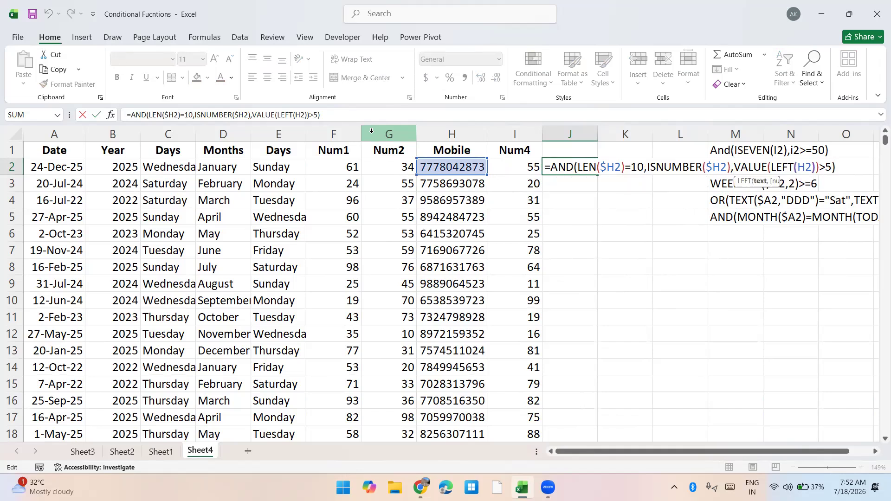
key(F4)
key(F4)
key(F4)
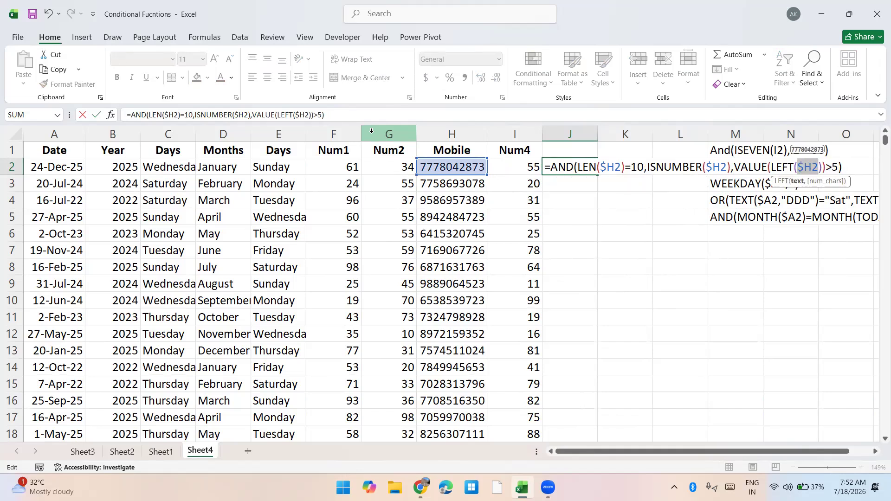
key(Return)
Copy the AND formula text from J2 without its equals sign, leaving the cell unchanged
key(Up)
key(F2)
key(shift+Home)
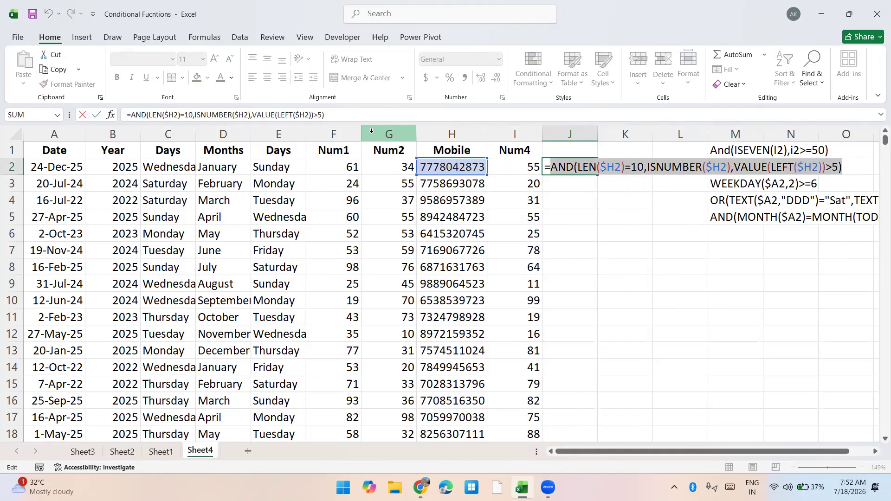
key(ctrl+c)
key(Escape)
Select the data range A2:I573 and delete its existing yellow AND(MONTH) conditional formatting rule
key(Left)
key(ctrl+shift+Left)
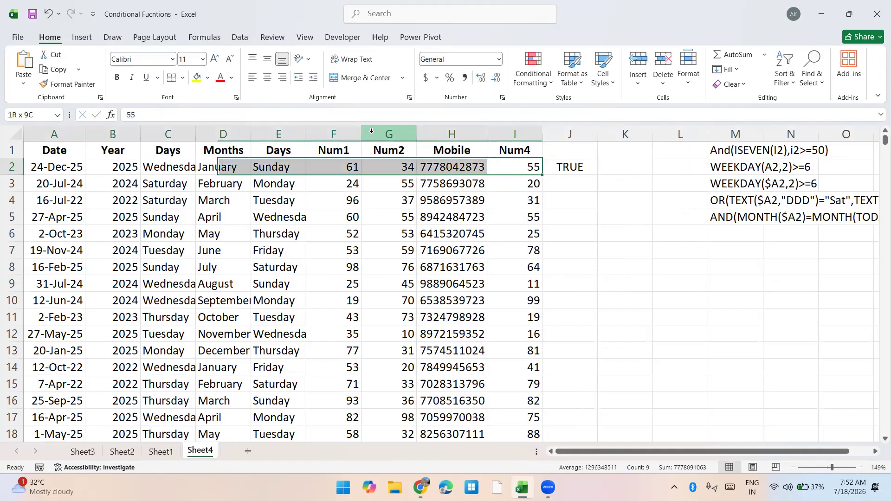
key(ctrl+shift+Down)
key(alt+o)
key(d)
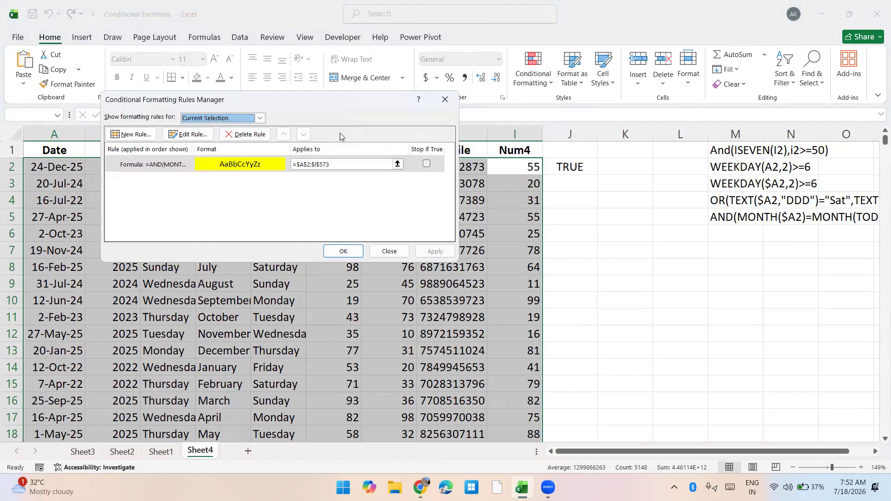
click(191, 167)
click(246, 134)
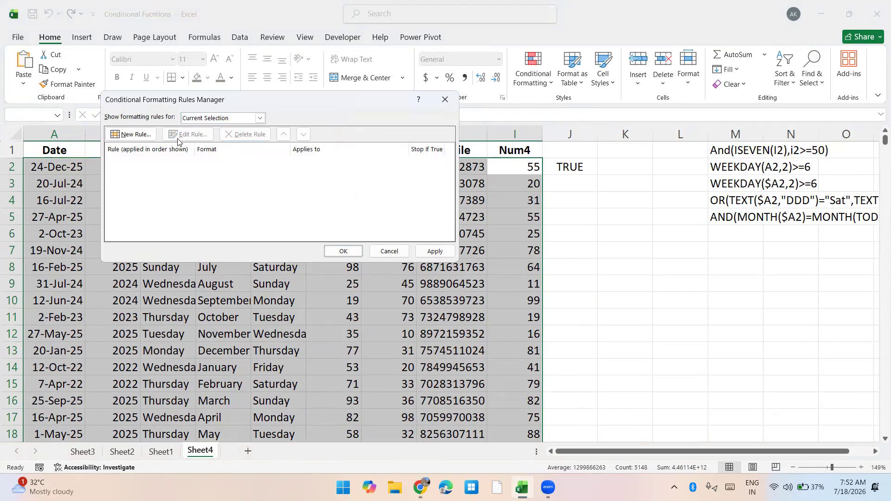
Start a new formula-based formatting rule with the formula =AND(LEN($H2)=10,ISNUMBER($H2),VALUE(LEFT($H2))>5)
click(134, 134)
click(207, 161)
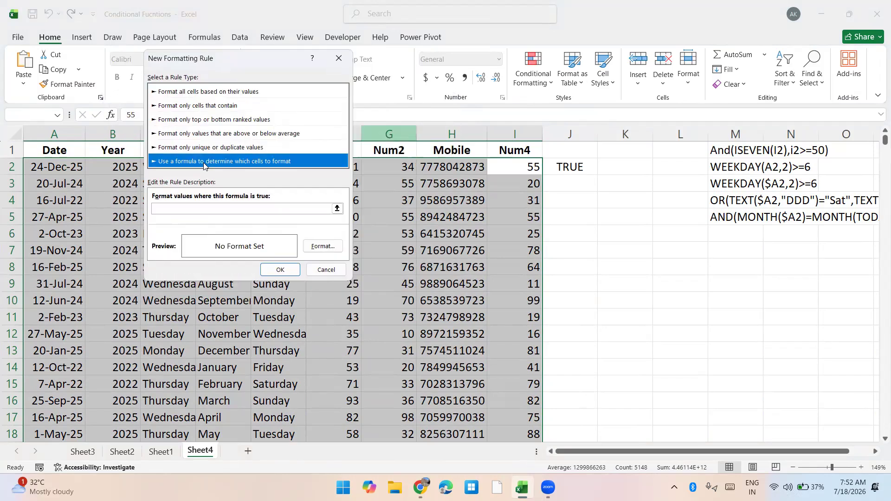
click(185, 208)
text(=)
key(ctrl+v)
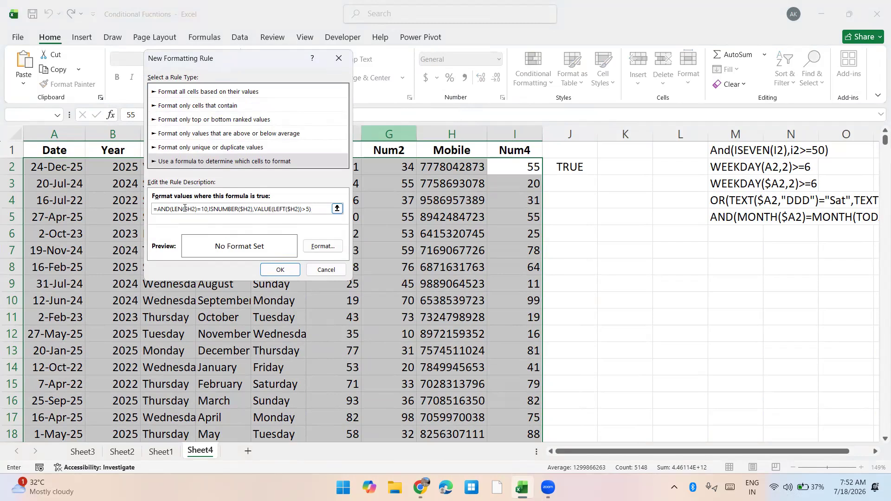
Give the new rule a light orange fill and apply it to the selected data rows
click(322, 245)
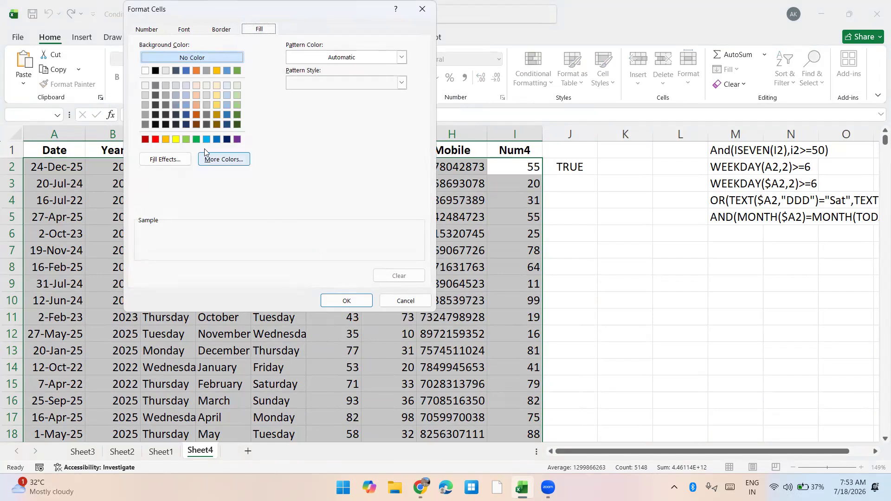
click(239, 104)
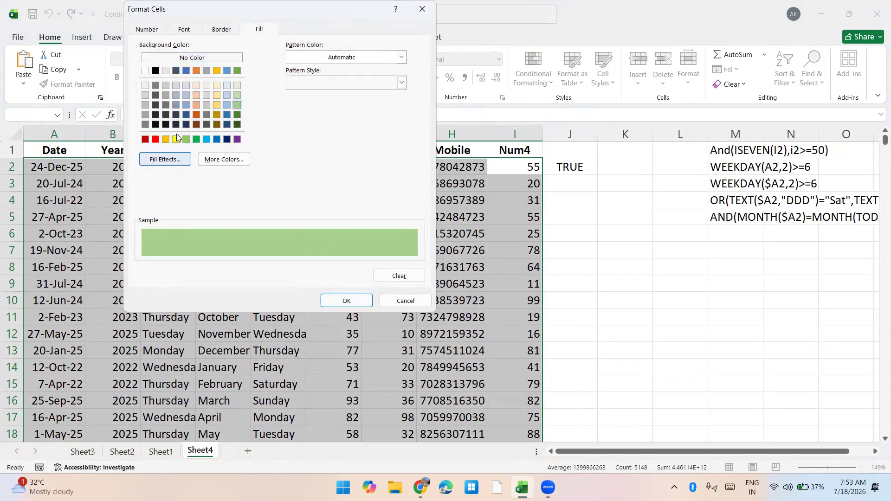
click(197, 102)
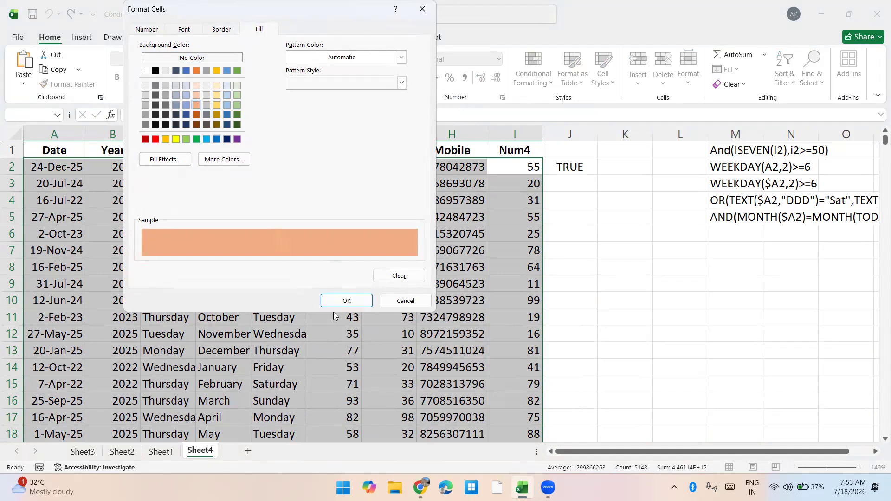
click(347, 301)
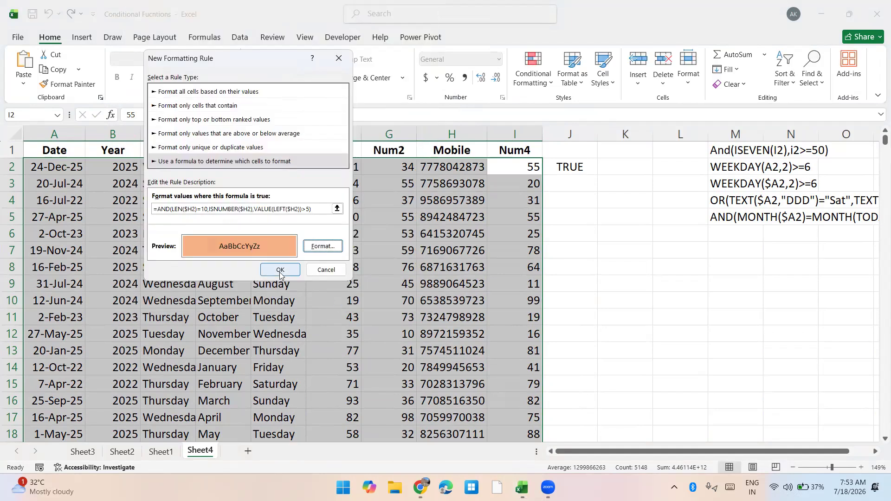
click(280, 272)
click(435, 252)
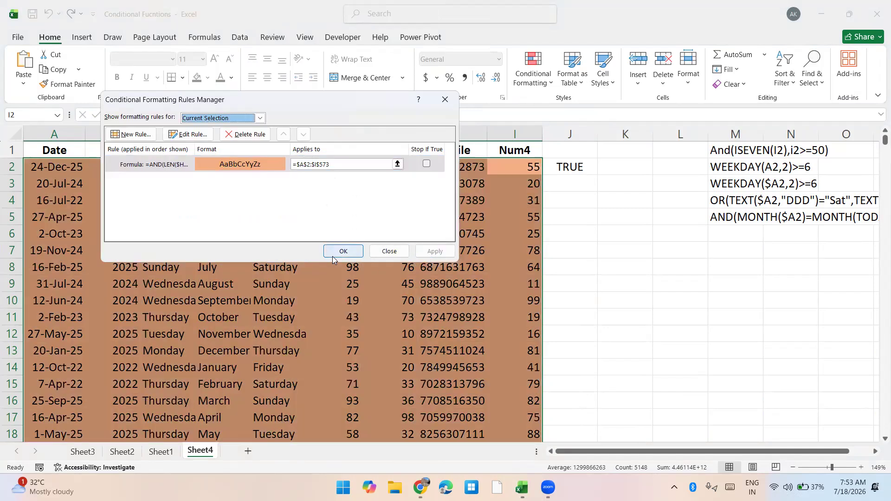
Edit the orange rule so its whole AND formula is wrapped in NOT( ), and apply the changed rule
click(246, 165)
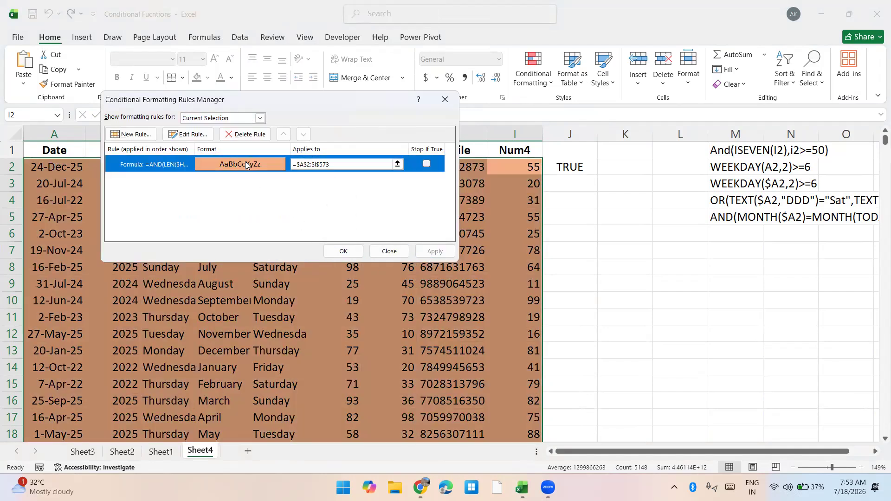
click(188, 135)
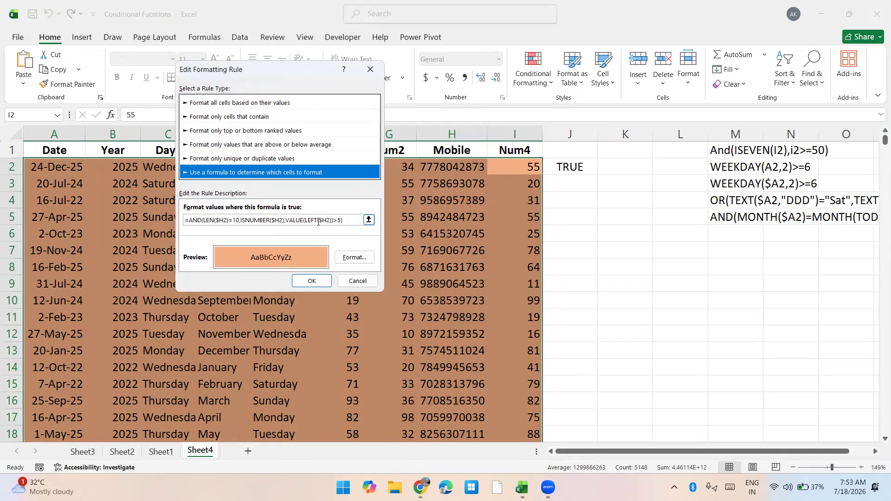
click(191, 220)
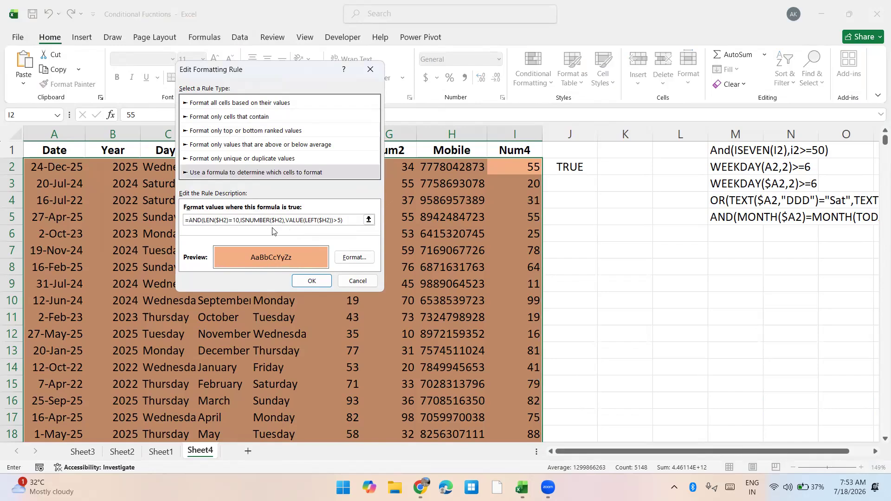
text(NO)
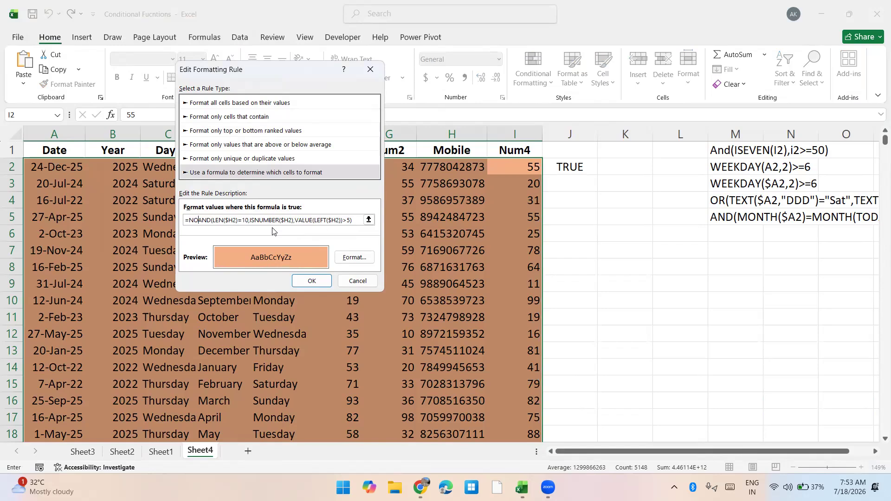
key(BackSpace)
text(ot)
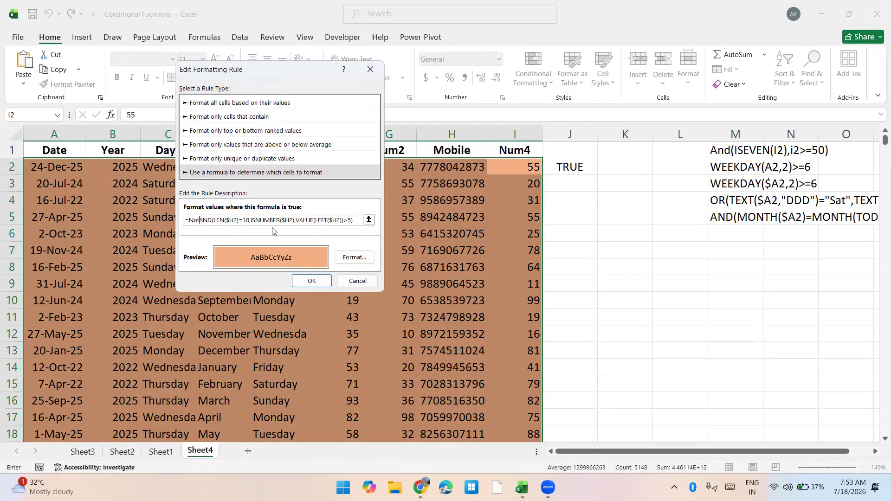
text(()
click(354, 220)
text())
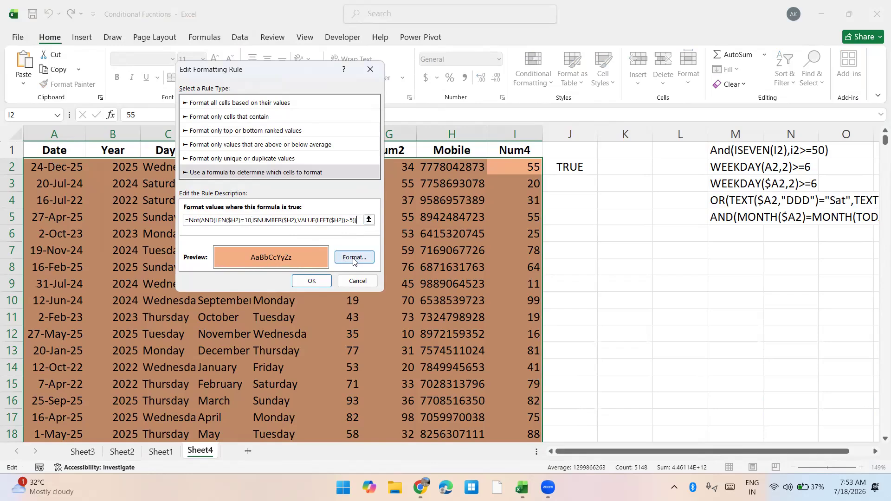
click(311, 281)
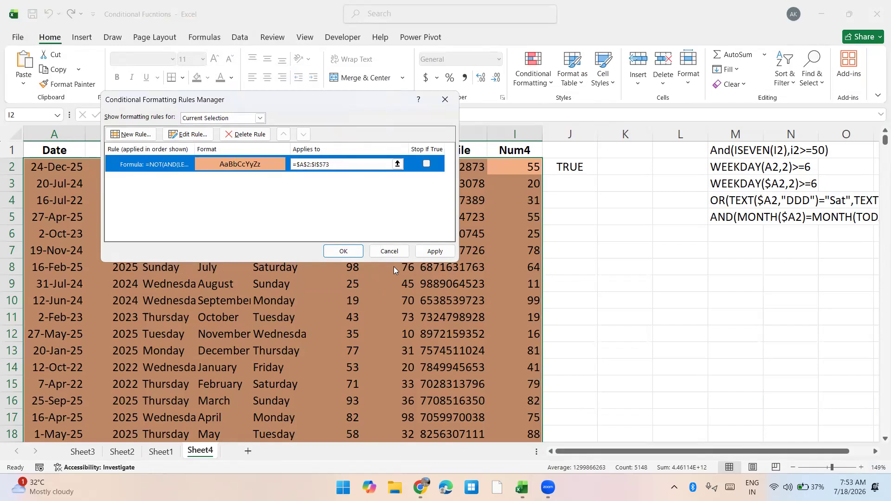
click(424, 257)
click(350, 251)
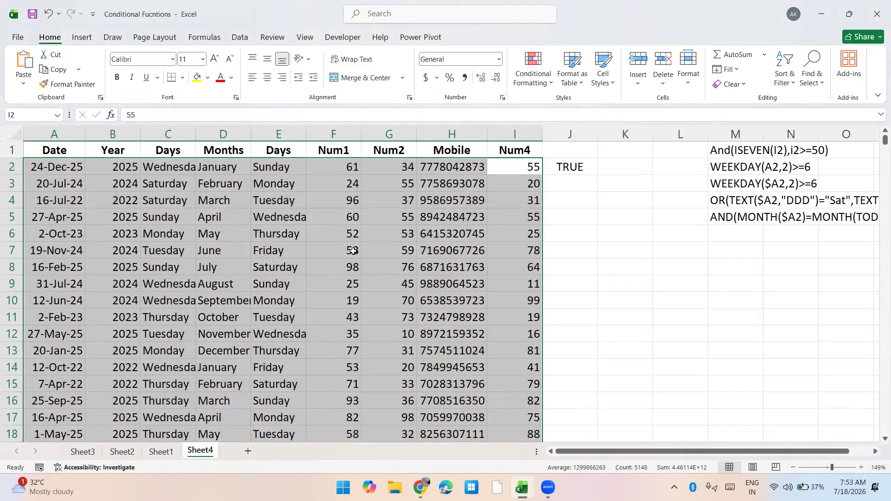
Turn on filters for the header row and filter the Num4 column by the orange cell colour
key(Up)
key(ctrl+shift+l)
key(alt+Down)
key(Down)
key(Down)
key(Down)
key(Down)
key(Down)
key(Down)
key(Right)
key(Return)
key(Down)
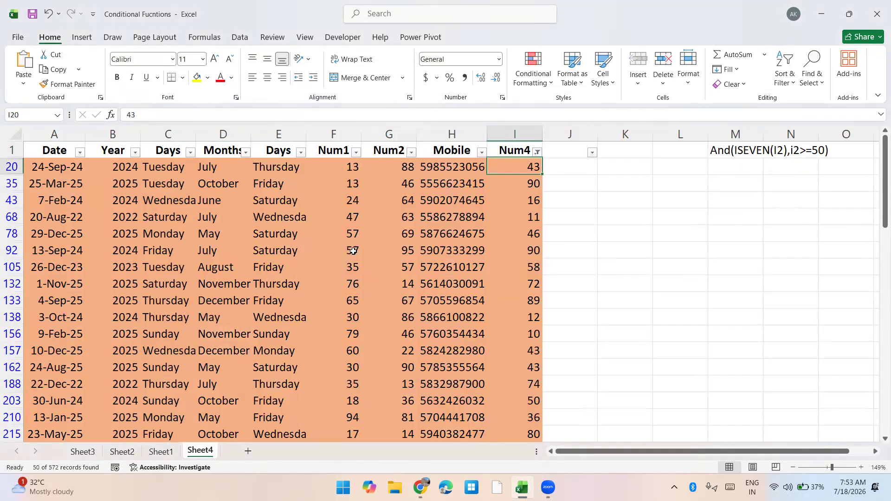
Examine the mobile numbers in the filtered orange rows down to the end of the list
key(Left)
key(Down)
key(Down)
key(Down)
key(Down)
key(Down)
key(Down)
key(Down)
key(Down)
key(Down)
key(Down)
key(Down)
key(Down)
key(Down)
key(Down)
key(Down)
key(Down)
key(Down)
key(Down)
key(Down)
key(Down)
key(Down)
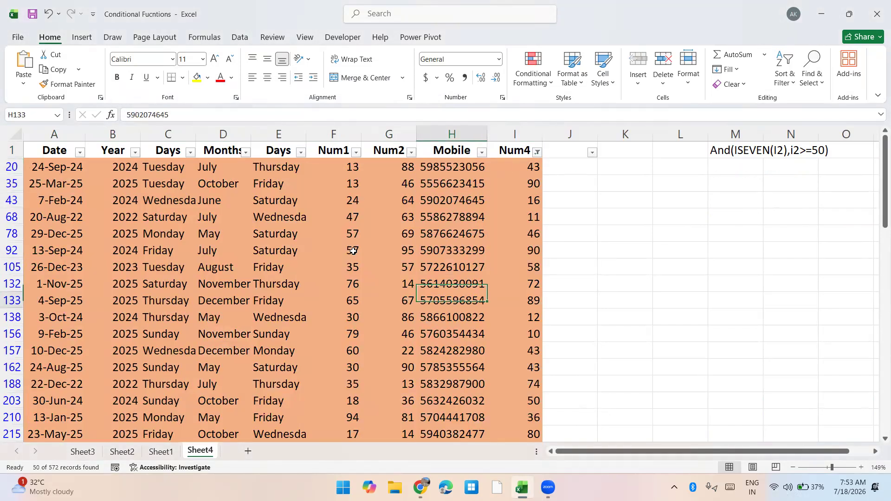
key(Down)
key(Down)
key(Down)
key(Down)
key(Down)
key(Down)
key(Down)
key(Down)
key(Down)
key(Down)
key(Down)
key(Down)
key(Down)
key(Down)
key(Down)
key(Down)
key(Down)
key(Down)
key(Down)
key(Down)
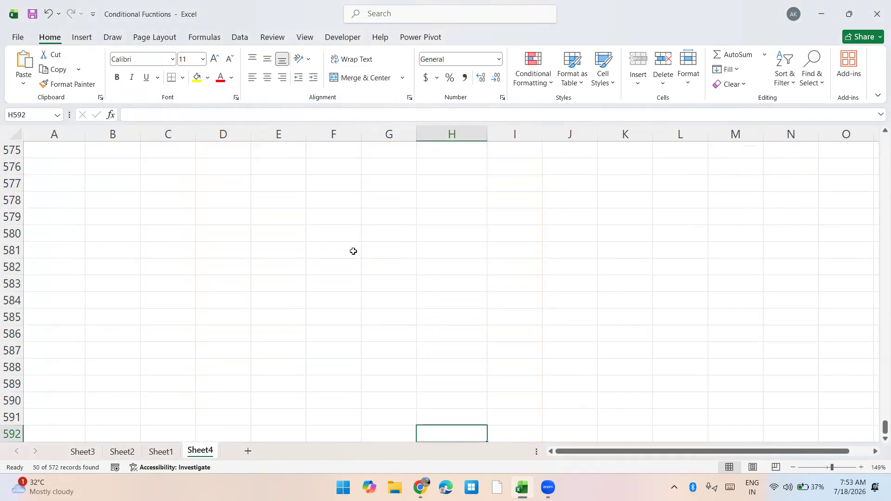
key(ctrl+Up)
key(ctrl+Up)
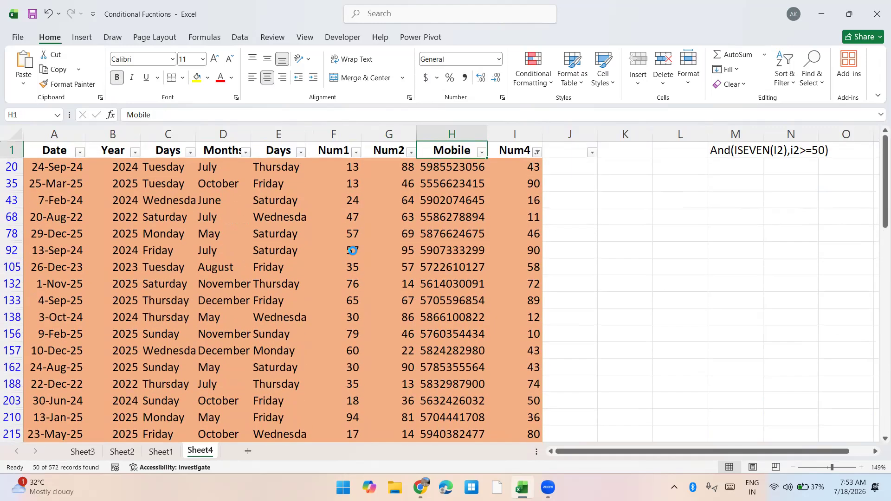
Turn off the filters to show all rows and select the first mobile number, H2
key(ctrl+shift+l)
key(Down)
key(Down)
key(Up)
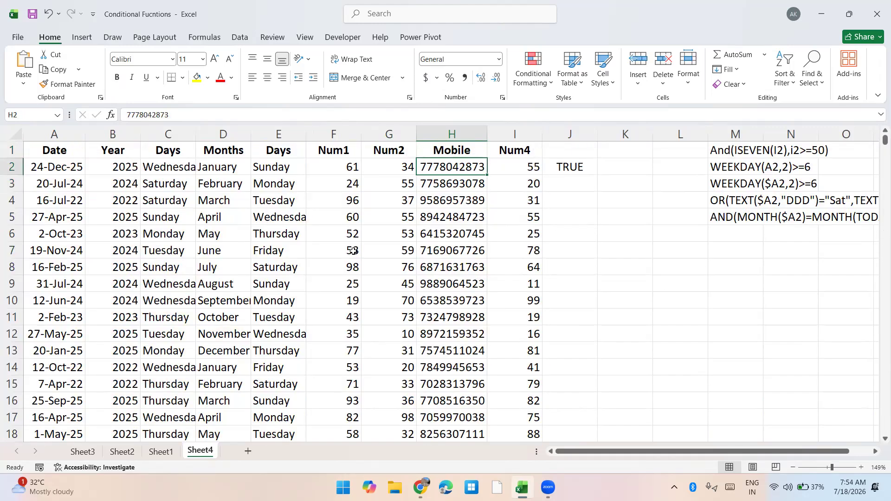
Append an extra digit 4 to the end of the mobile number in H2
key(F2)
text(4)
key(Return)
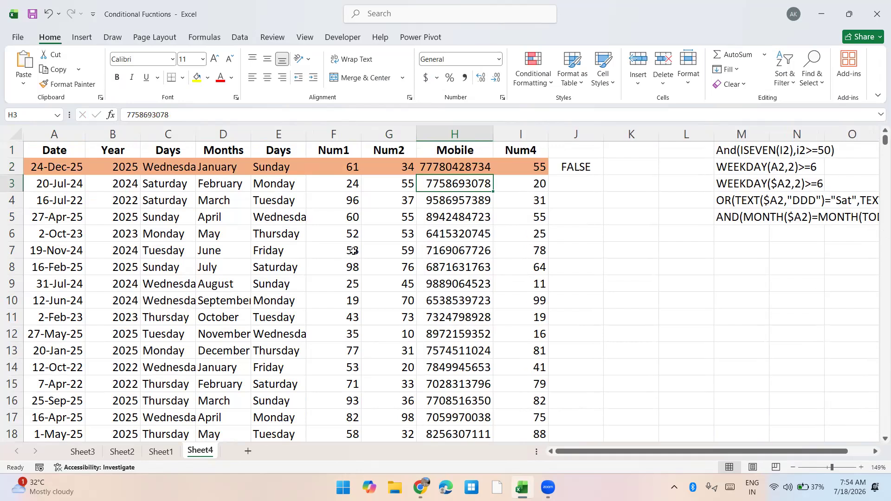
Remove the extra last digit from the mobile number in H2
key(Up)
key(F2)
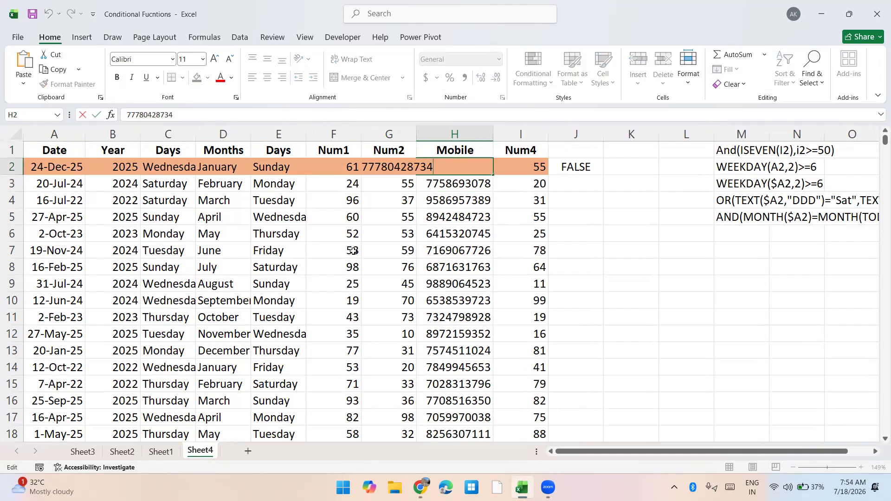
key(BackSpace)
key(Return)
Replace the first digit of the mobile number in H2 with 3
key(Up)
key(F2)
key(Left)
key(Left)
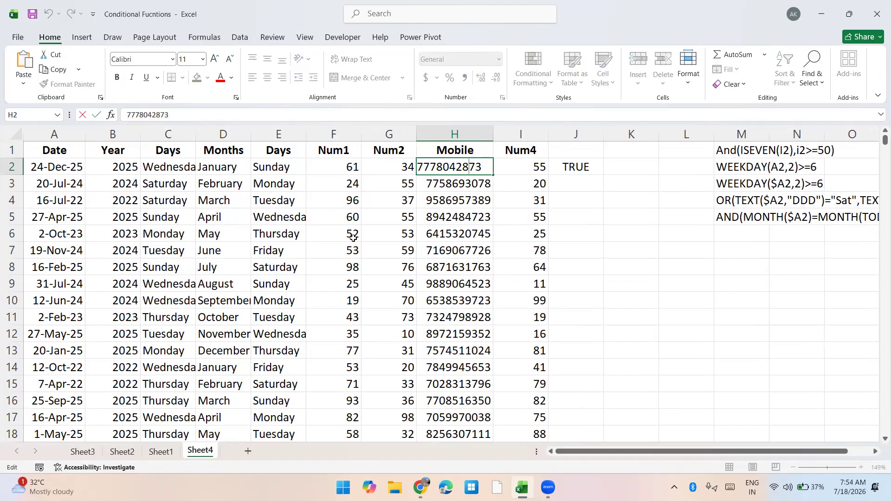
key(Home)
key(Delete)
text(3)
key(Return)
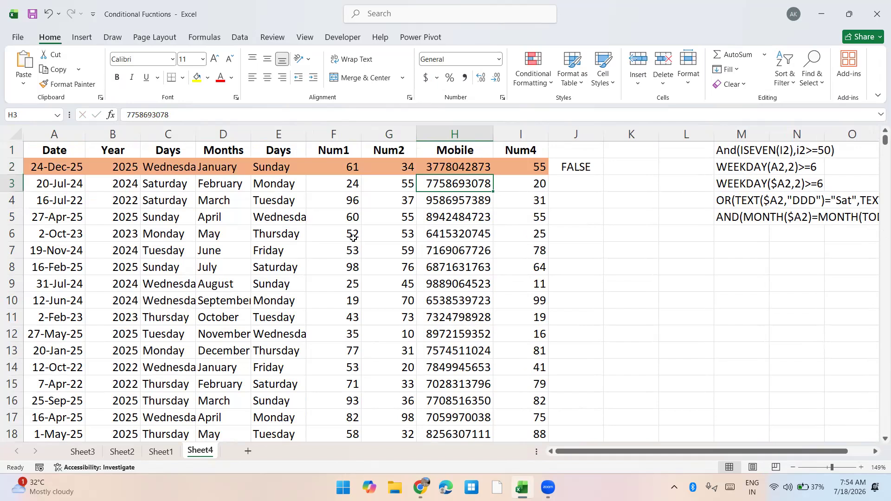
Change the first digit of the mobile number in H2 to 9
key(Up)
key(F2)
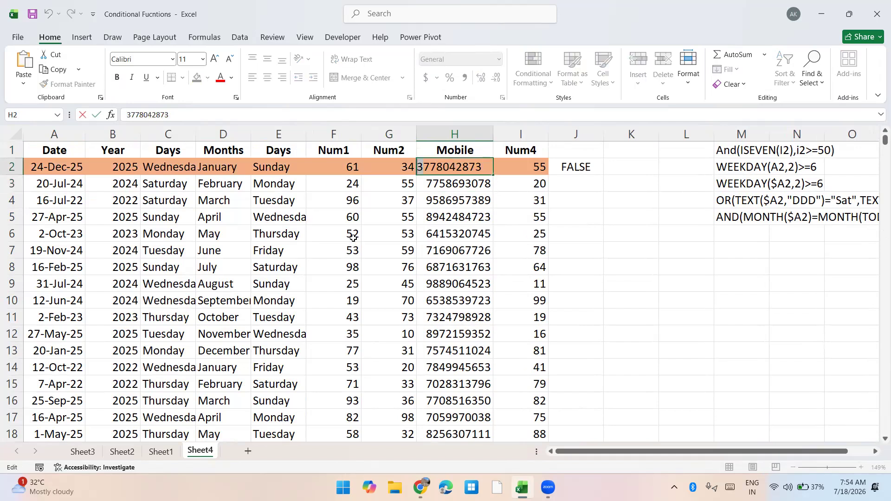
key(Delete)
text(9)
key(Return)
Replace the zero in the mobile number in H2 with the capital letter O
key(Up)
key(F2)
key(Left)
key(shift+Right)
text(o)
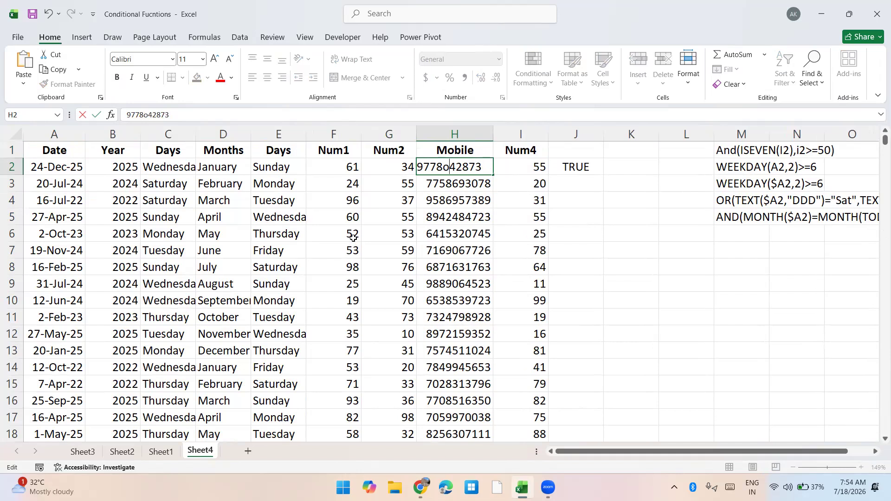
key(BackSpace)
text(O)
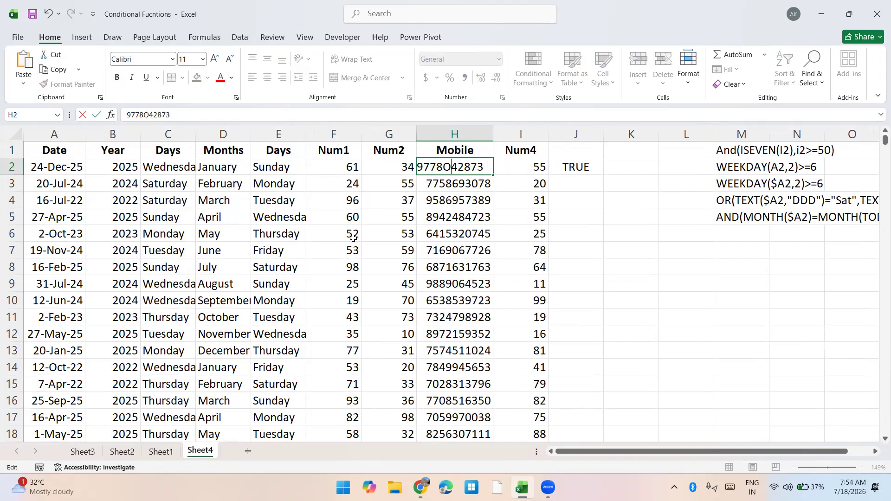
key(Return)
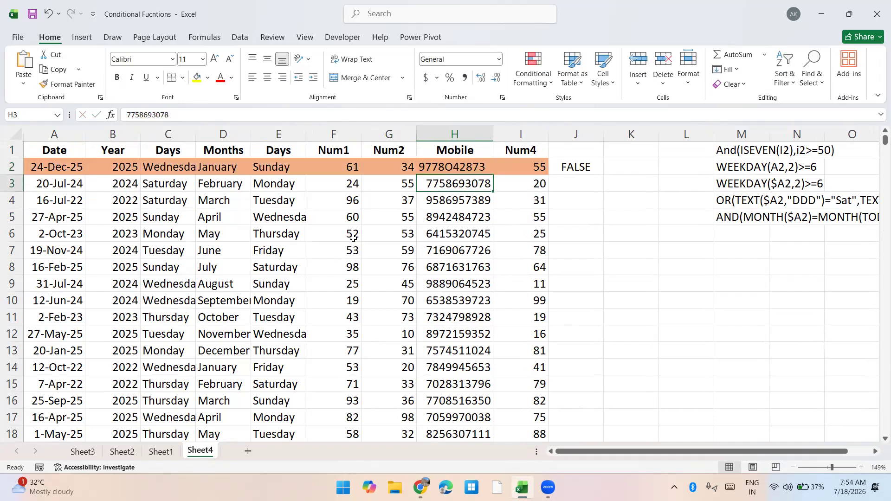